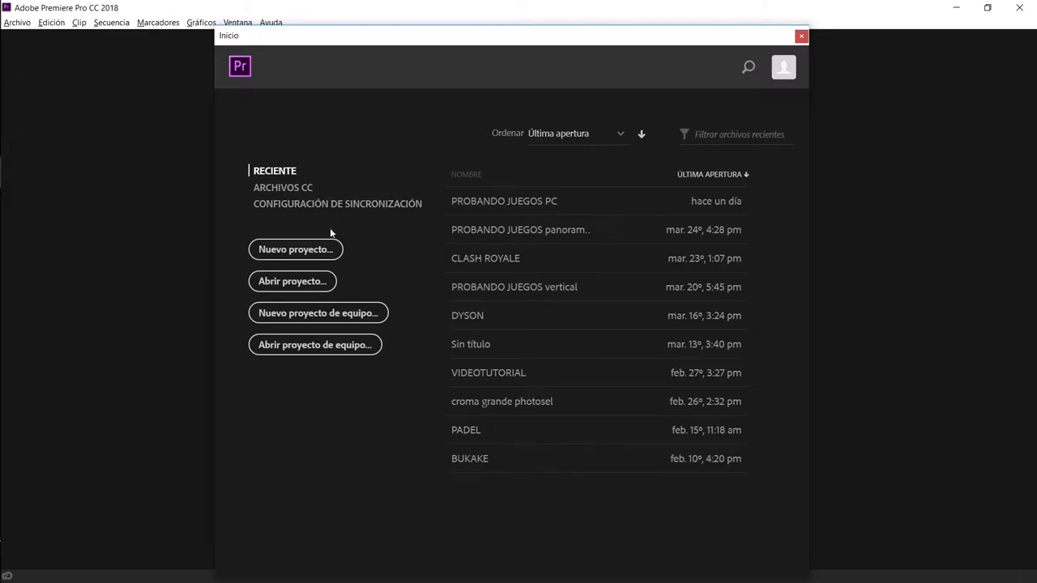
# Create a new project named 'Manuganu' in D:\_YOUTUBE\PROYECTOS\PREMIERE.
pyautogui.click(295, 249)
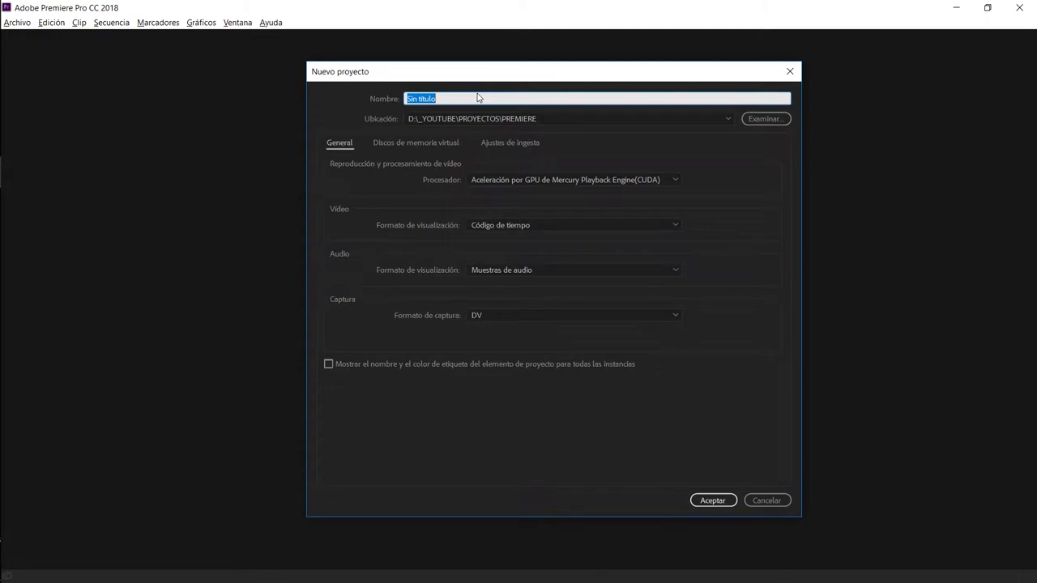
pyautogui.write('Manuganu')
pyautogui.press('Tab')
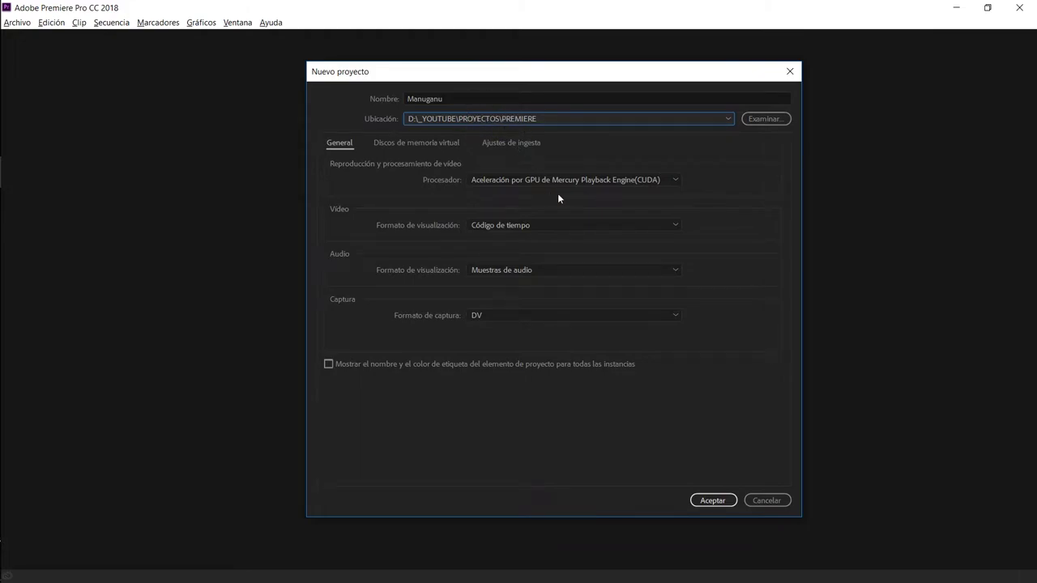
pyautogui.click(716, 500)
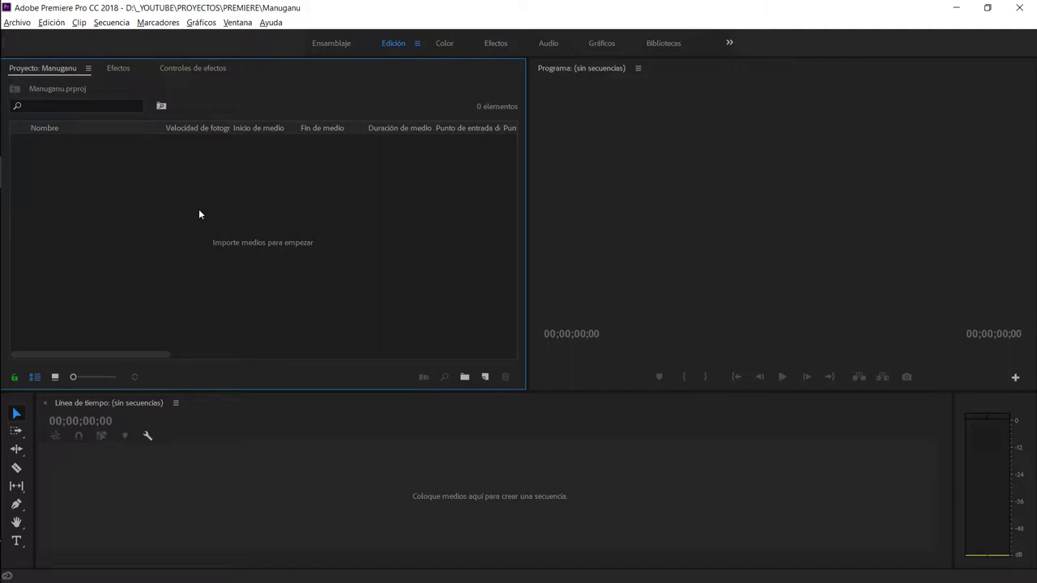
# Import Manuganu01.mp4, Manuganu02.mp4 and Manuganu03.mp4 from the GRABACIONES OBS\Manuganu folder.
pyautogui.rightClick(85, 174)
pyautogui.click(132, 254)
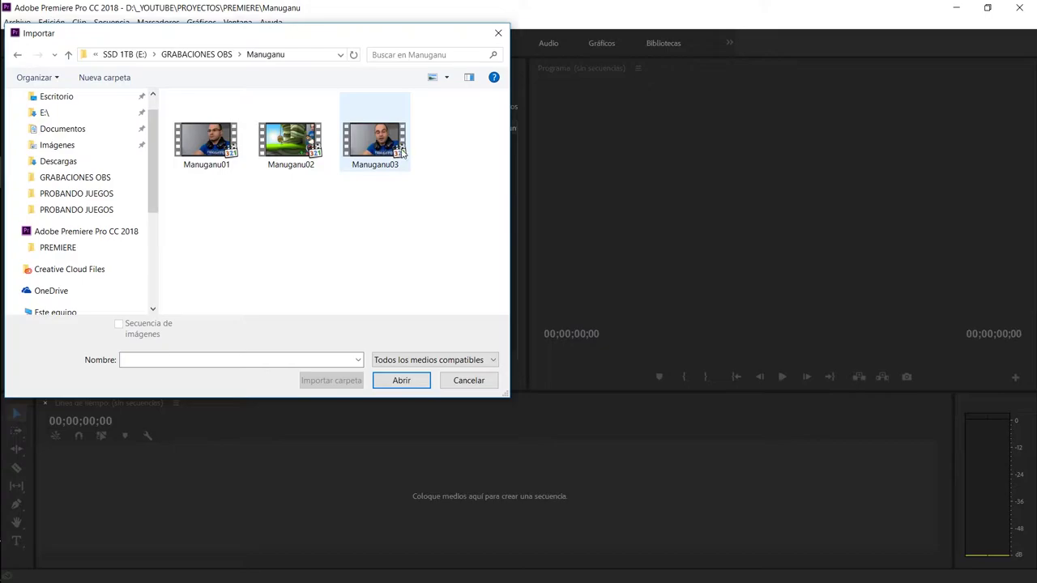
pyautogui.click(224, 160)
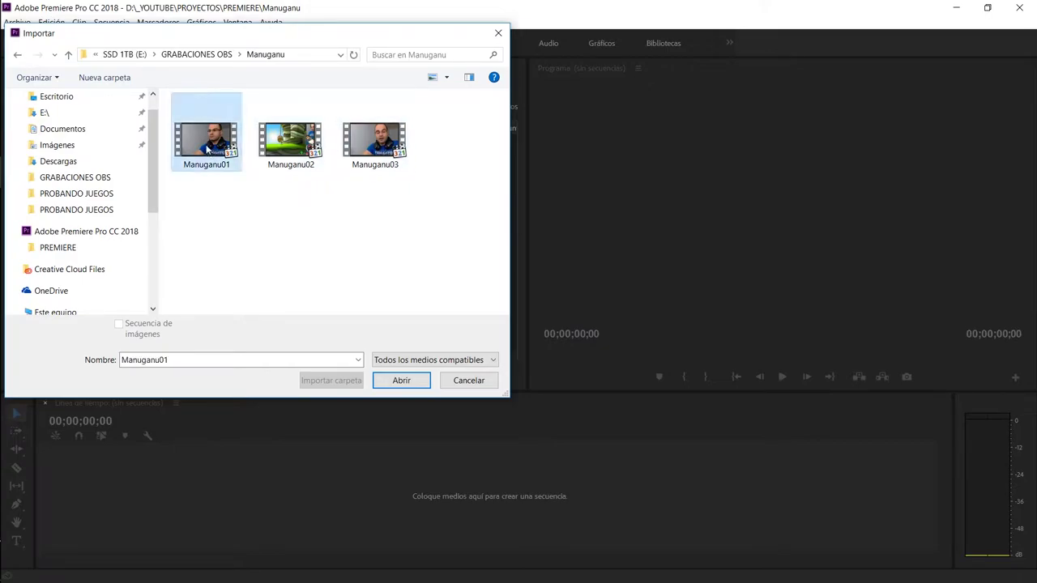
pyautogui.click(288, 144)
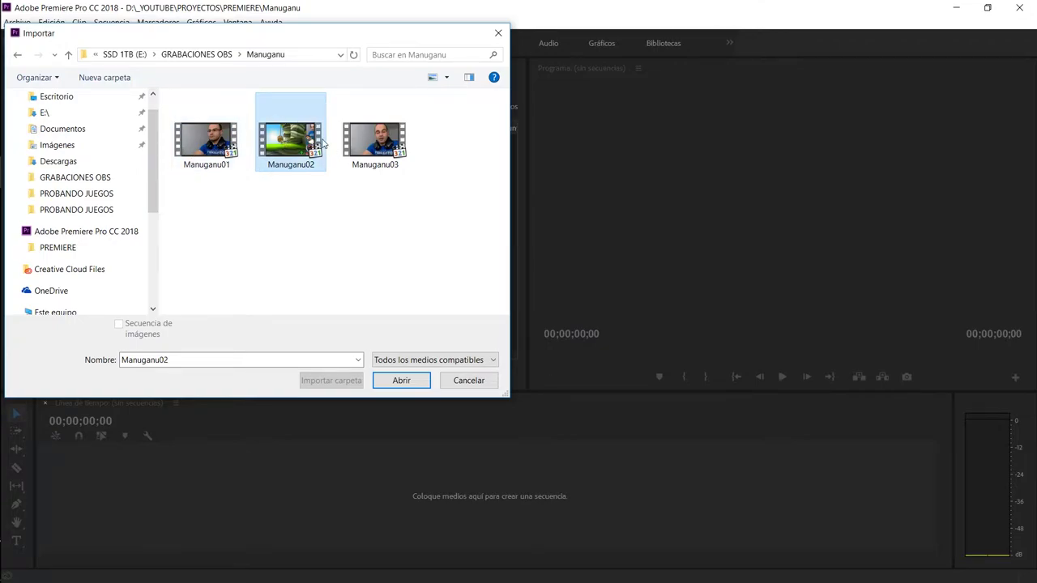
pyautogui.click(373, 145)
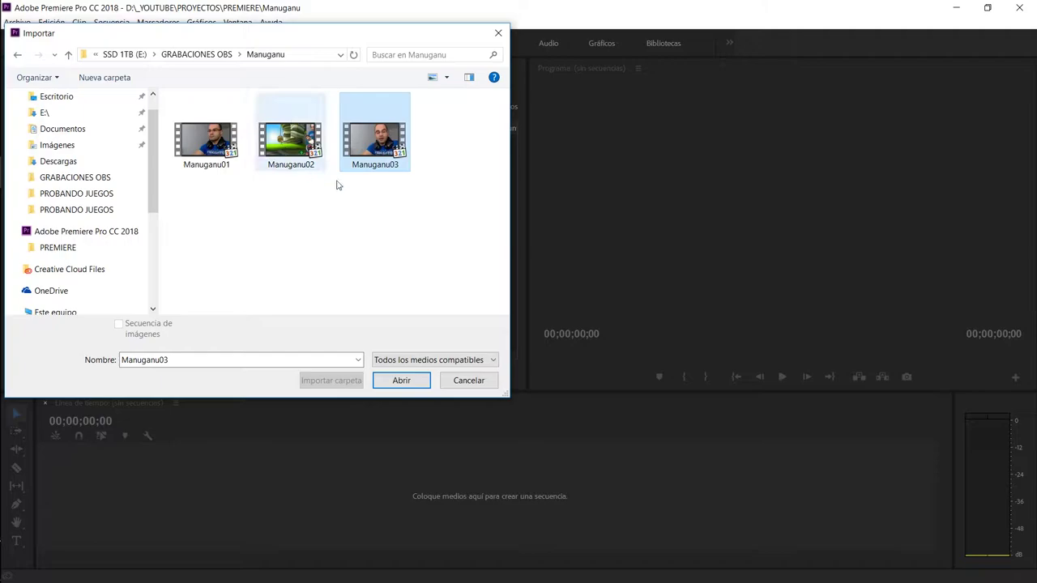
pyautogui.moveTo(388, 149)
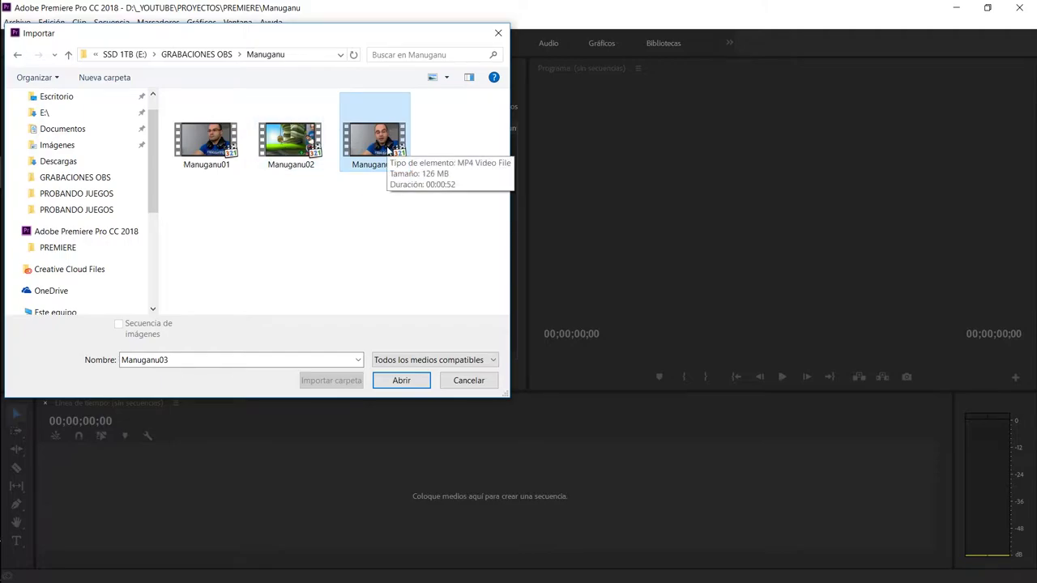
pyautogui.moveTo(201, 203); pyautogui.dragTo(401, 97)
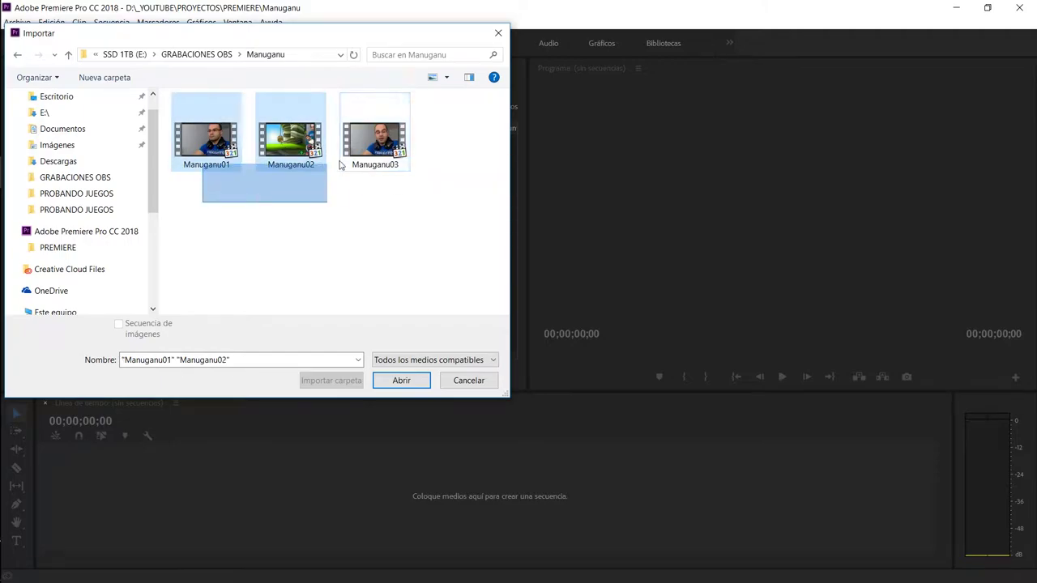
pyautogui.click(410, 382)
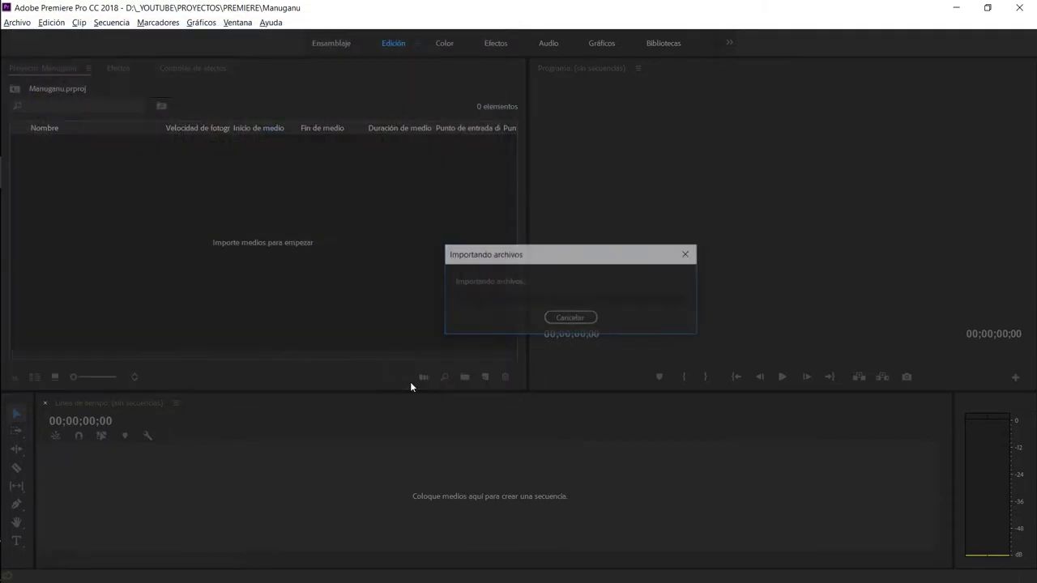
pyautogui.click(117, 205)
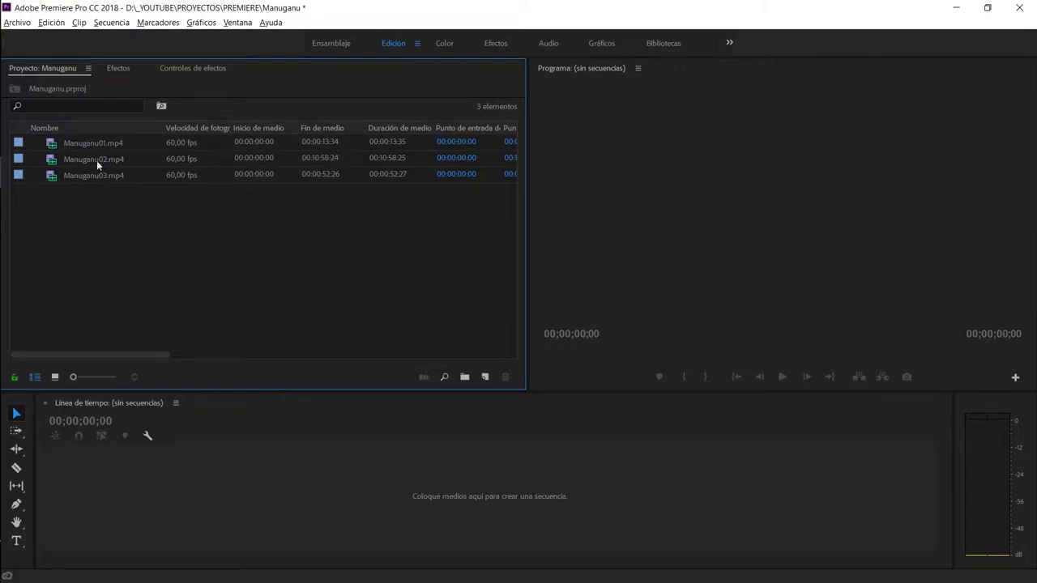
# Create the sequence 'Secuencia 01' using the AVCHD 1080p60 preset.
pyautogui.click(82, 144)
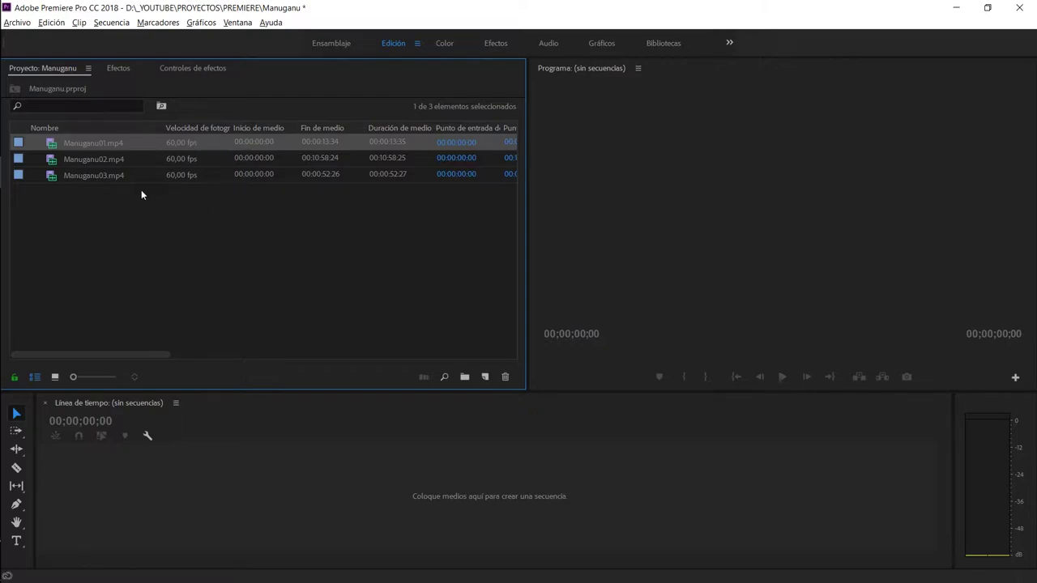
pyautogui.click(484, 378)
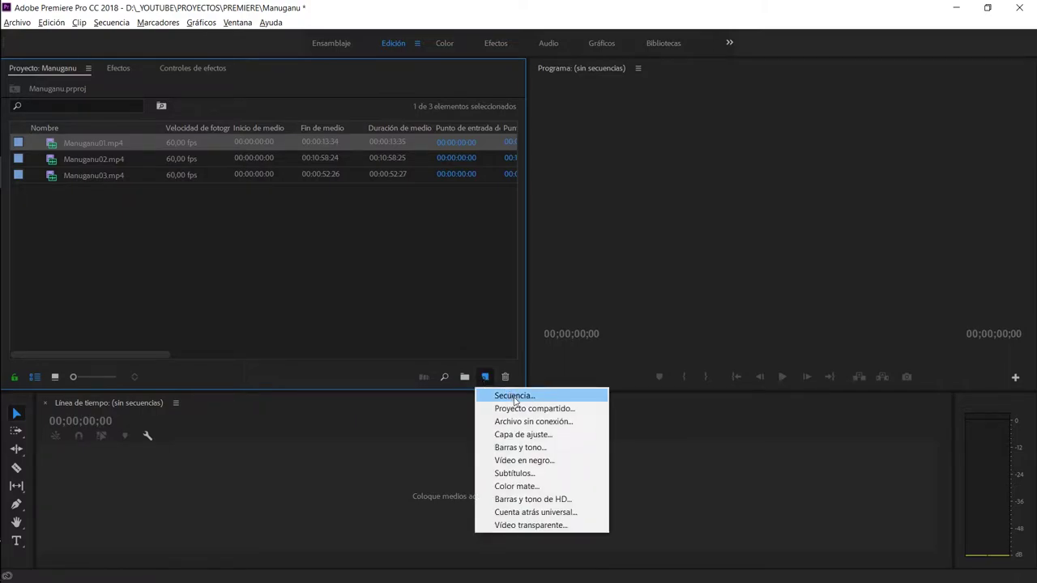
pyautogui.click(513, 397)
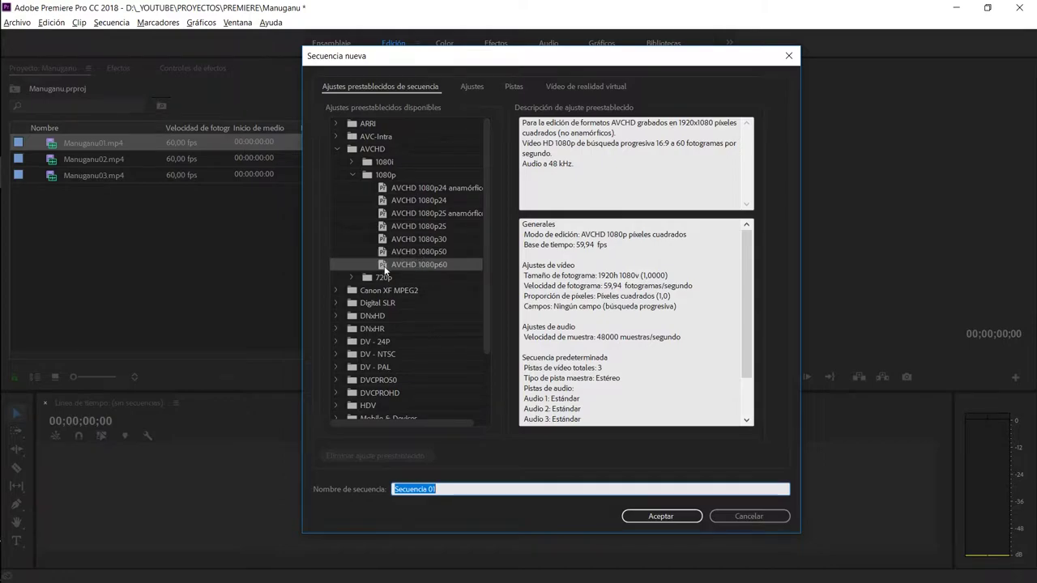
pyautogui.click(451, 265)
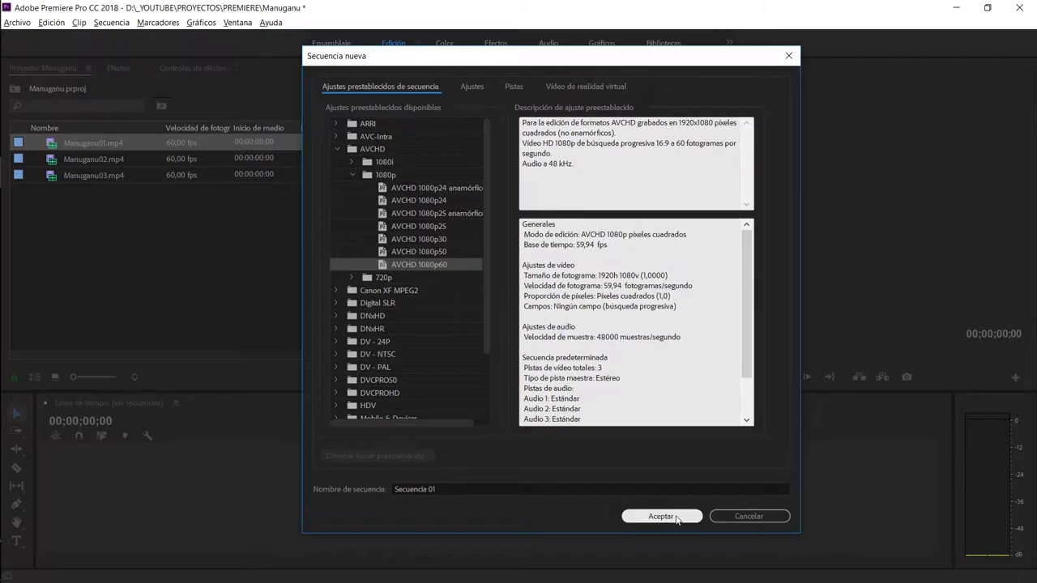
pyautogui.click(676, 517)
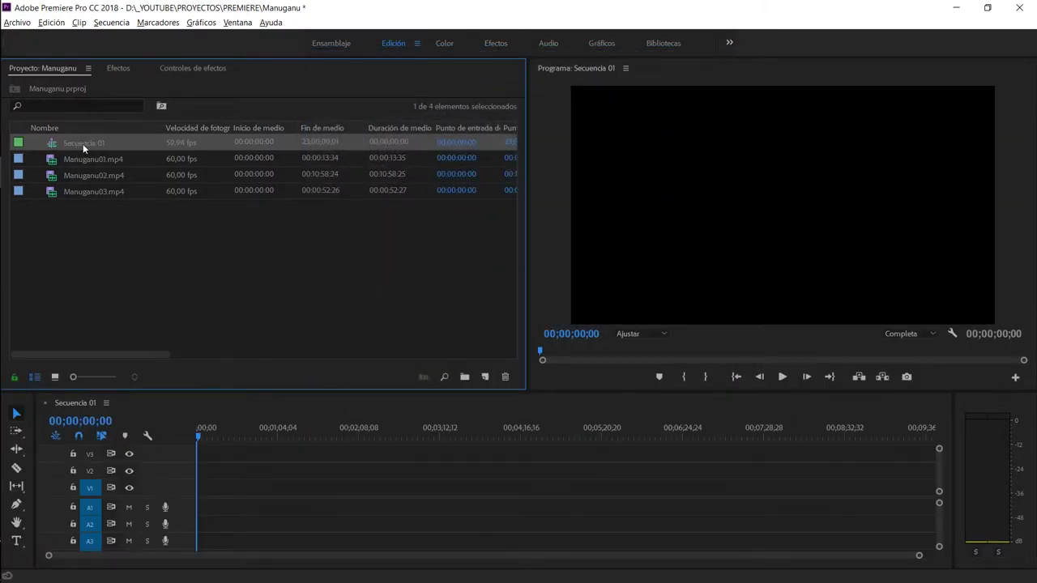
pyautogui.click(153, 255)
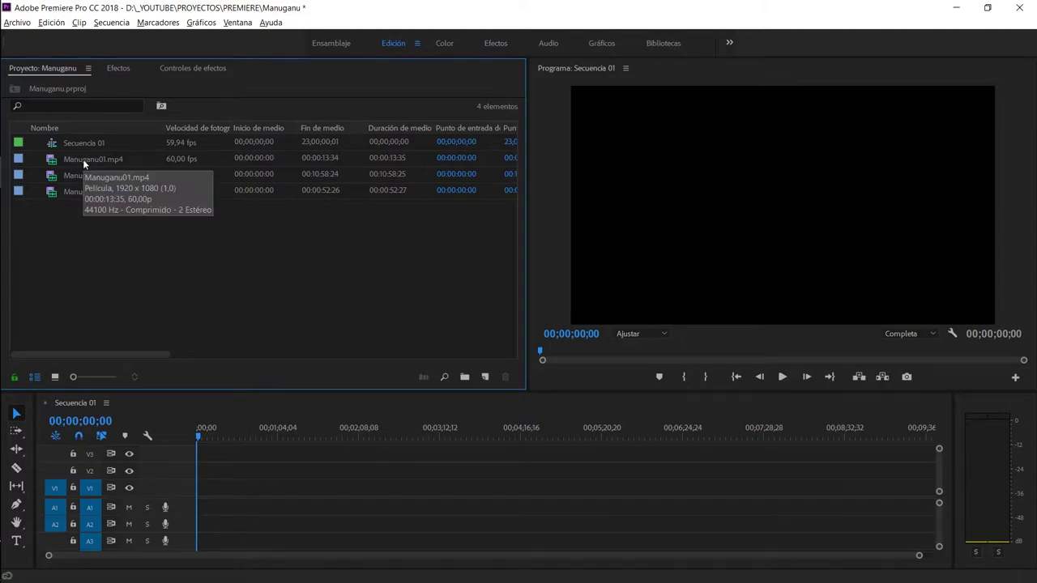
# Place Manuganu01.mp4 on V1 at 00:00 and zoom the timeline in on it.
pyautogui.moveTo(82, 159)
pyautogui.mouseDown()
pyautogui.moveTo(153, 323)
pyautogui.moveTo(209, 496)
pyautogui.mouseUp()
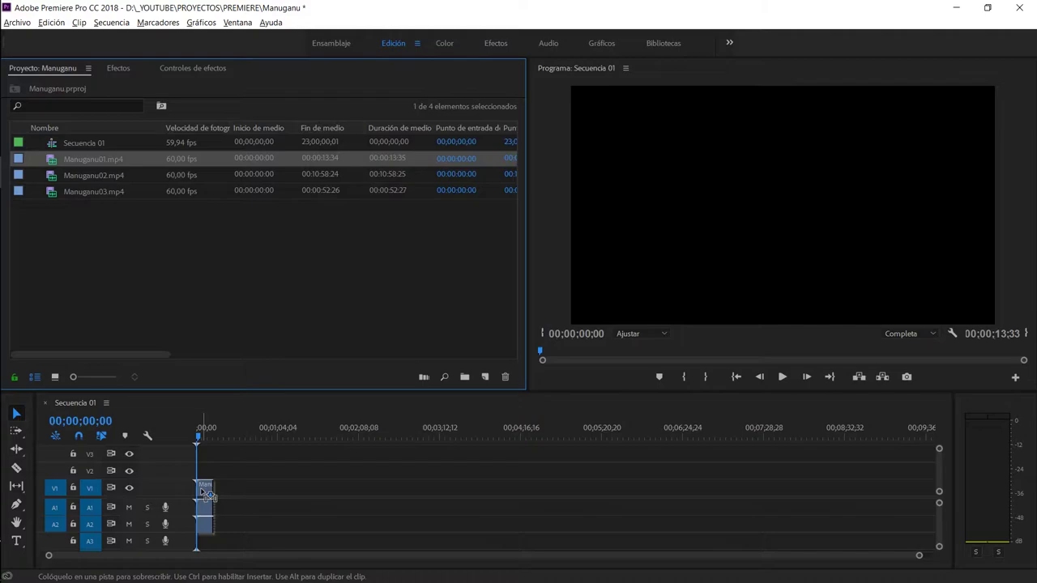
pyautogui.moveTo(208, 495); pyautogui.dragTo(208, 496)
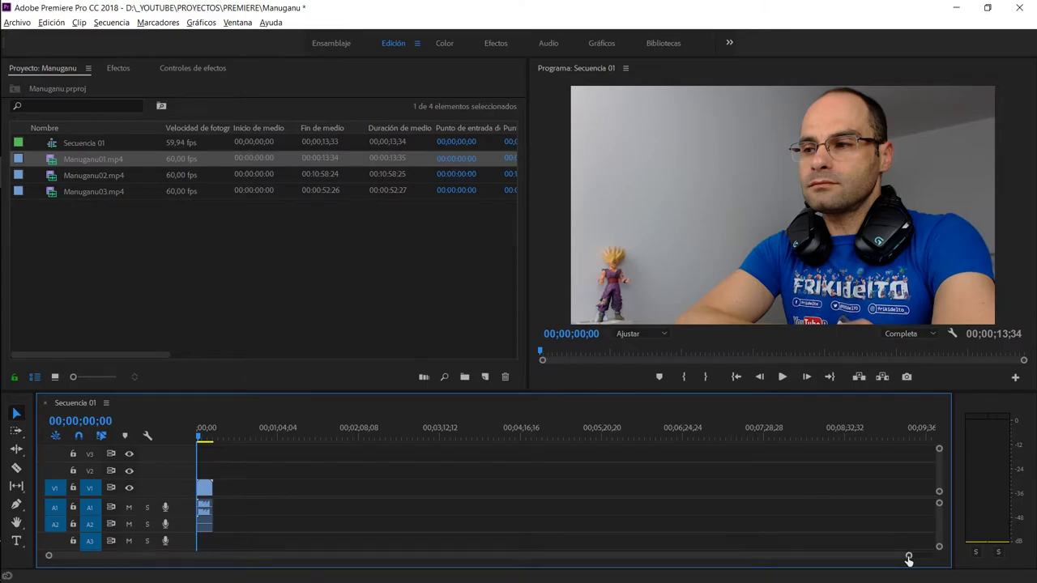
pyautogui.moveTo(909, 559); pyautogui.dragTo(563, 569)
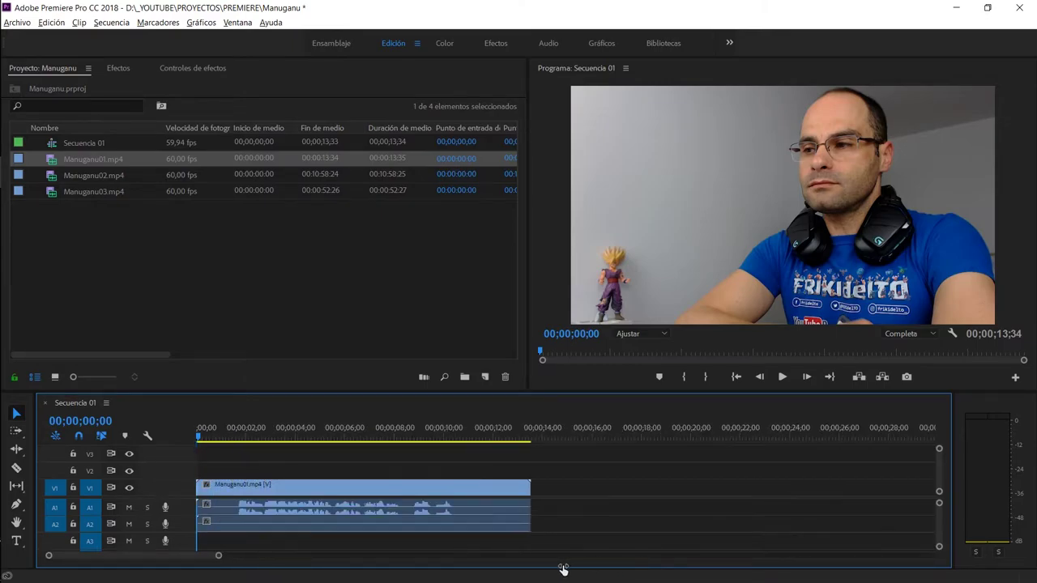
pyautogui.moveTo(563, 569); pyautogui.dragTo(559, 569)
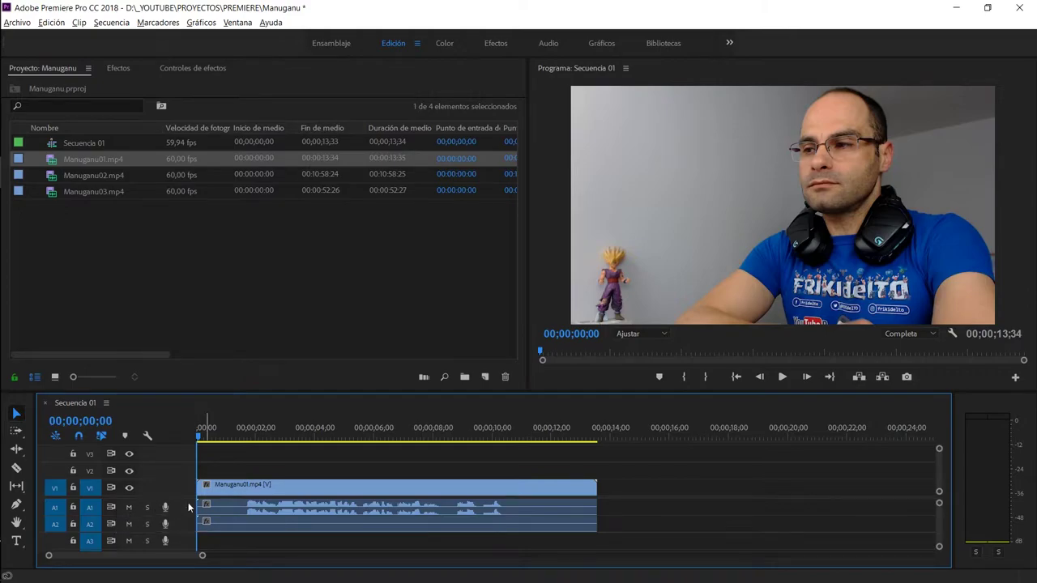
# Collapse the V1 track and enlarge the Audio 1 track to show a bigger waveform.
pyautogui.doubleClick(90, 489)
pyautogui.scroll(2, 90, 489)
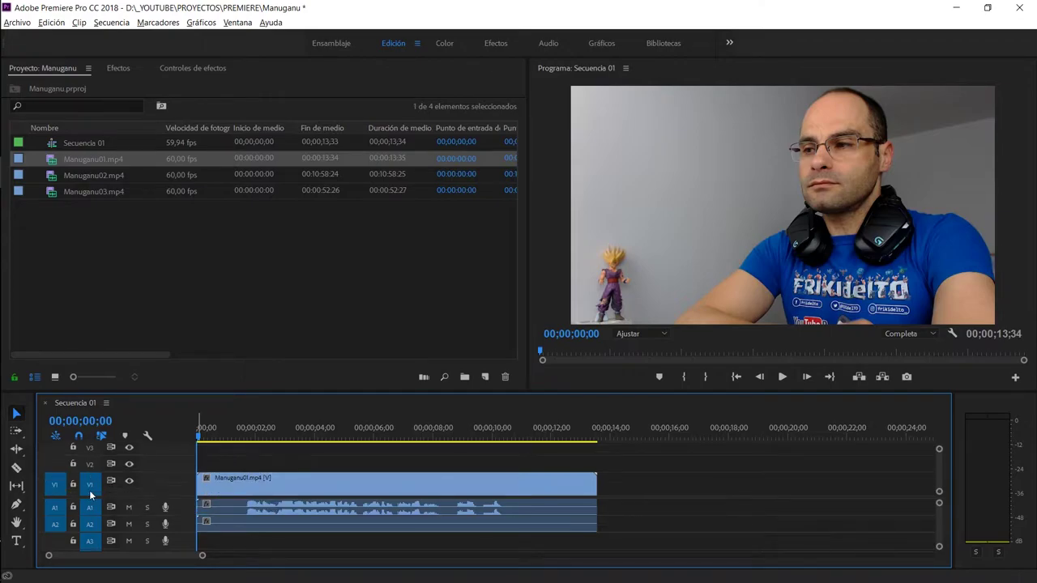
pyautogui.scroll(1, 91, 489)
pyautogui.scroll(2, 91, 488)
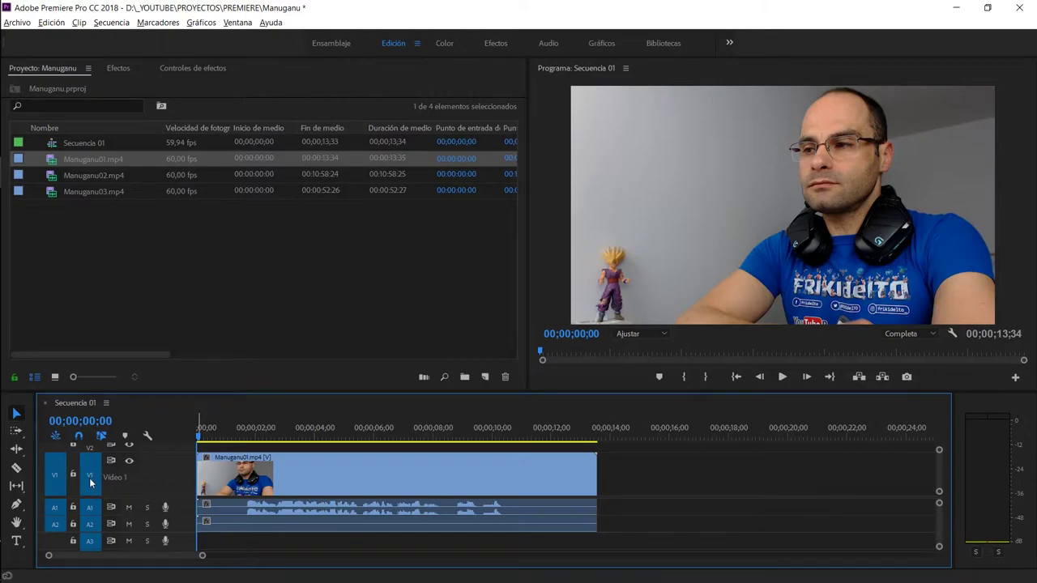
pyautogui.scroll(-3, 90, 483)
pyautogui.scroll(-2, 91, 488)
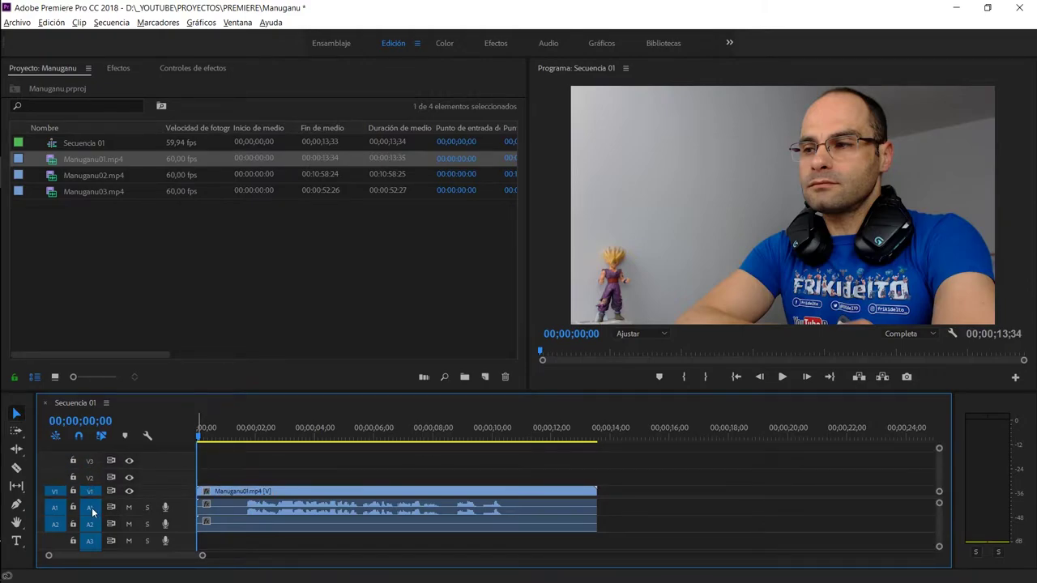
pyautogui.scroll(3, 93, 511)
pyautogui.press('alt')
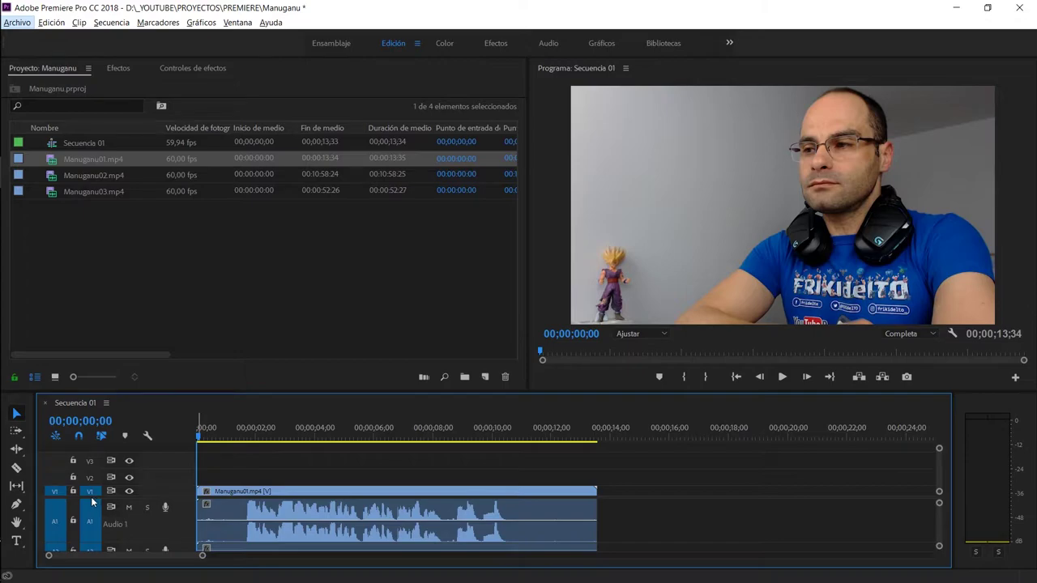
pyautogui.press('alt')
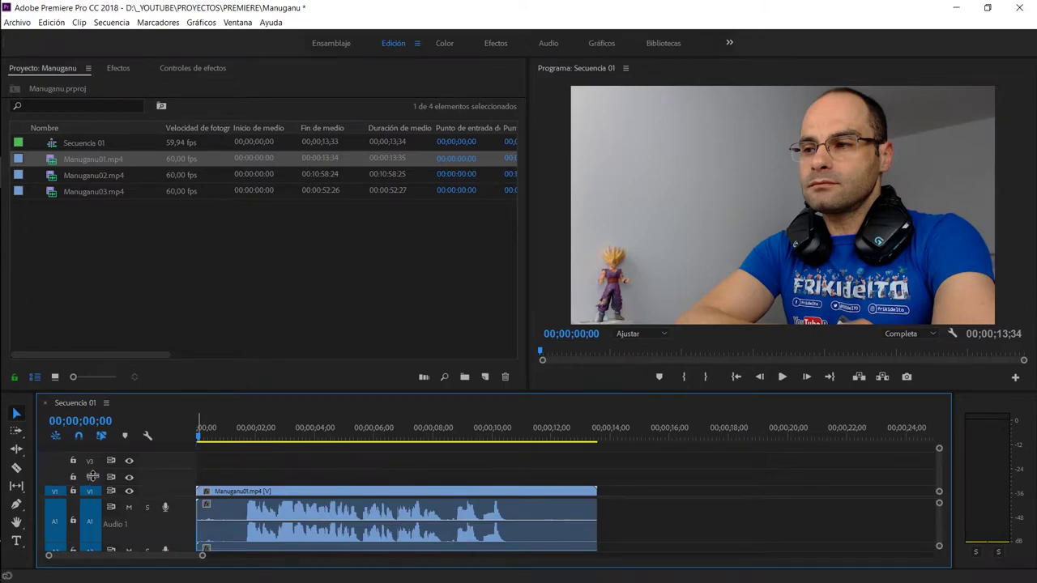
pyautogui.scroll(-1, 93, 474)
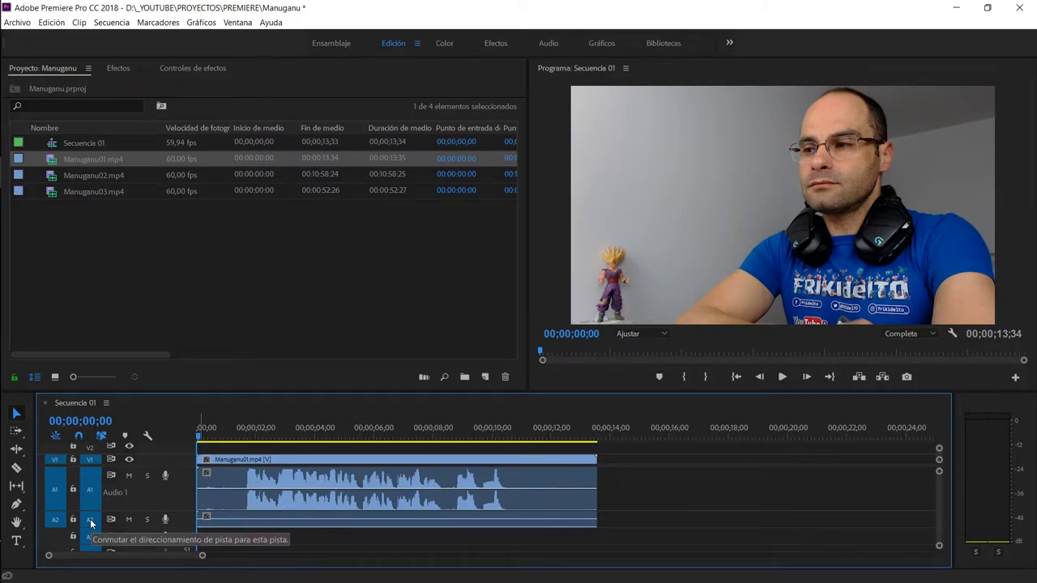
# Delete the silent clip on the Audio 2 track, leaving only Audio 1.
pyautogui.moveTo(91, 525); pyautogui.dragTo(91, 550)
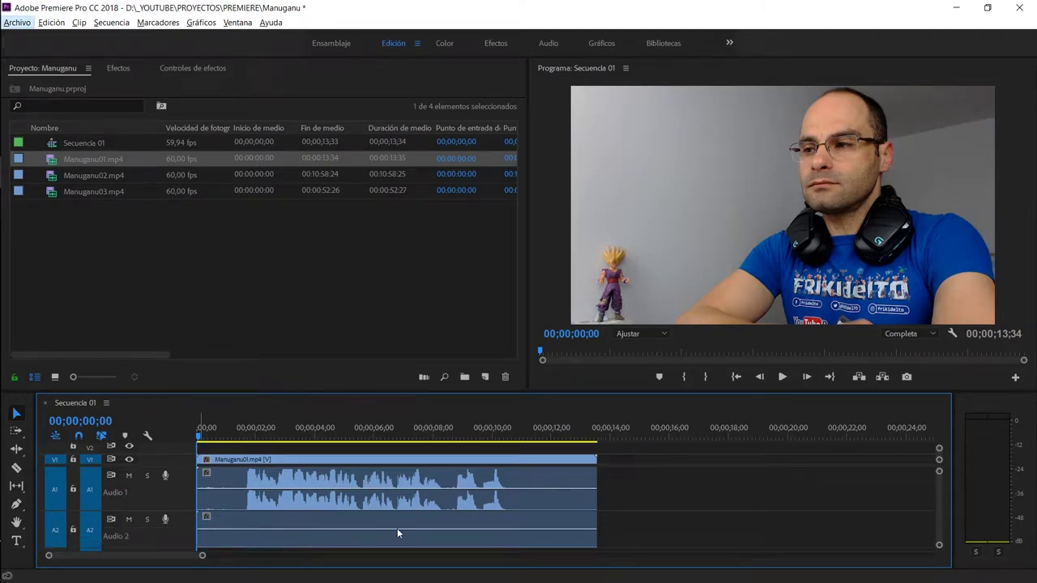
pyautogui.click(362, 486)
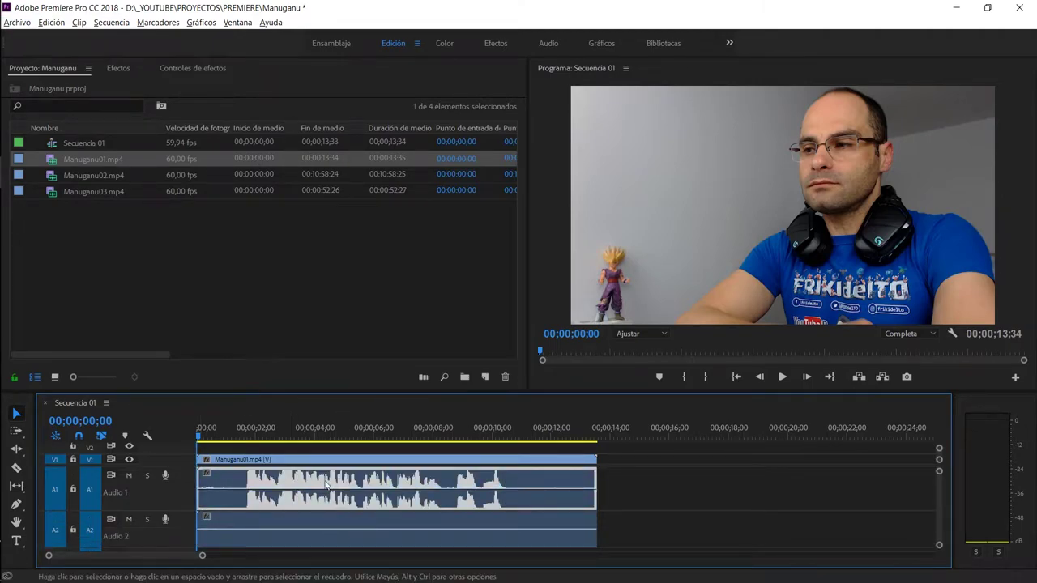
pyautogui.click(306, 520)
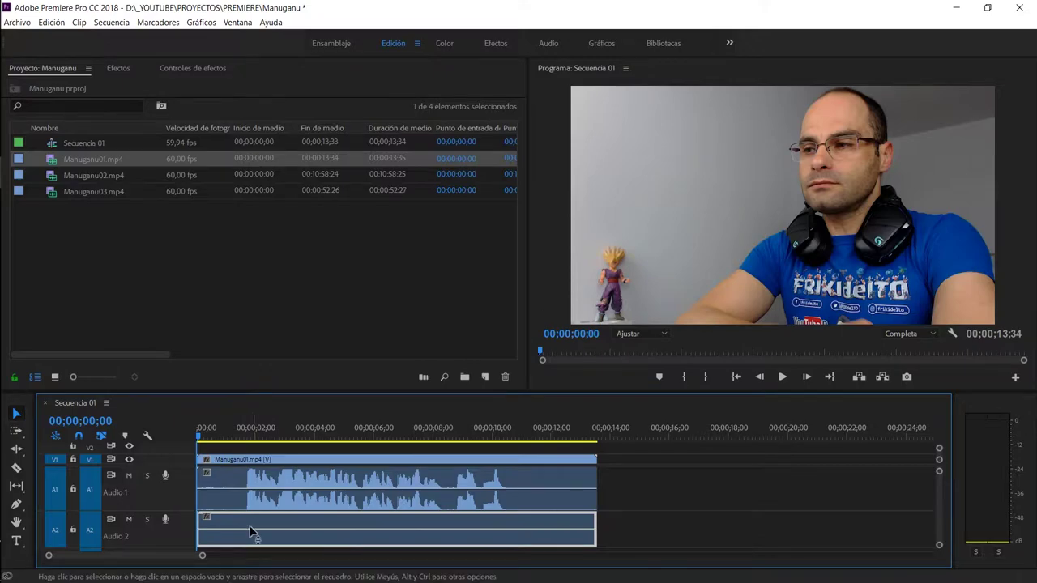
pyautogui.click(283, 529)
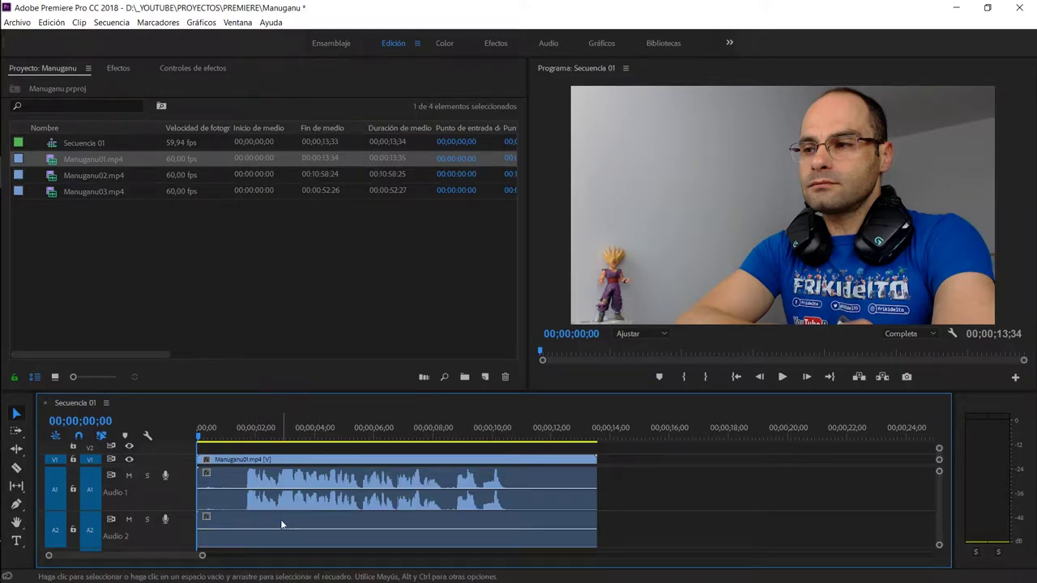
pyautogui.click(277, 506)
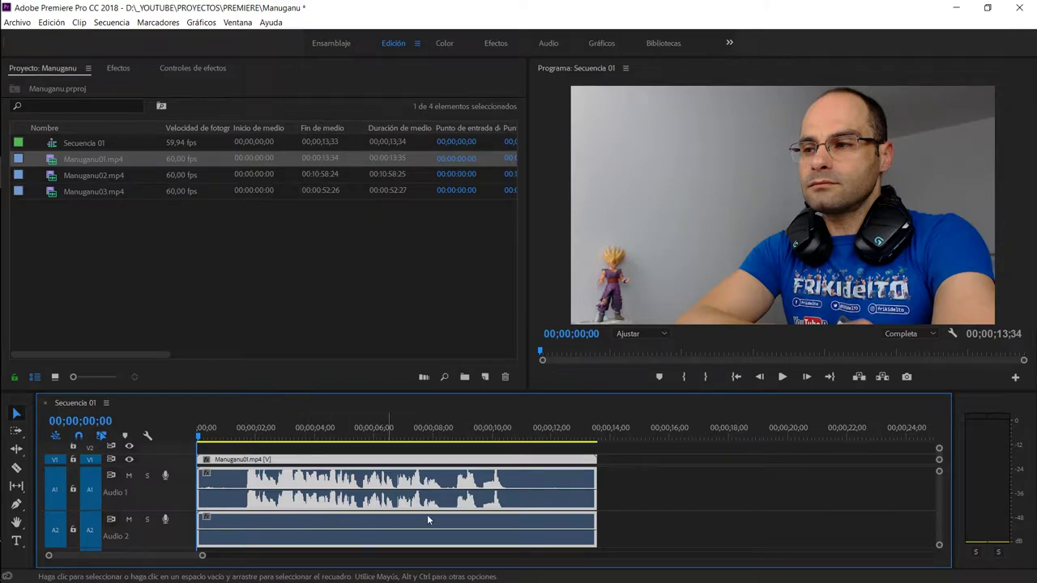
pyautogui.click(638, 506)
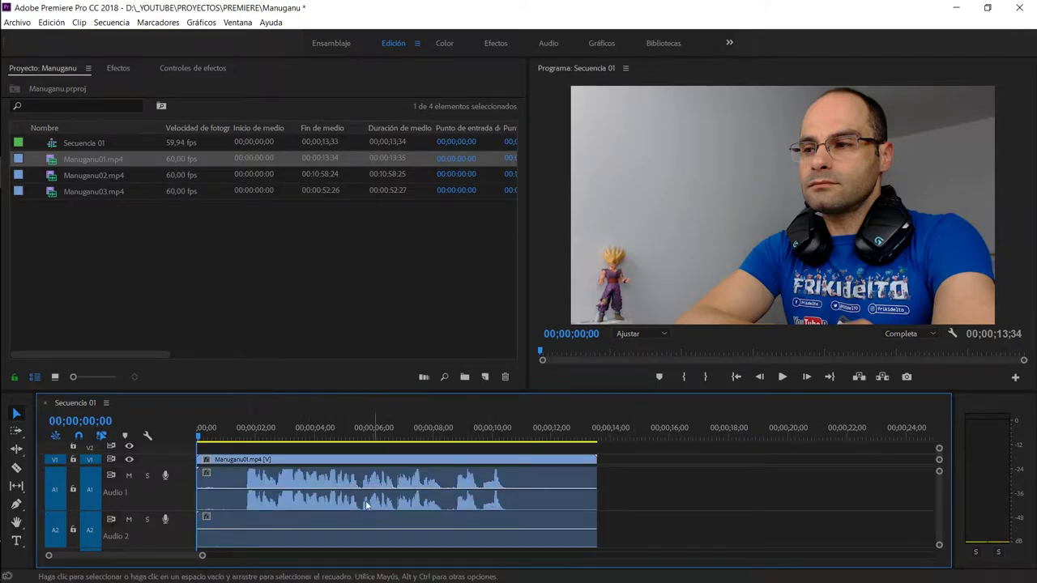
pyautogui.keyDown('alt'); pyautogui.click(316, 525); pyautogui.keyUp('alt')
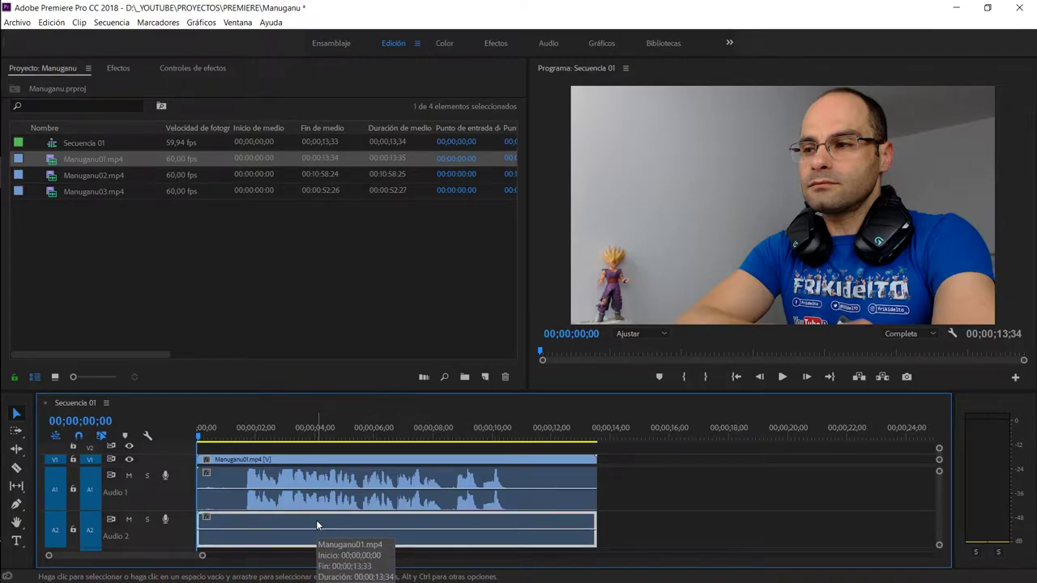
pyautogui.press('Delete')
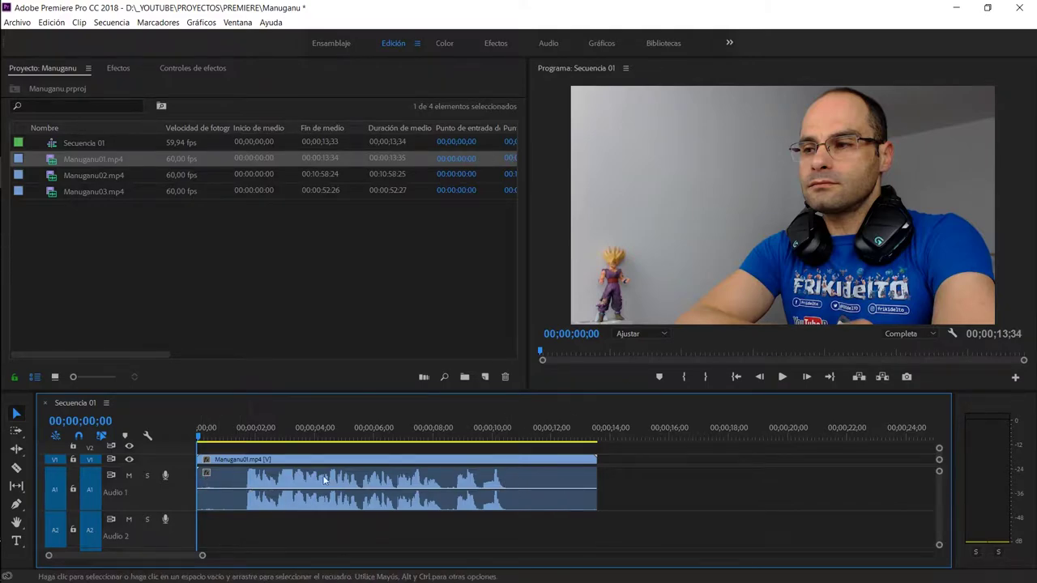
# Ripple-trim the clip's start at 00;00;01;33 and add the default transition there.
pyautogui.moveTo(235, 429)
pyautogui.mouseDown()
pyautogui.moveTo(250, 428)
pyautogui.moveTo(243, 423)
pyautogui.mouseUp()
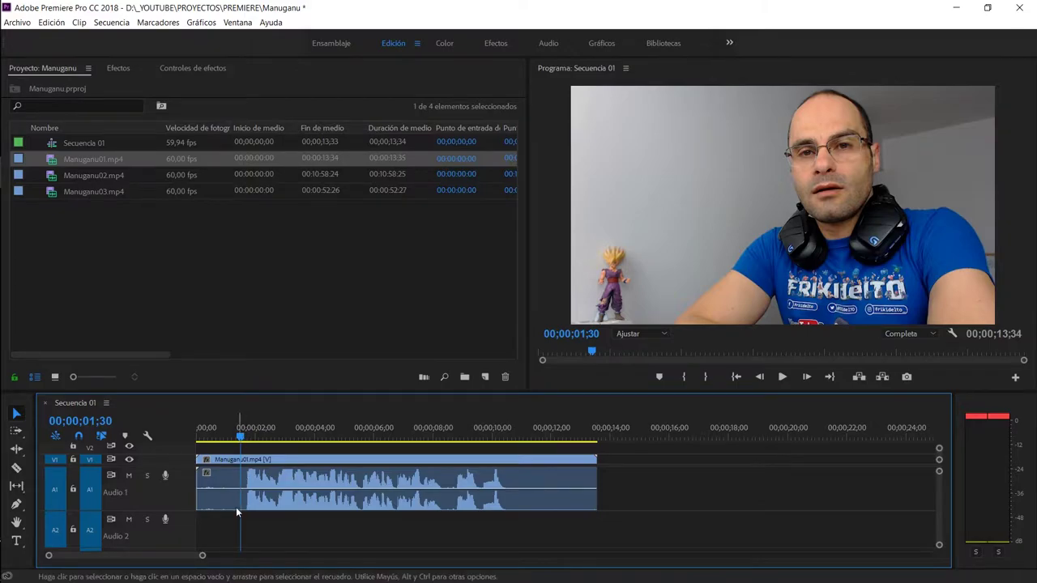
pyautogui.click(243, 438)
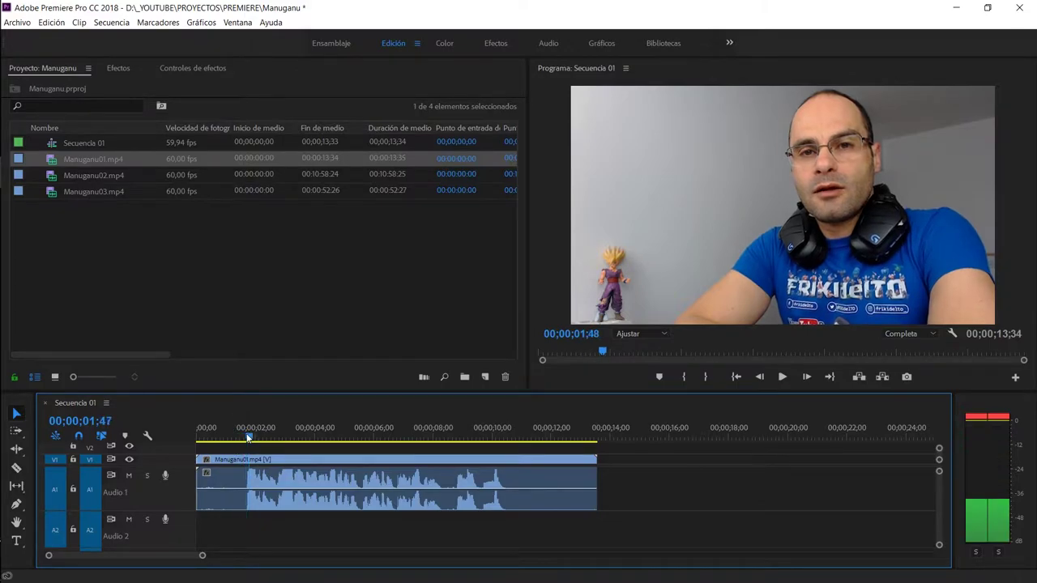
pyautogui.moveTo(245, 438); pyautogui.dragTo(242, 437)
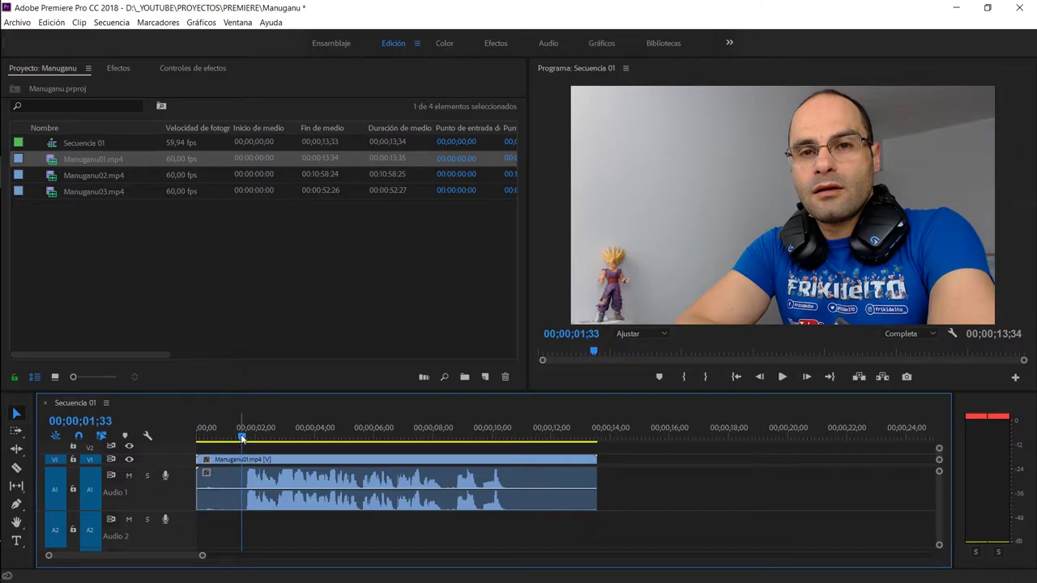
pyautogui.press('q')
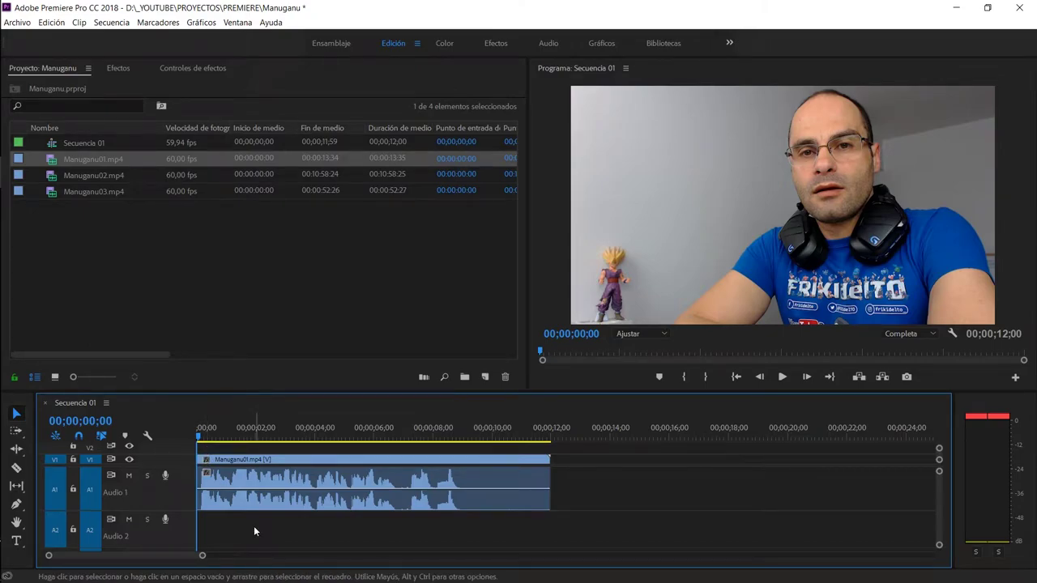
pyautogui.hotkey('ctrl', 'd')
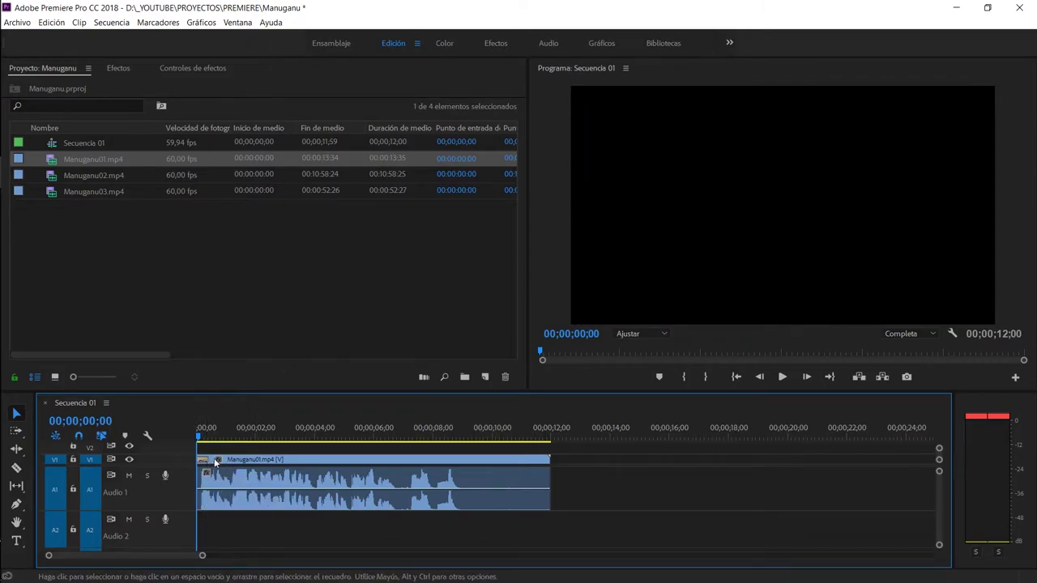
# Preview the trimmed sequence, then ripple-trim everything after 00;00;08;57.
pyautogui.press('space')
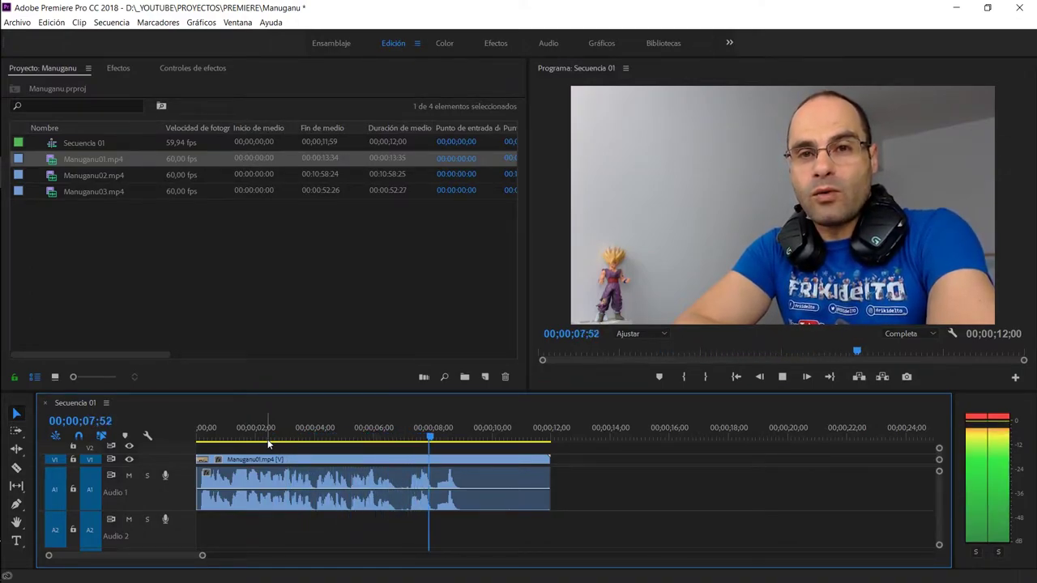
pyautogui.press('space')
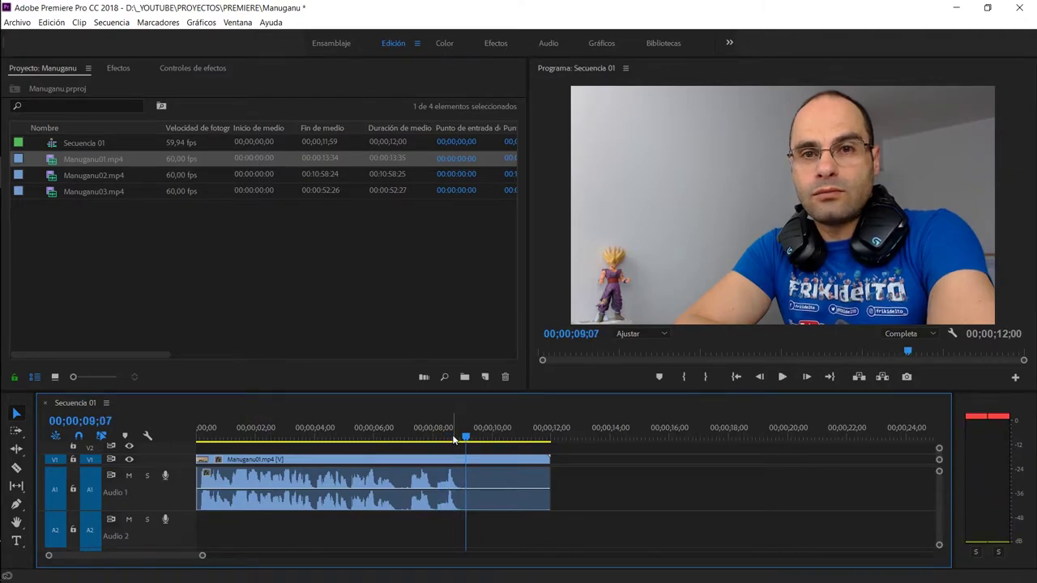
pyautogui.moveTo(454, 439); pyautogui.dragTo(462, 437)
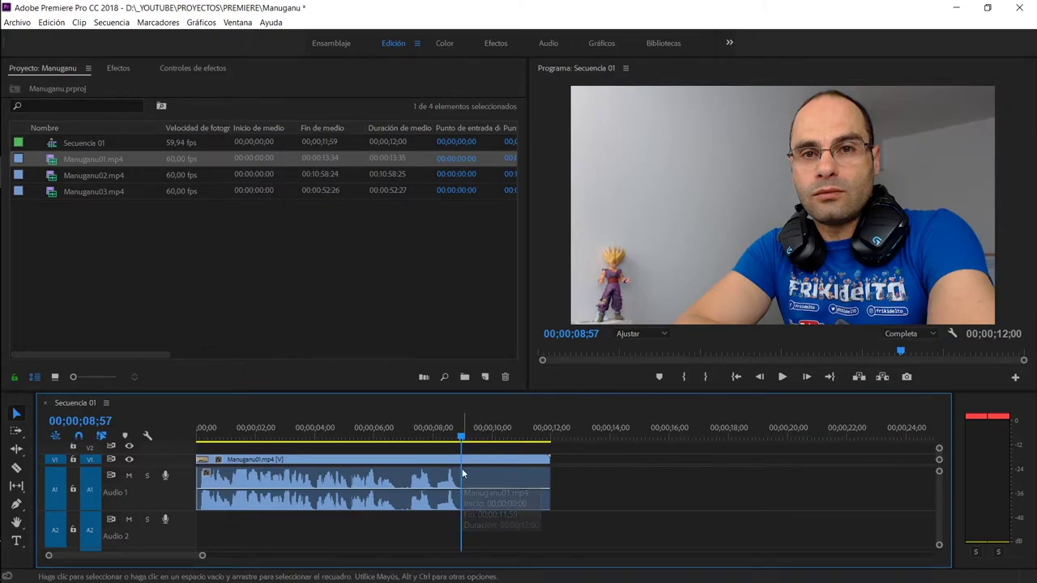
pyautogui.press('w')
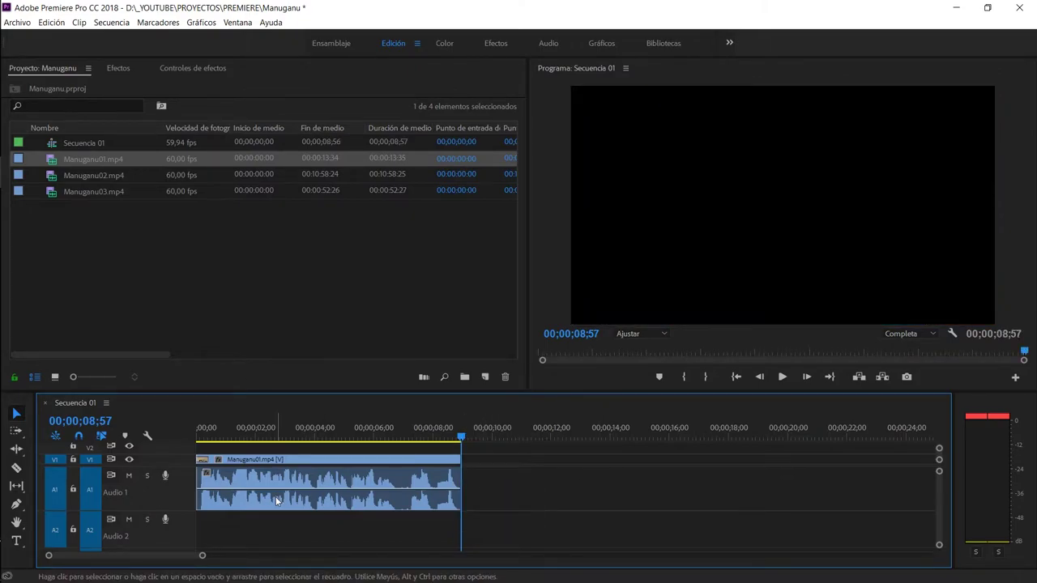
# Import INTRO Genérica NUEVA, agitando espada, OUTRO, vara, SUSCRIBIRSE y CAMPANITA and Intro Overlay files.
pyautogui.rightClick(77, 224)
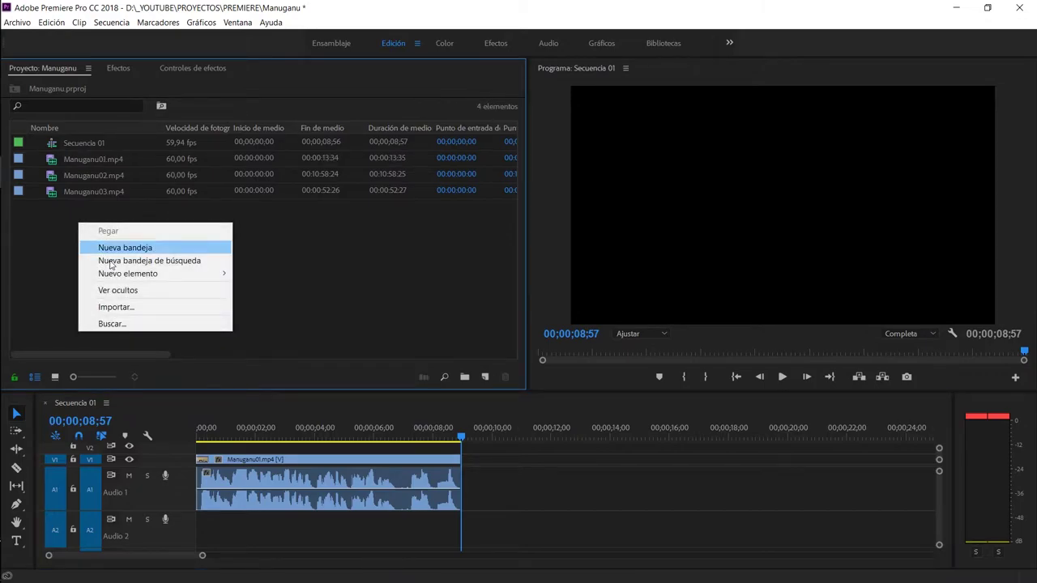
pyautogui.click(115, 307)
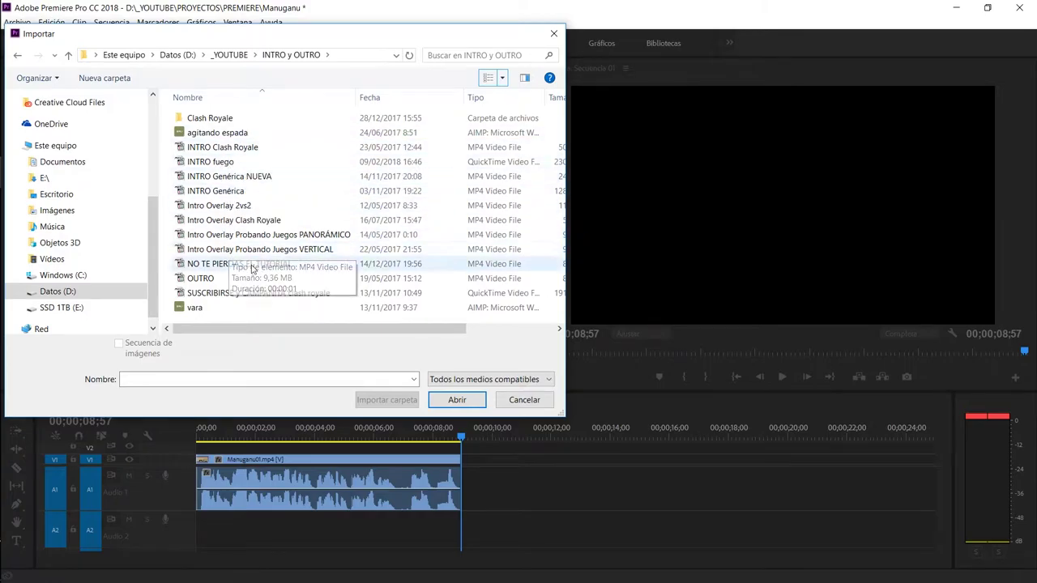
pyautogui.click(214, 182)
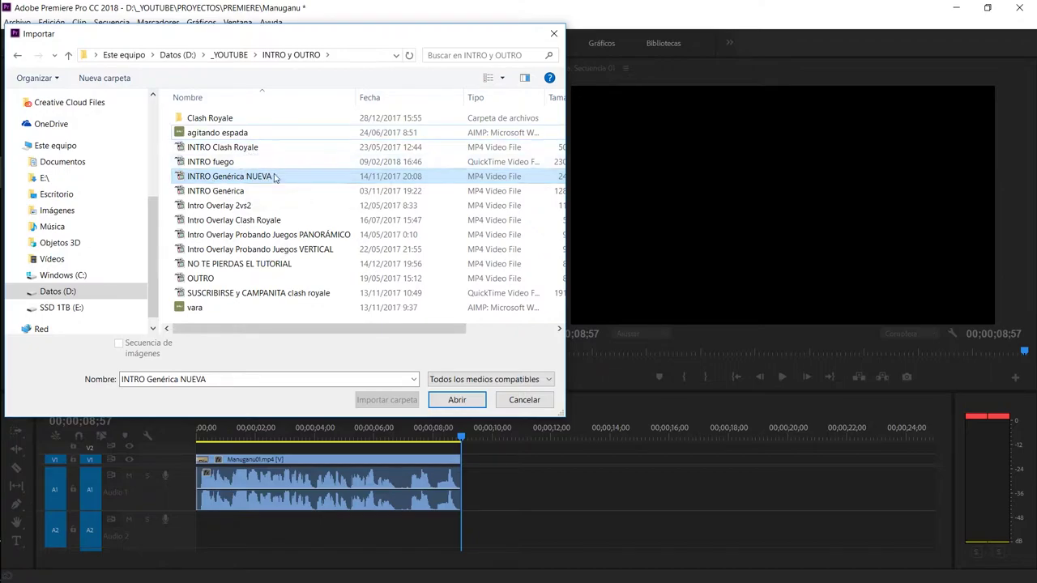
pyautogui.keyDown('ctrl'); pyautogui.click(215, 135); pyautogui.keyUp('ctrl')
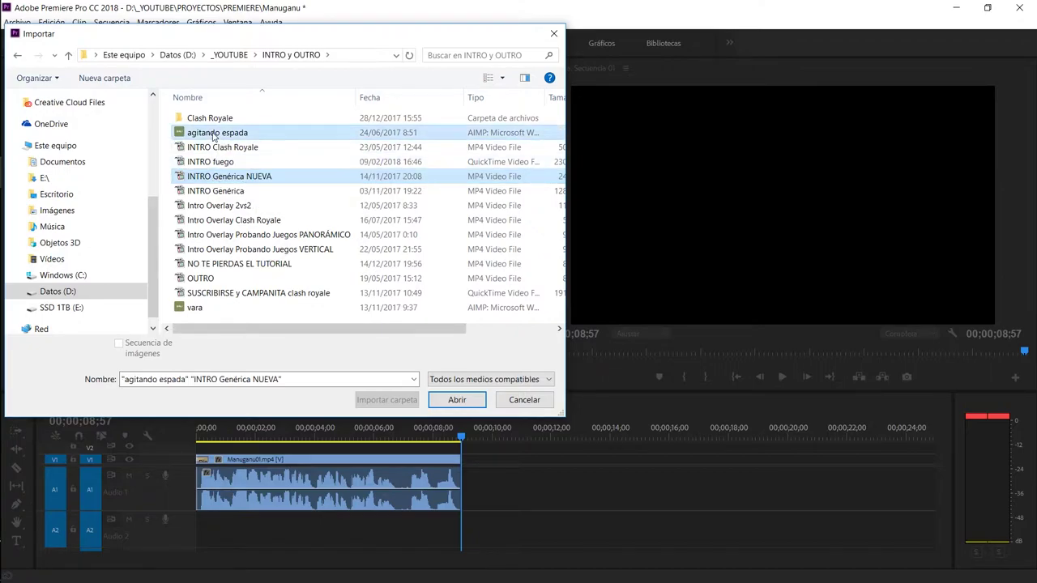
pyautogui.keyDown('ctrl'); pyautogui.click(201, 280); pyautogui.keyUp('ctrl')
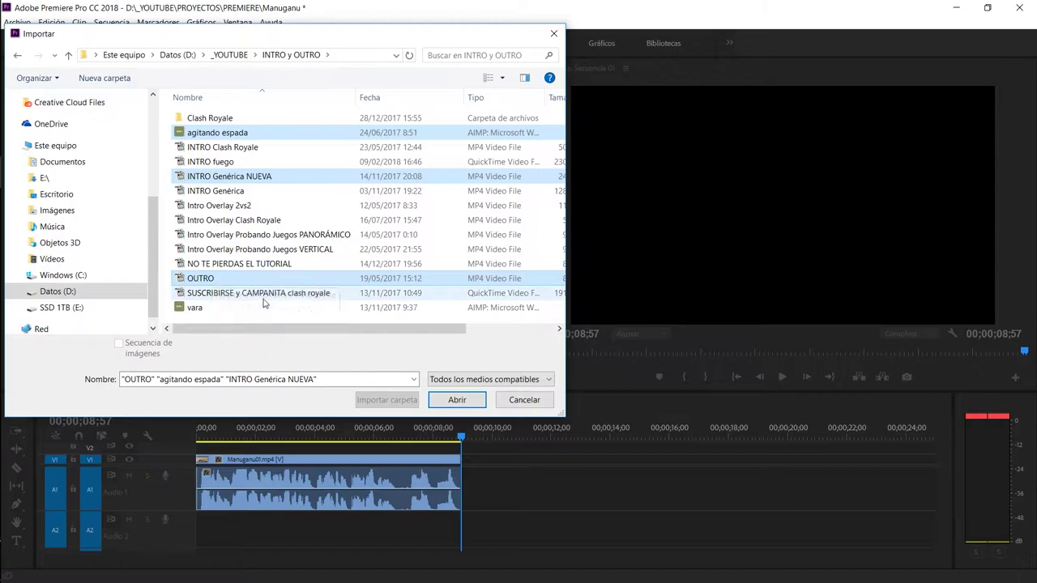
pyautogui.keyDown('ctrl'); pyautogui.click(199, 309); pyautogui.keyUp('ctrl')
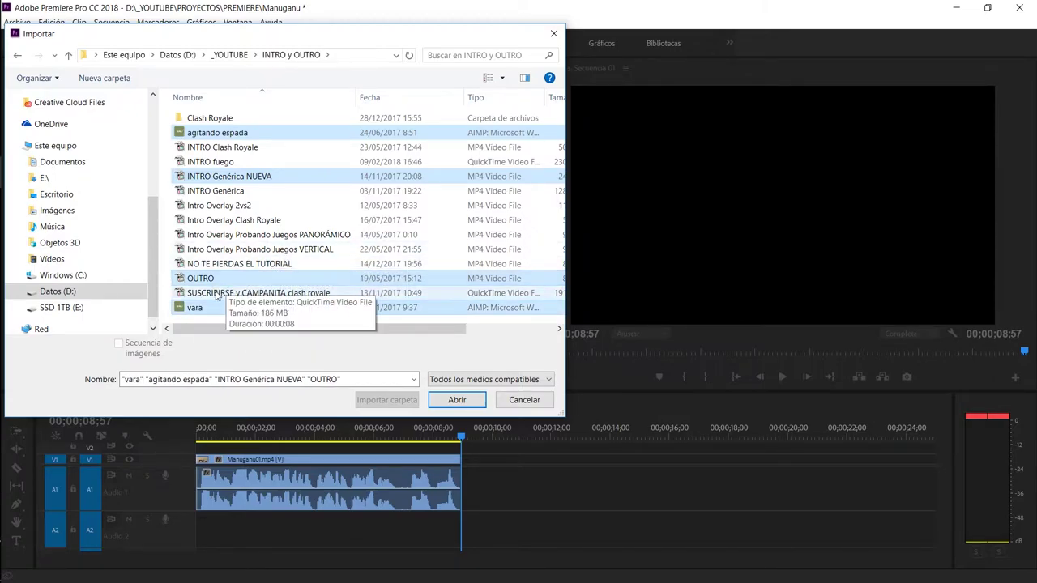
pyautogui.keyDown('ctrl'); pyautogui.click(212, 297); pyautogui.keyUp('ctrl')
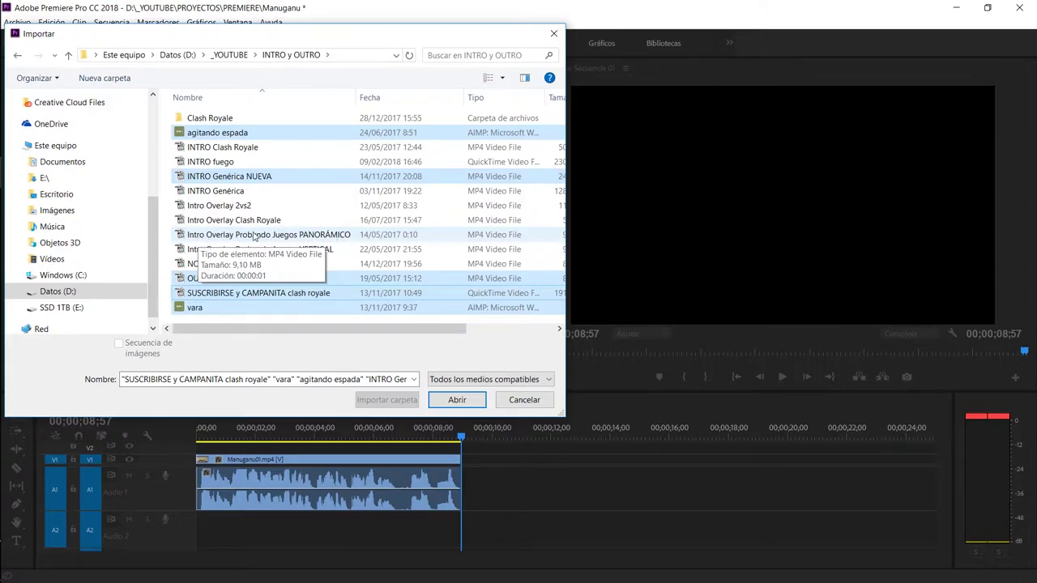
pyautogui.keyDown('ctrl'); pyautogui.click(220, 237); pyautogui.keyUp('ctrl')
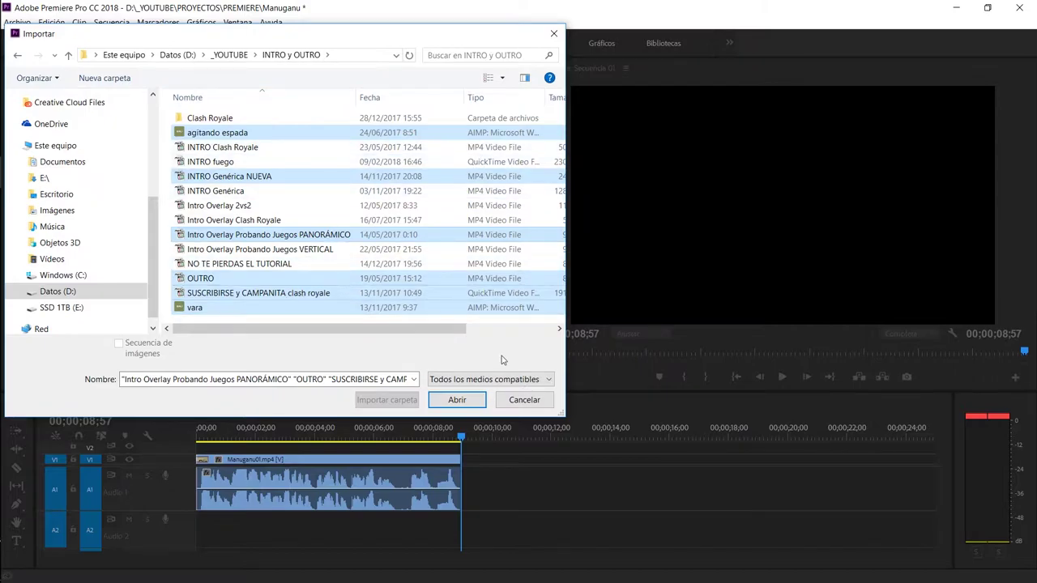
pyautogui.click(466, 401)
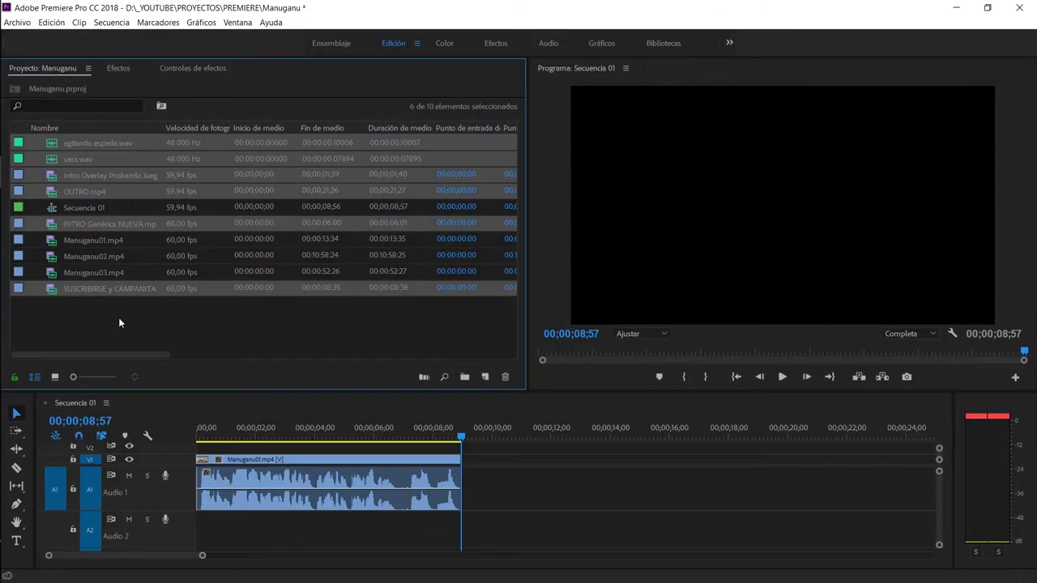
# Place INTRO Genérica NUEVA.mp4 on V1 right after Manuganu01.mp4 and preview the join.
pyautogui.click(140, 331)
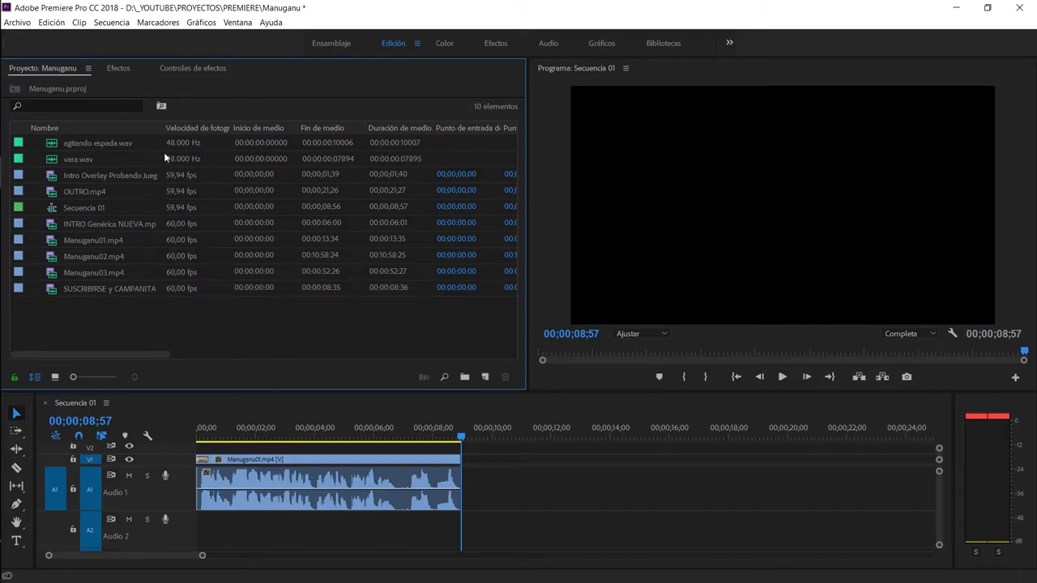
pyautogui.click(64, 224)
pyautogui.click(172, 314)
pyautogui.moveTo(72, 221)
pyautogui.mouseDown()
pyautogui.moveTo(470, 472)
pyautogui.moveTo(100, 303)
pyautogui.mouseUp()
pyautogui.click(99, 322)
pyautogui.click(84, 222)
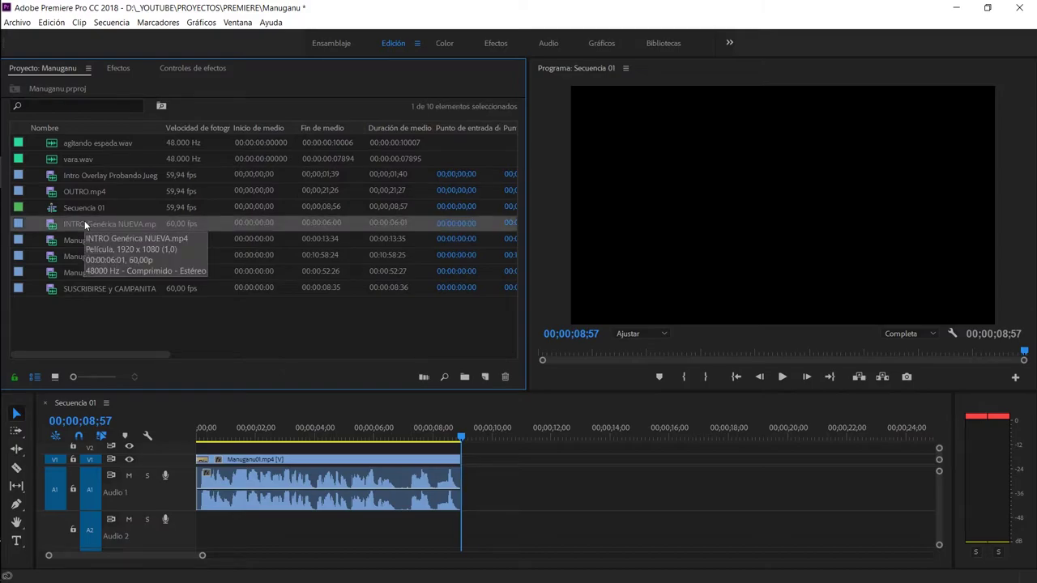
pyautogui.moveTo(84, 221); pyautogui.dragTo(462, 470)
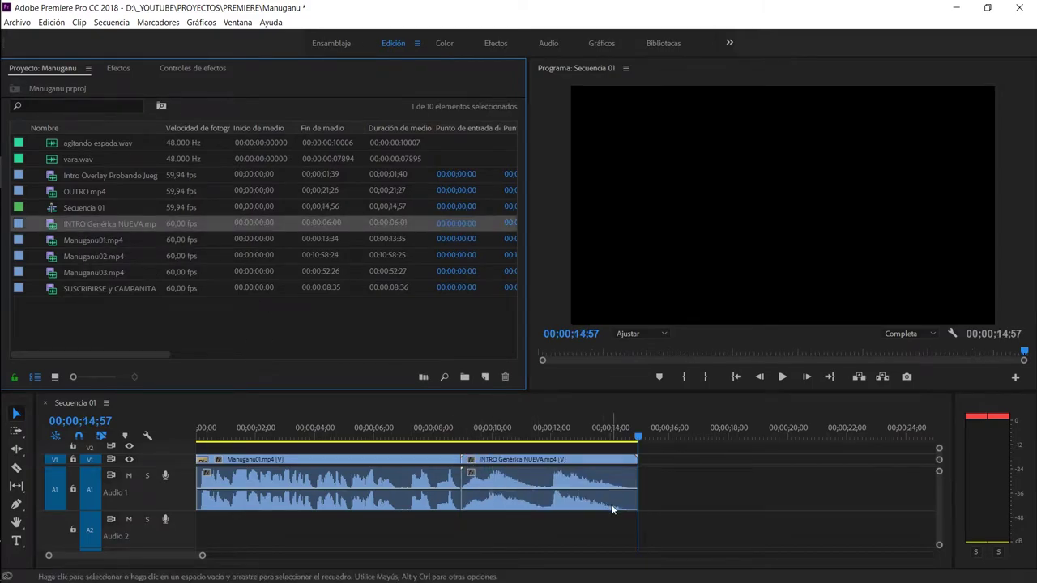
pyautogui.click(428, 425)
pyautogui.press('space')
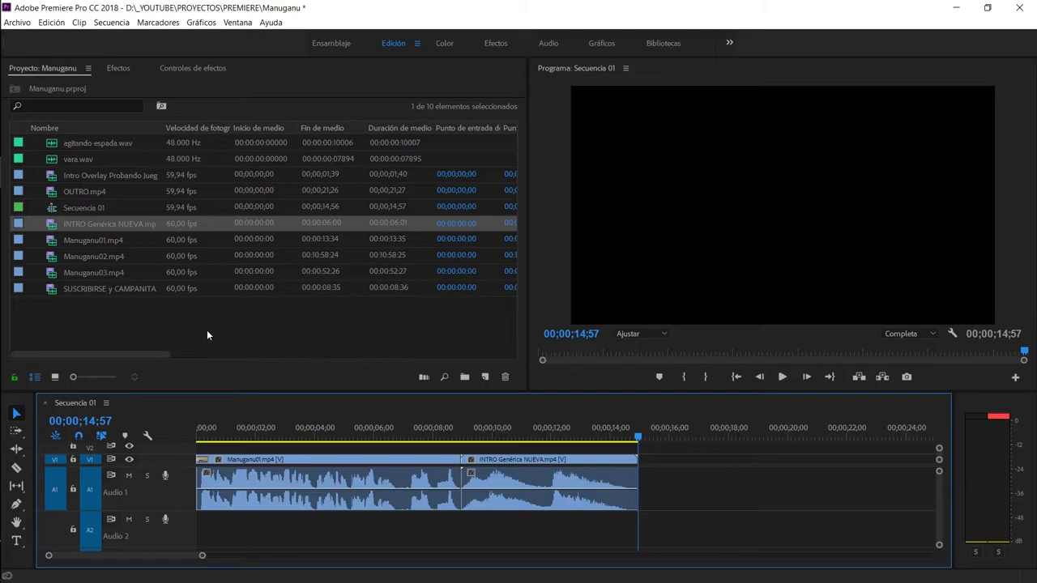
# Append the Intro Overlay Probando Juegos PANORÁMICO clip after the intro and play it back.
pyautogui.click(71, 176)
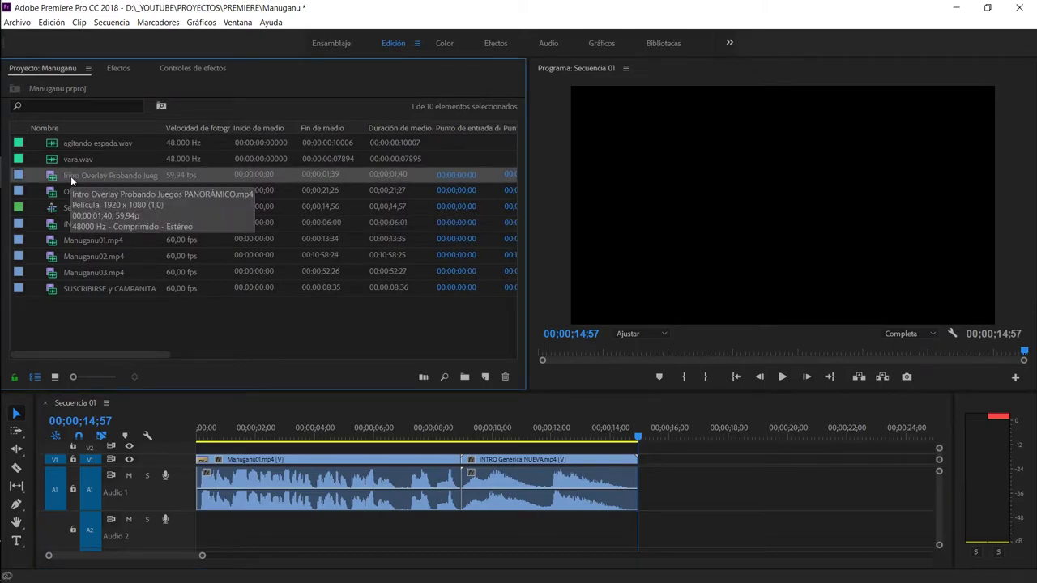
pyautogui.press(',')
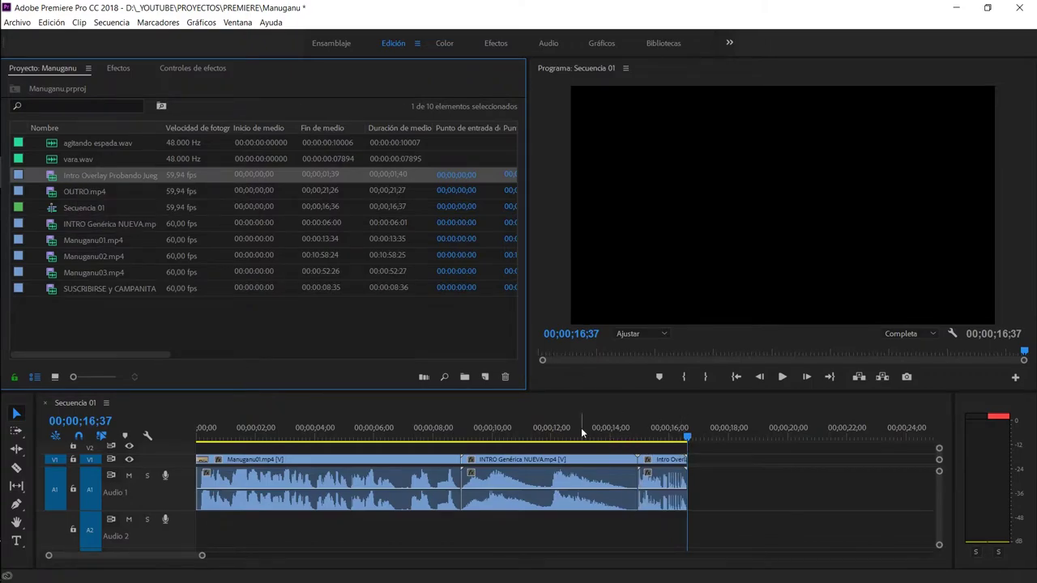
pyautogui.click(581, 428)
pyautogui.press('space')
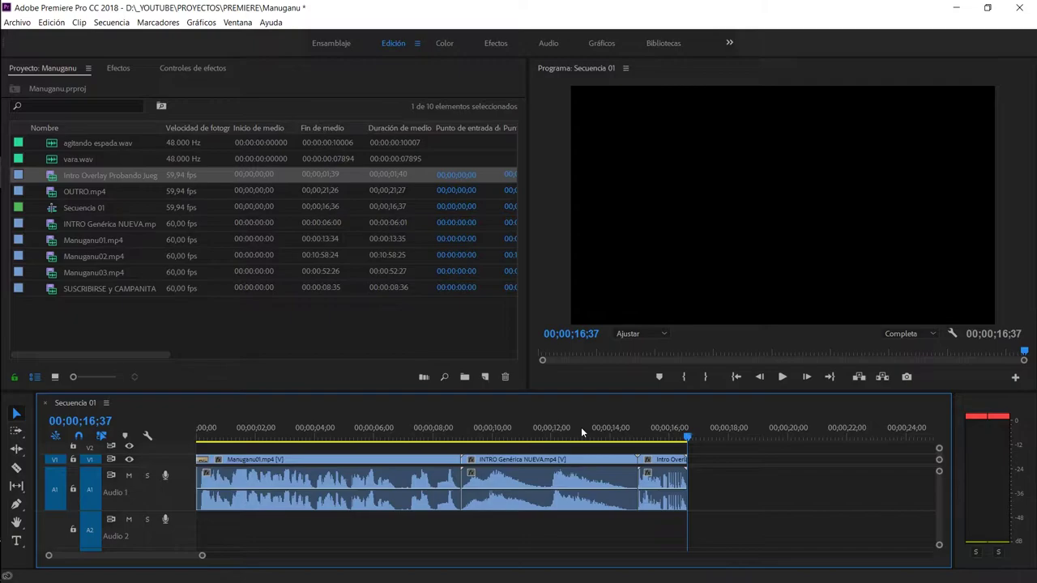
# Scrub through the overlay animation to the 16;37 sequence end, then select Manuganu02.mp4.
pyautogui.moveTo(644, 435); pyautogui.dragTo(670, 440)
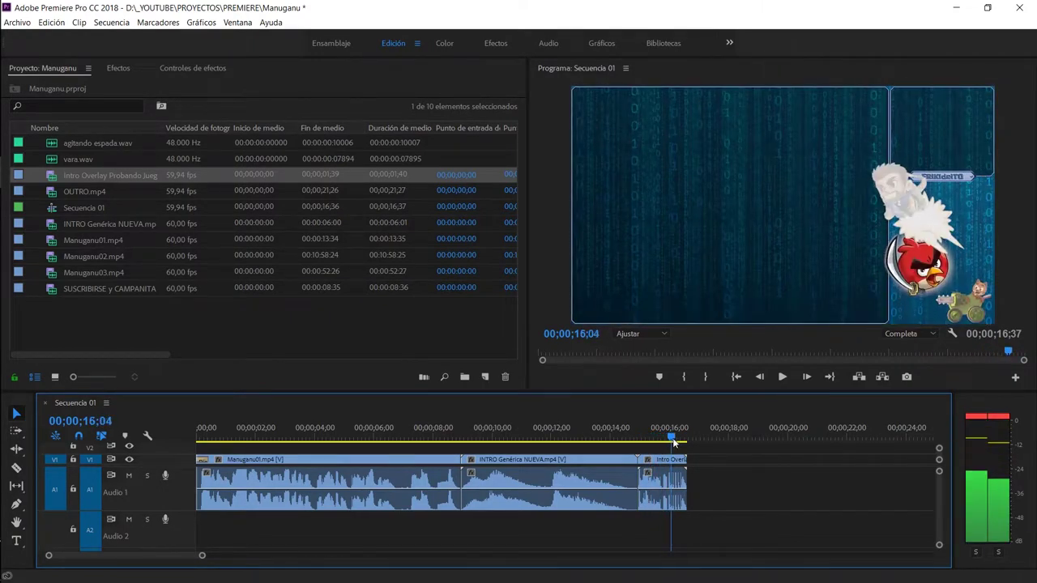
pyautogui.moveTo(670, 440); pyautogui.dragTo(683, 443)
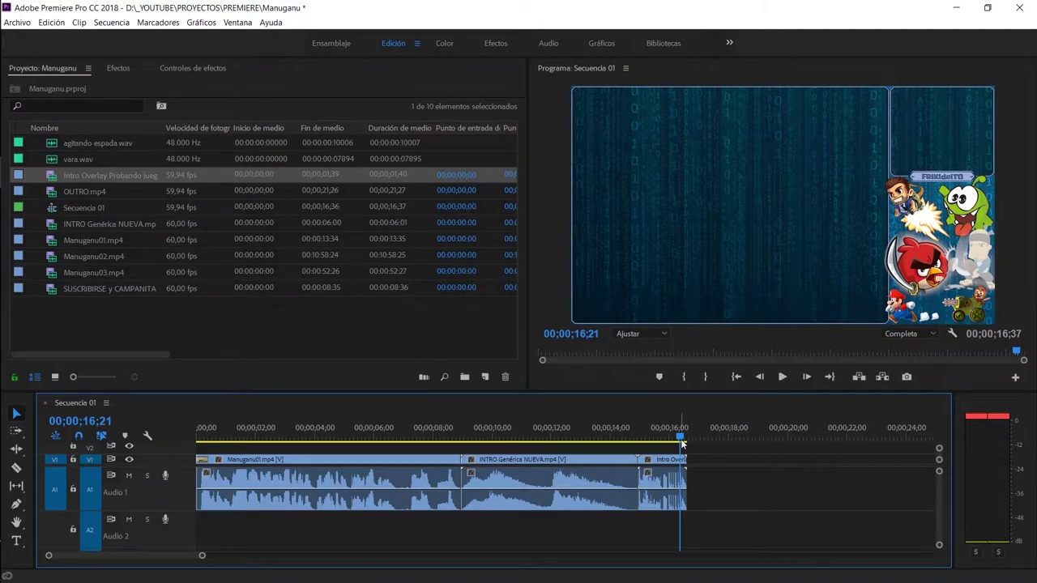
pyautogui.moveTo(683, 443); pyautogui.dragTo(688, 443)
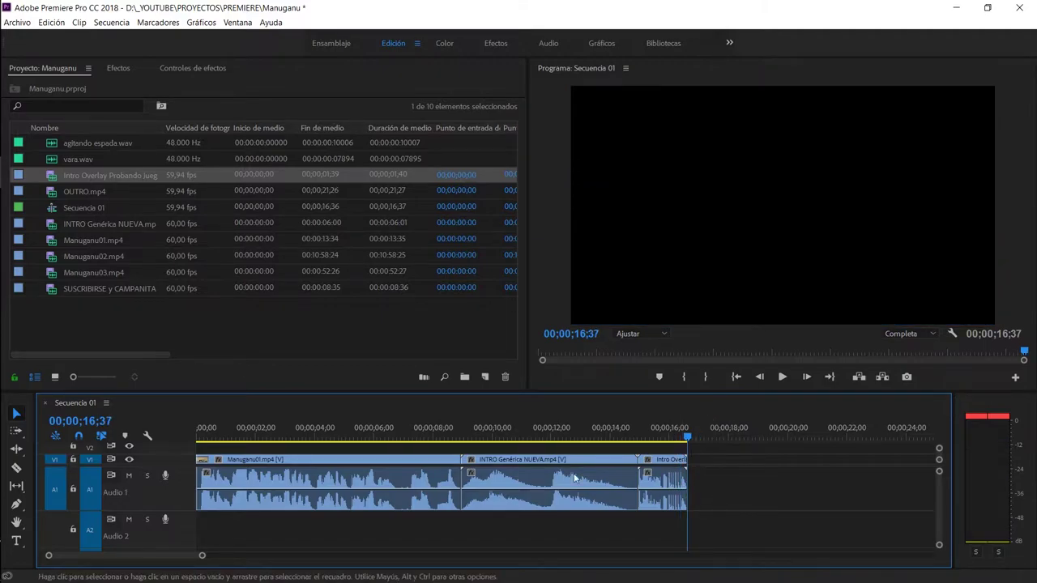
pyautogui.click(70, 258)
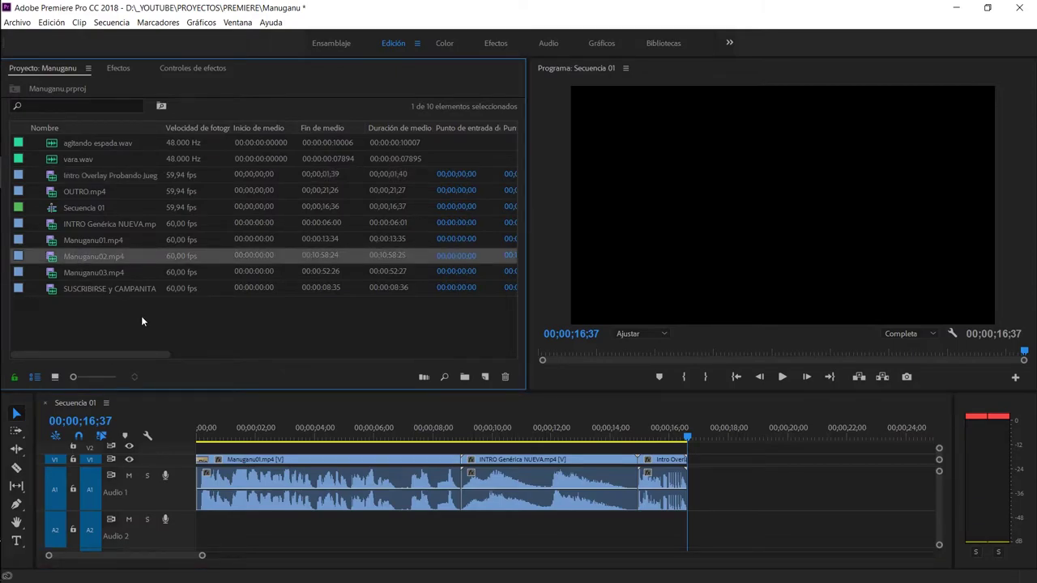
# Append Manuganu02.mp4 to the end of Secuencia 01 after the intro overlay.
pyautogui.press('.')
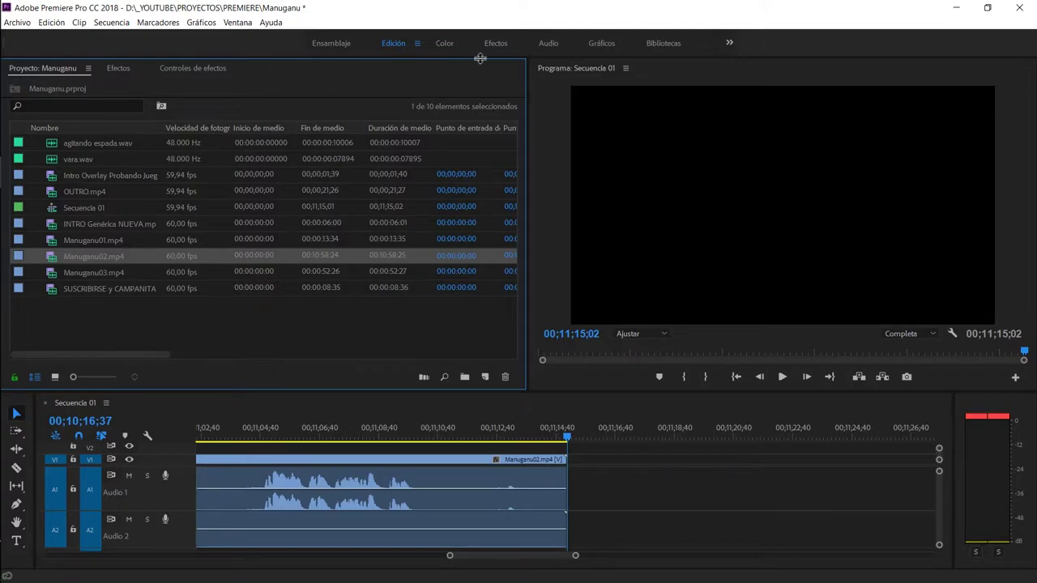
pyautogui.click(573, 412)
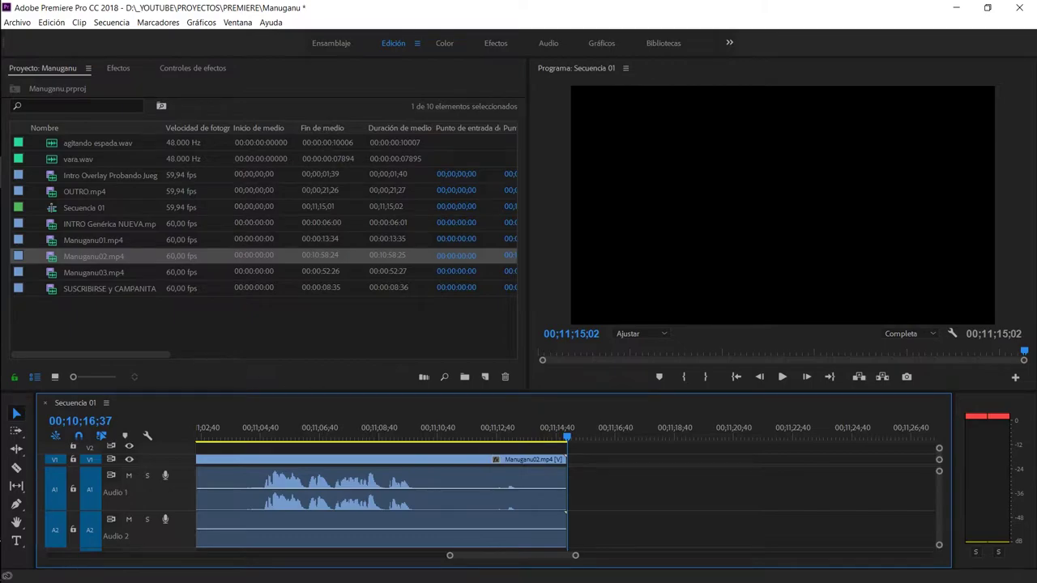
pyautogui.click(743, 174)
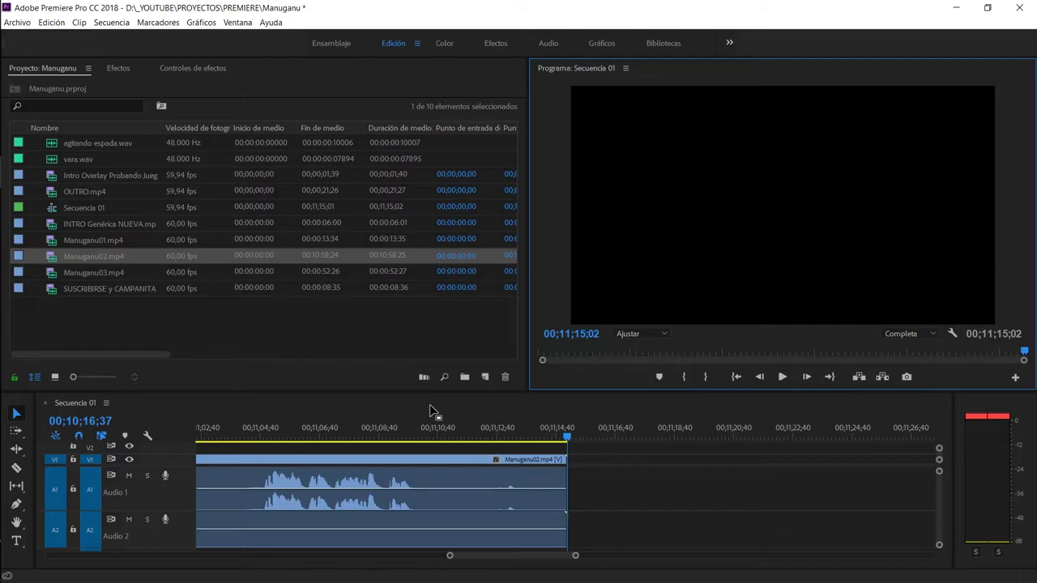
pyautogui.click(250, 333)
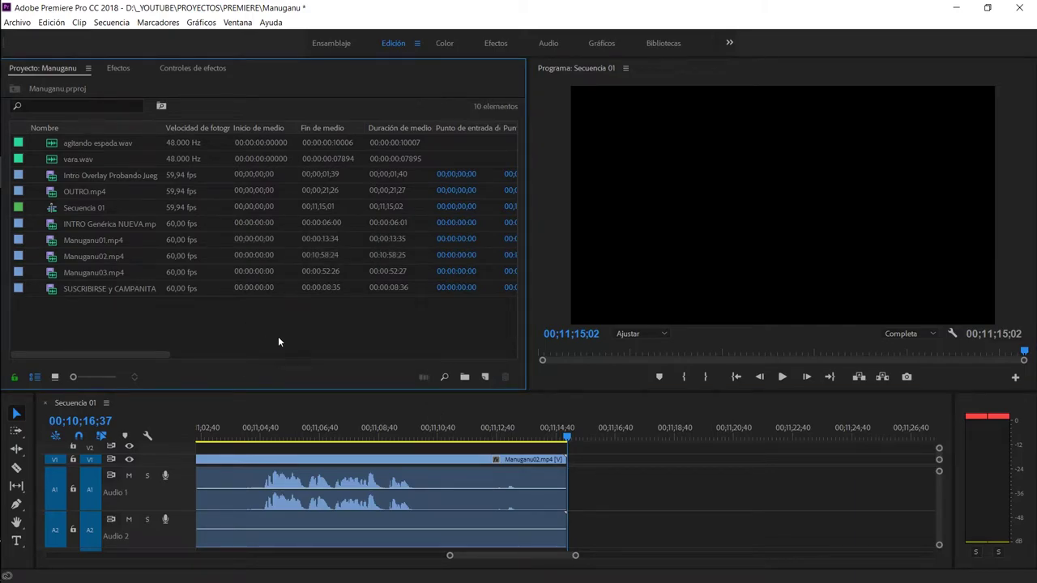
pyautogui.click(427, 413)
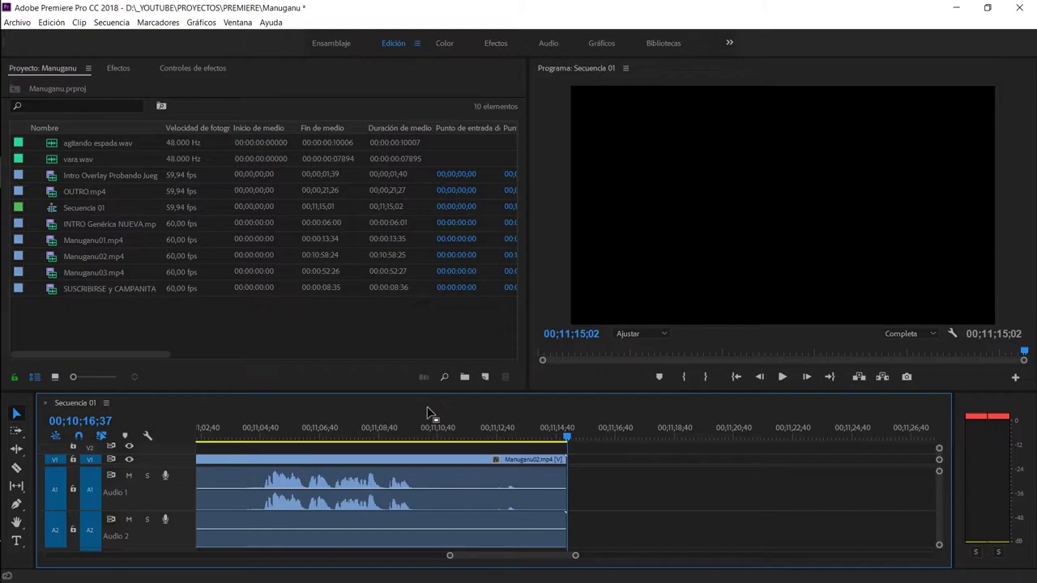
# Step through the sequence's edit points to check the join at 00;00;16;37.
pyautogui.press('Return')
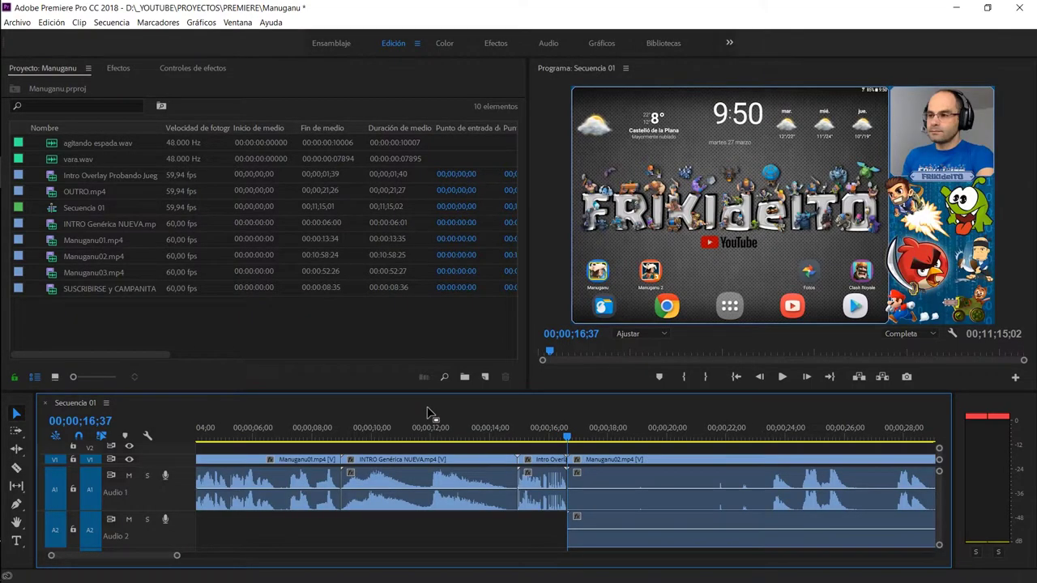
pyautogui.press('Up')
pyautogui.press('Up')
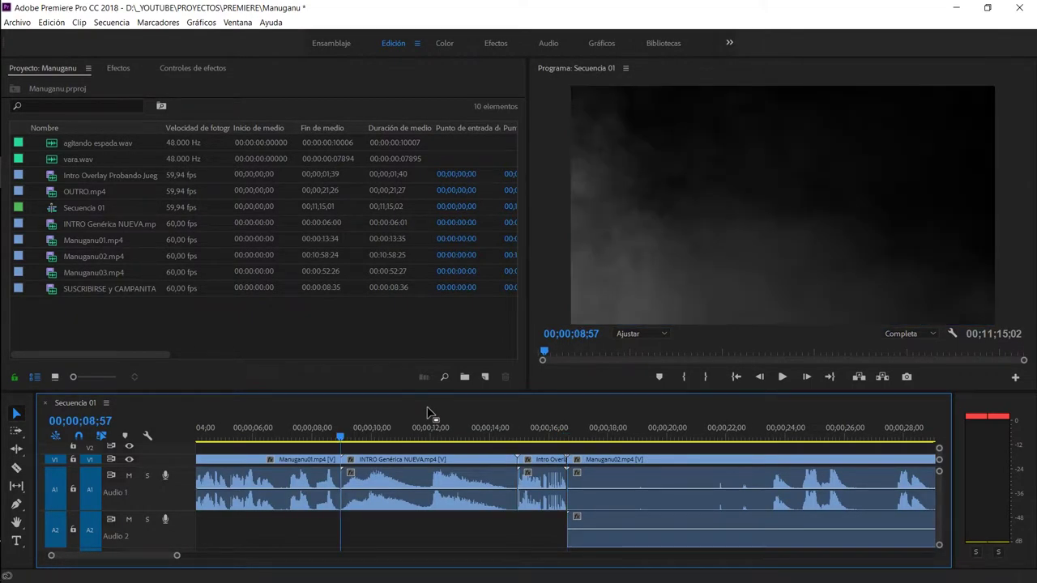
pyautogui.press('Down')
pyautogui.press('Down')
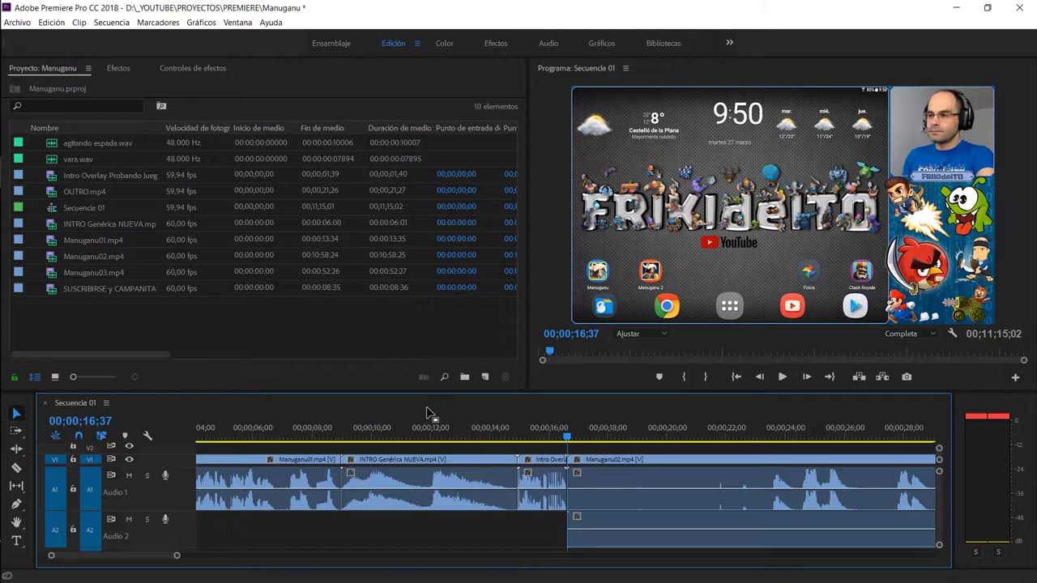
pyautogui.press('Down')
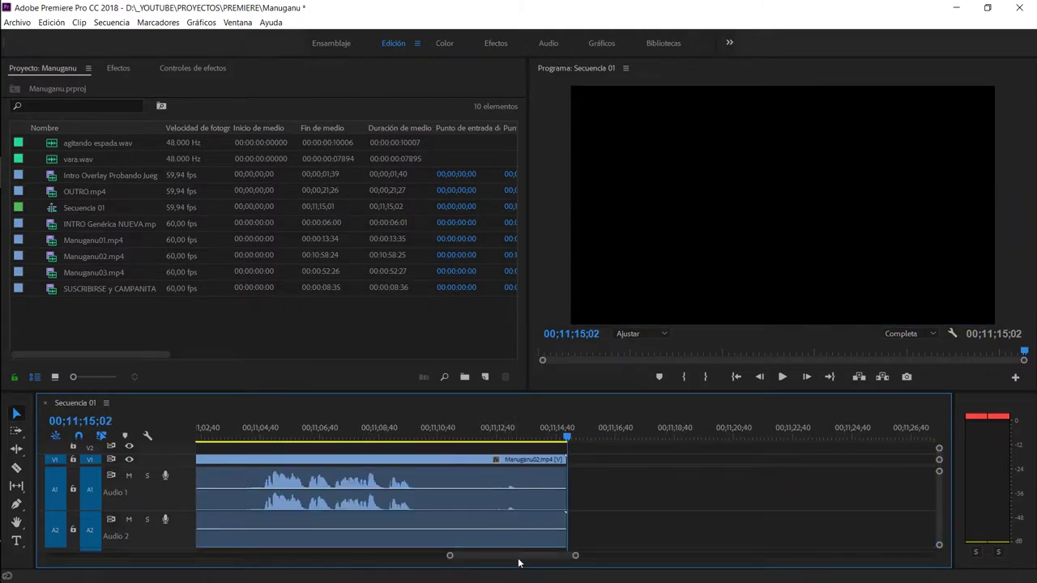
pyautogui.moveTo(518, 557)
pyautogui.mouseDown()
pyautogui.moveTo(269, 558)
pyautogui.moveTo(89, 575)
pyautogui.mouseUp()
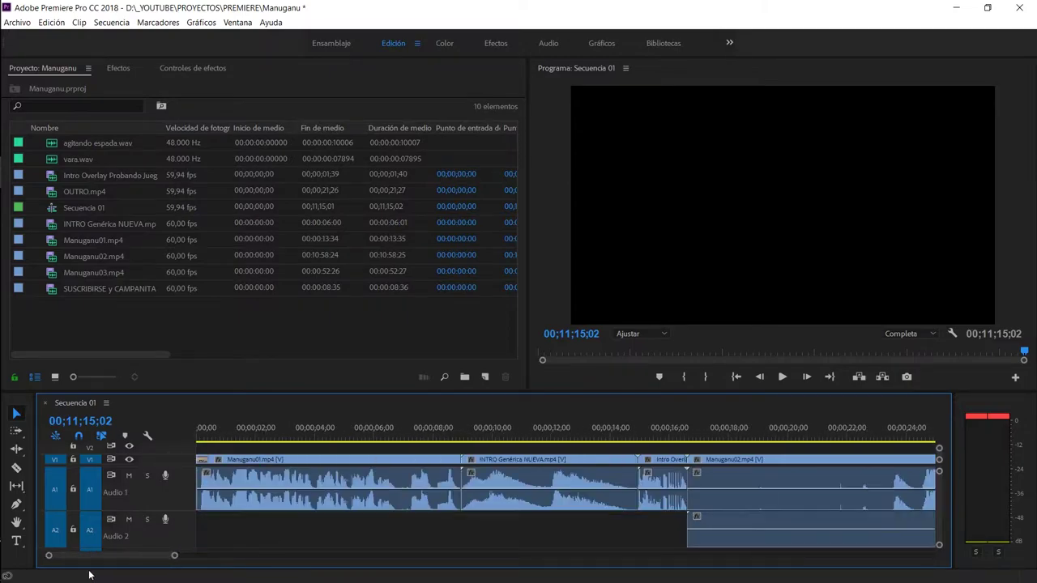
pyautogui.moveTo(688, 433); pyautogui.dragTo(685, 433)
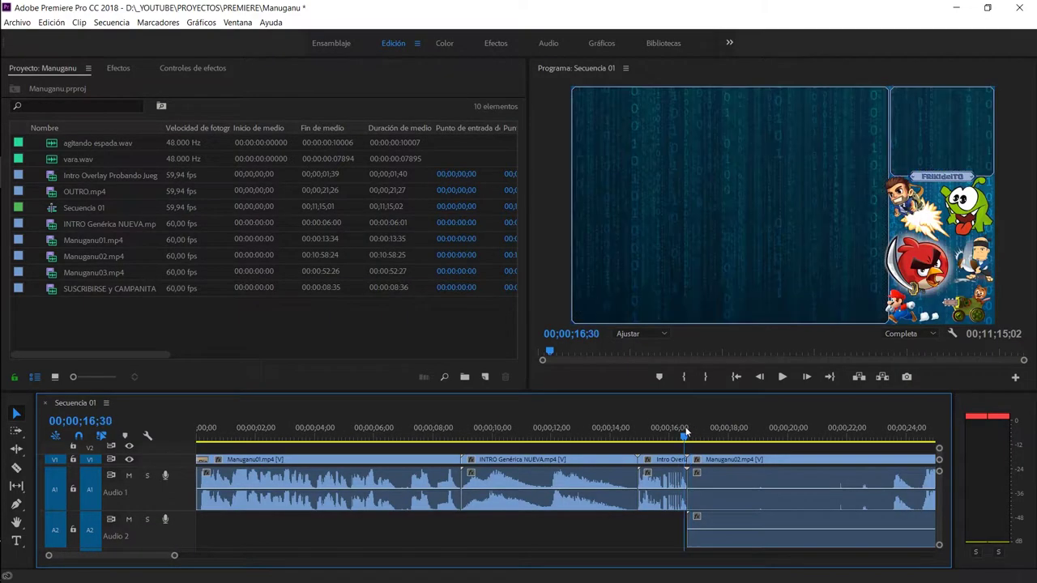
pyautogui.press('Down')
pyautogui.press('Down')
pyautogui.press('Up')
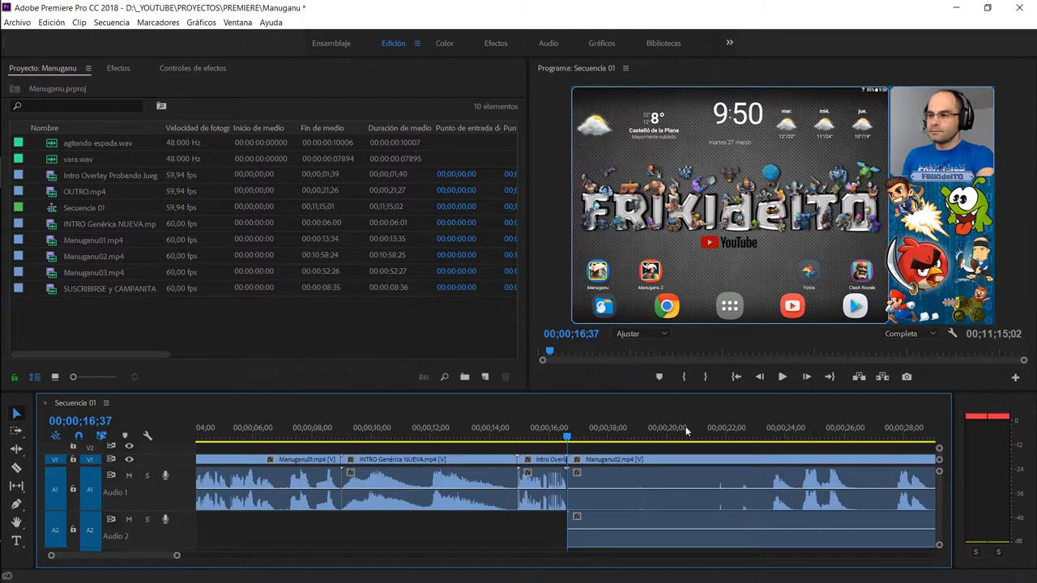
# Ripple-trim the start of Manuganu02.mp4 up to 00;00;24;31.
pyautogui.click(583, 437)
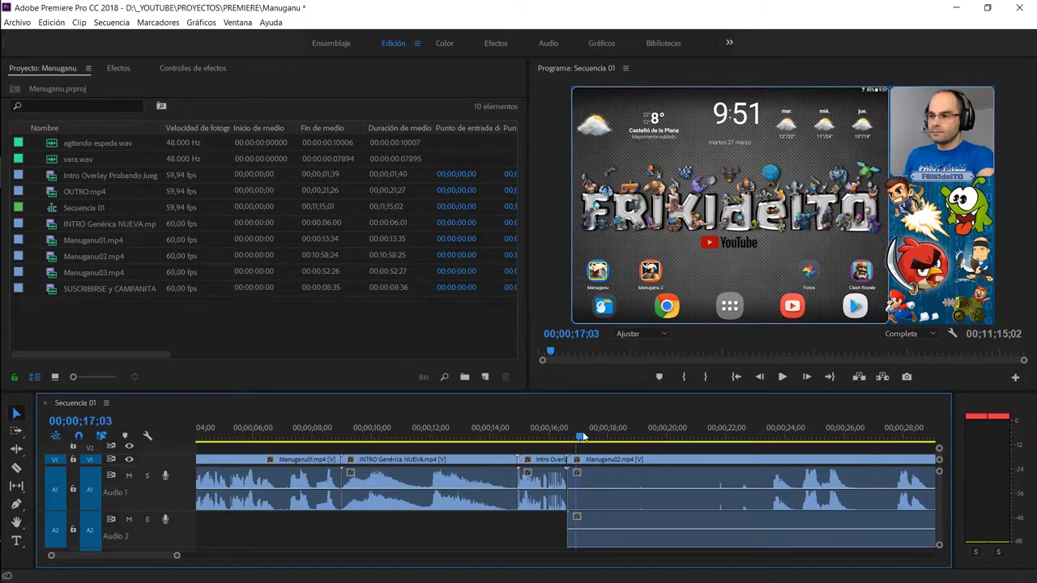
pyautogui.moveTo(583, 437)
pyautogui.mouseDown()
pyautogui.moveTo(791, 432)
pyautogui.moveTo(775, 432)
pyautogui.mouseUp()
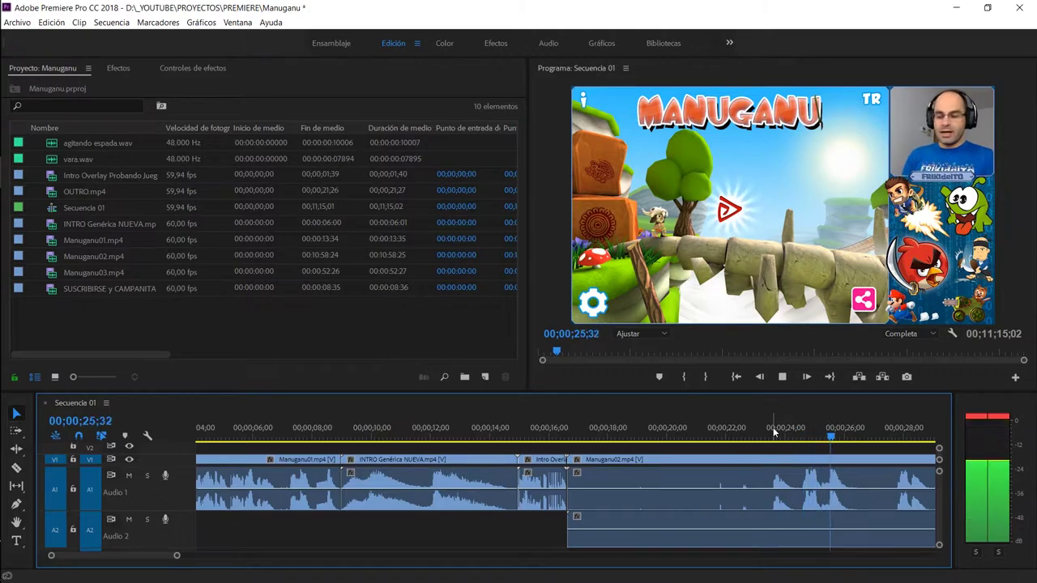
pyautogui.moveTo(796, 435); pyautogui.dragTo(803, 435)
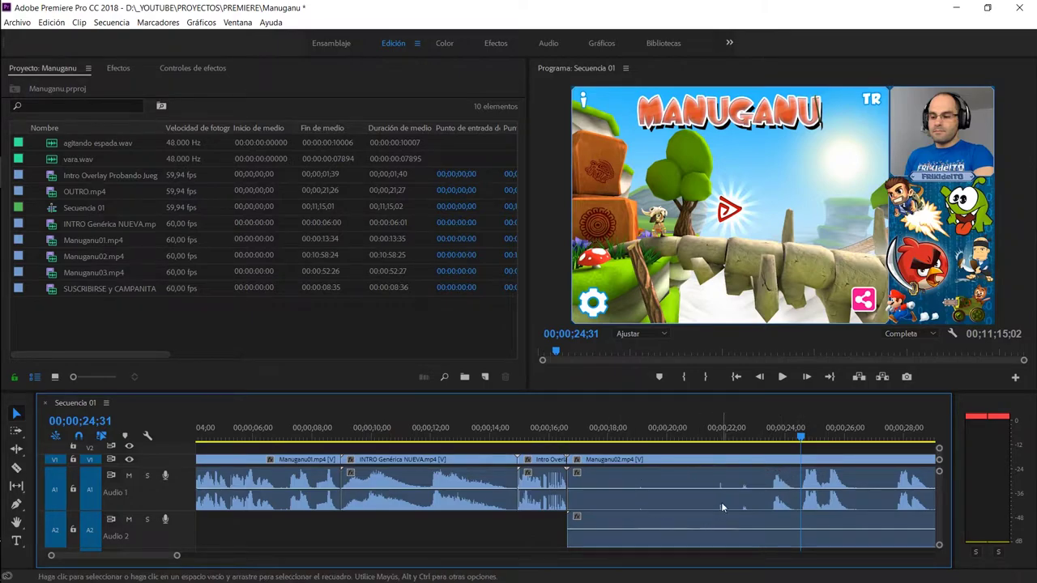
pyautogui.press('q')
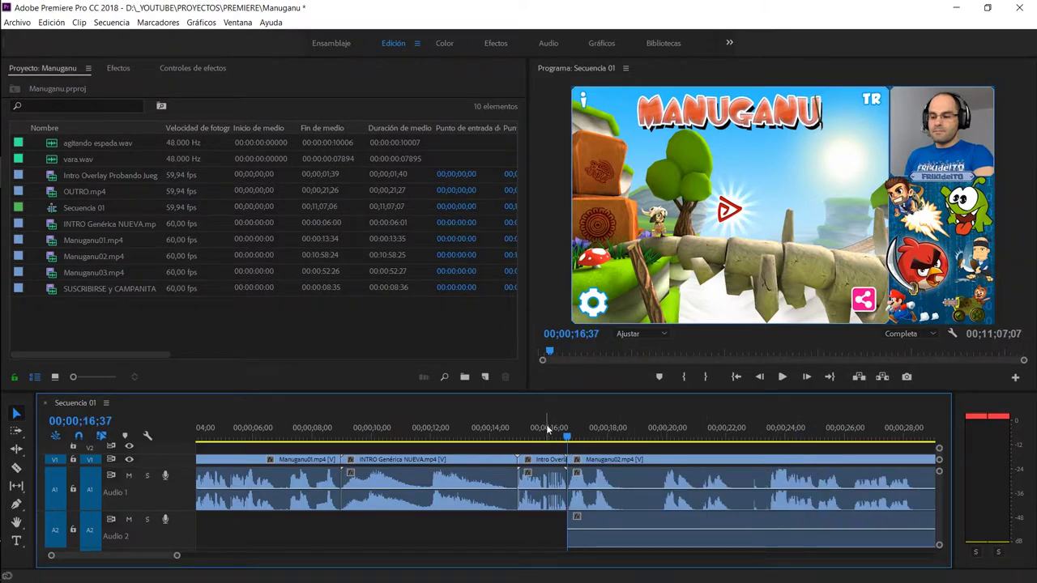
# Play back the trimmed join and park the playhead at 00;00;18;24.
pyautogui.click(547, 430)
pyautogui.press('space')
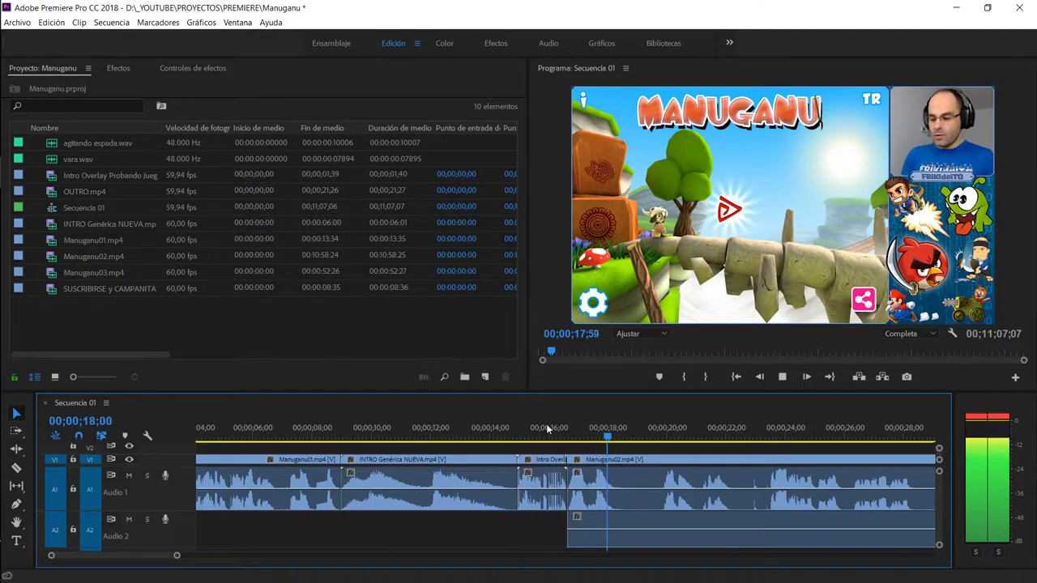
pyautogui.press('space')
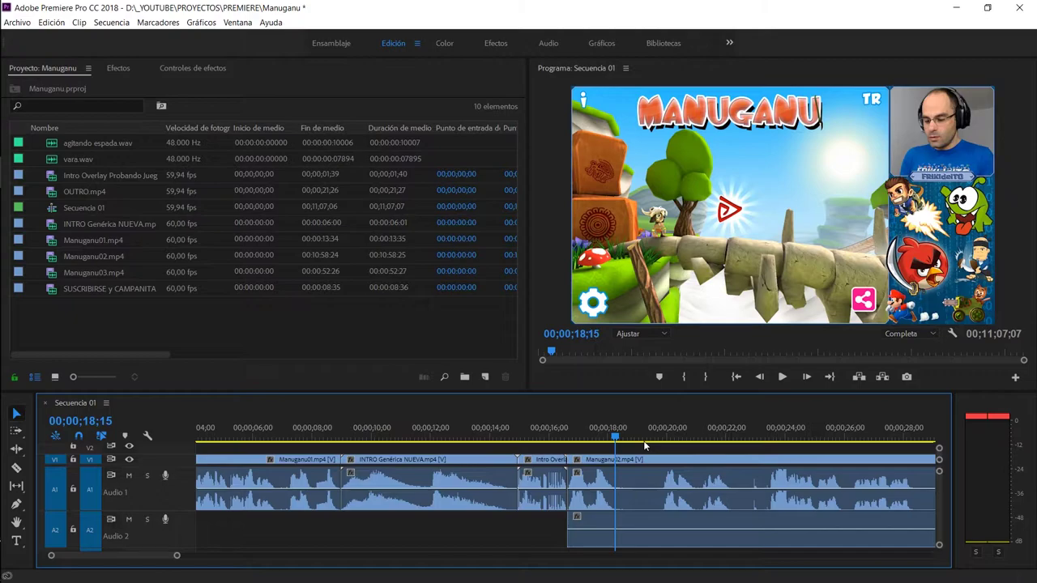
pyautogui.click(598, 429)
pyautogui.press('space')
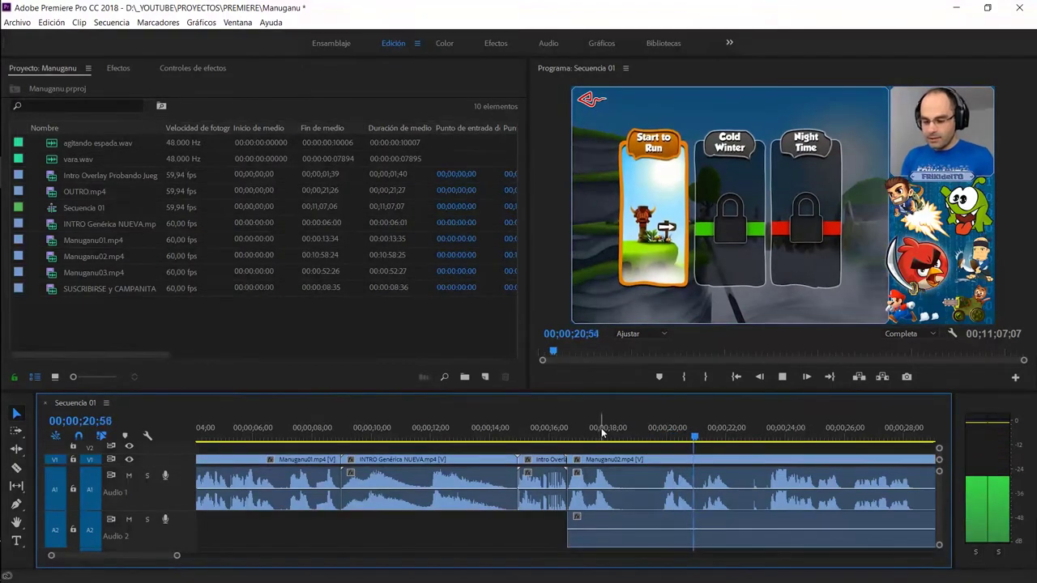
pyautogui.click(615, 435)
pyautogui.click(620, 435)
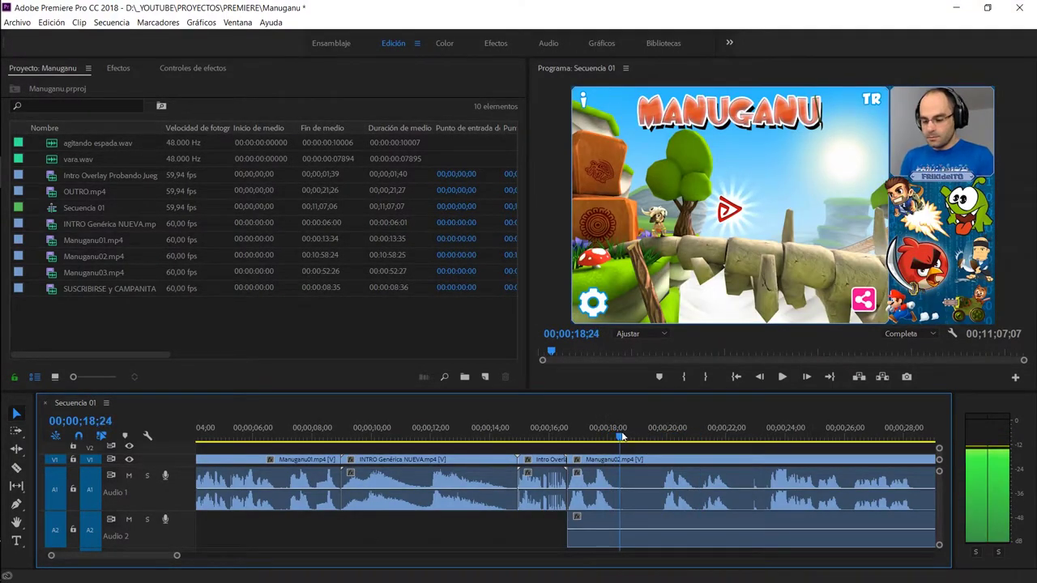
pyautogui.moveTo(647, 491)
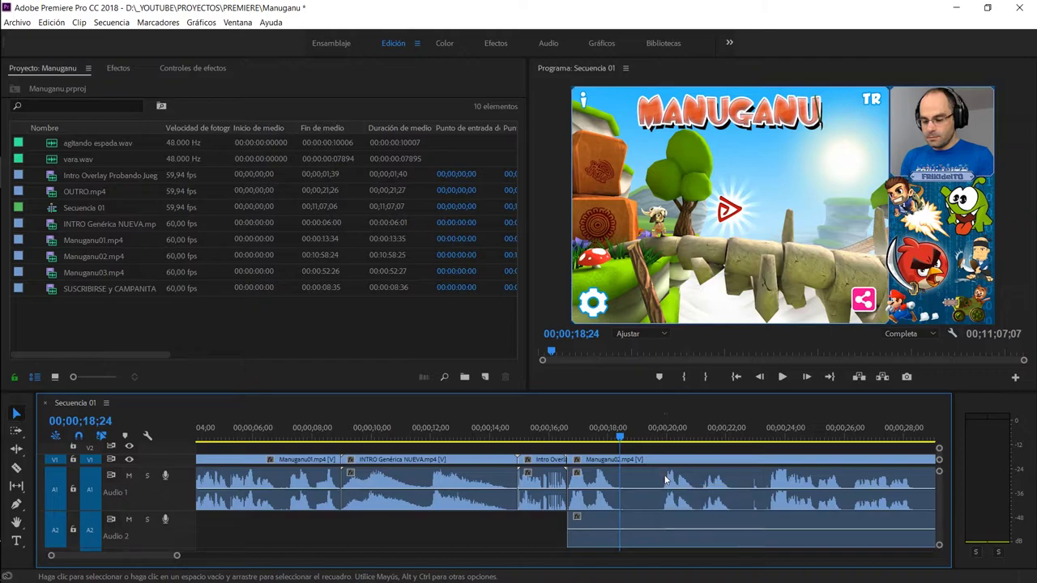
# Razor-split the gameplay clip at 00;00;18;24.
pyautogui.press('c')
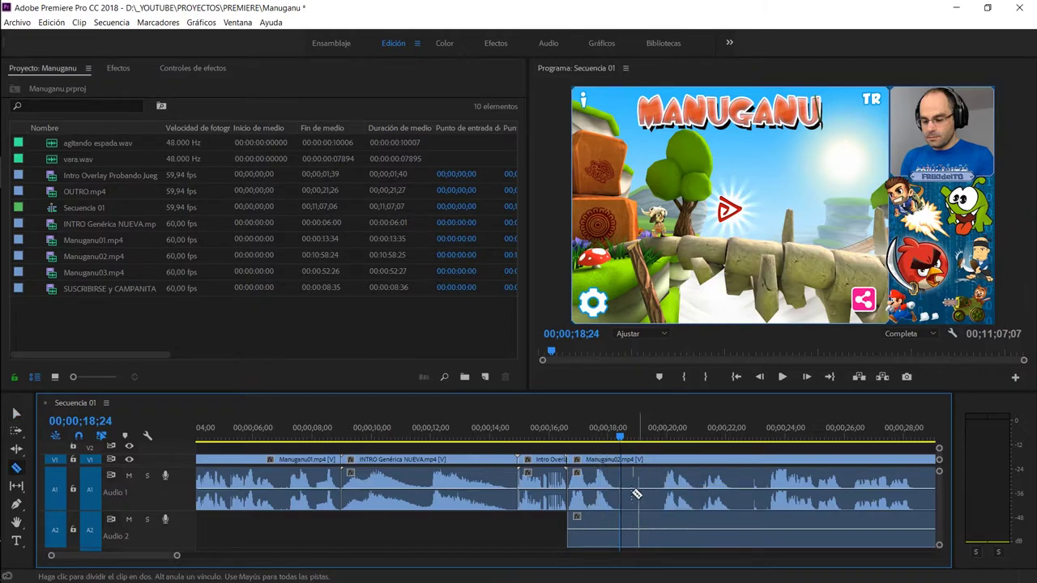
pyautogui.click(620, 468)
pyautogui.moveTo(635, 435); pyautogui.dragTo(644, 435)
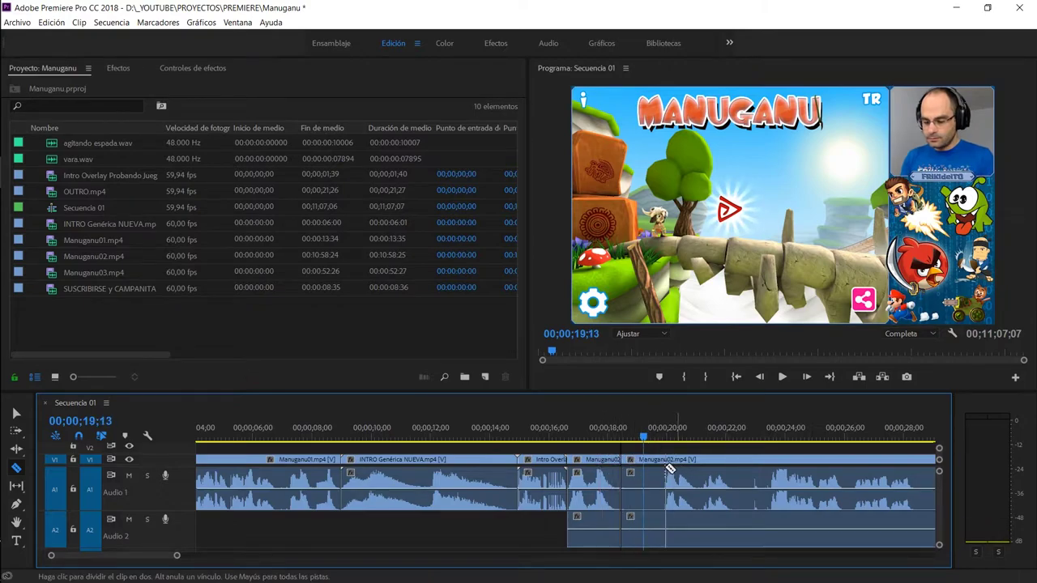
pyautogui.moveTo(646, 435)
pyautogui.mouseDown()
pyautogui.moveTo(665, 438)
pyautogui.moveTo(656, 438)
pyautogui.mouseUp()
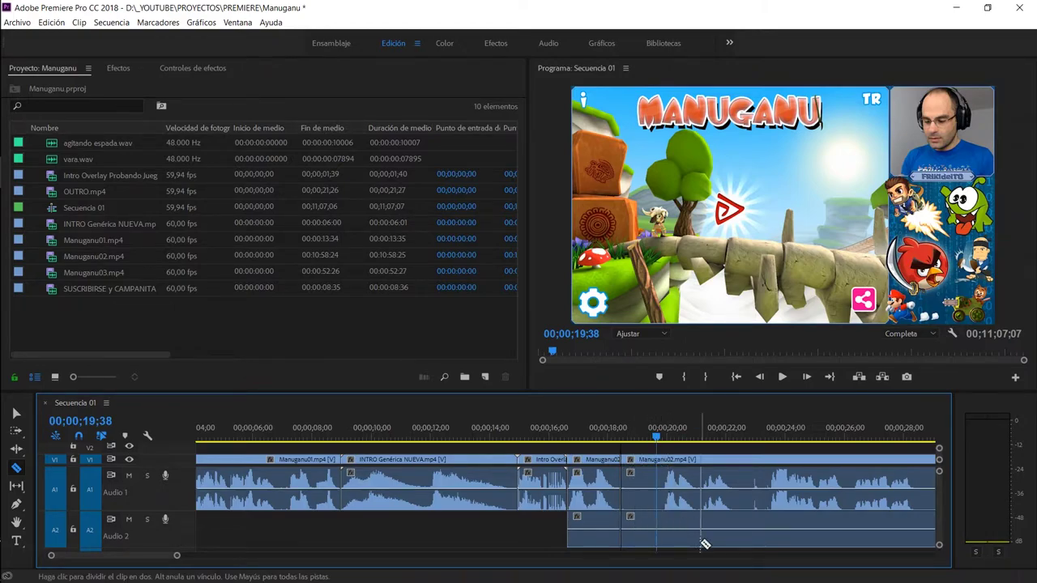
# Split the clips again at 00;00;21;05, review the cut, and return to the Selection tool.
pyautogui.press('j')
pyautogui.click(592, 435)
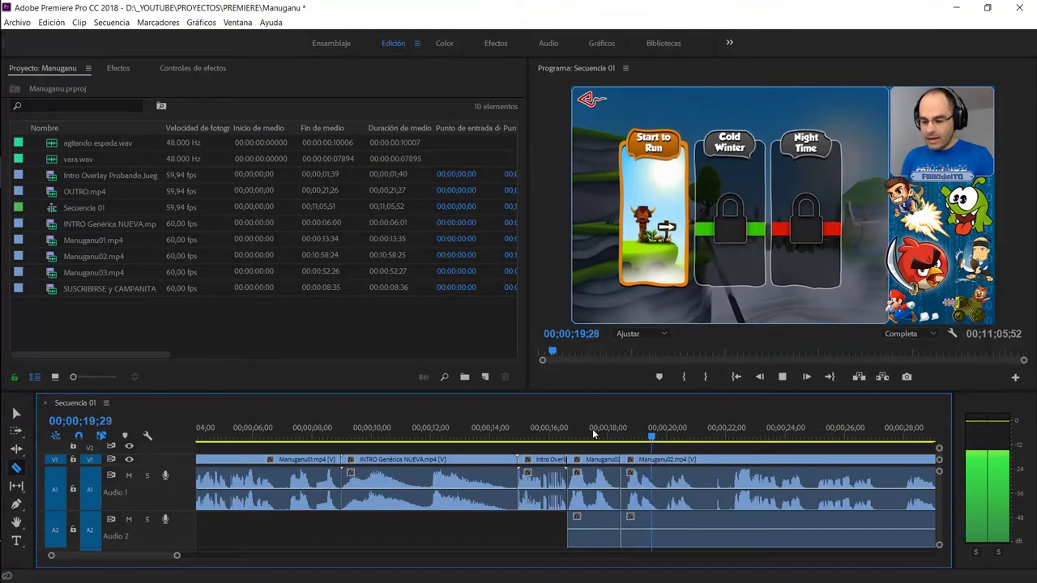
pyautogui.press('k')
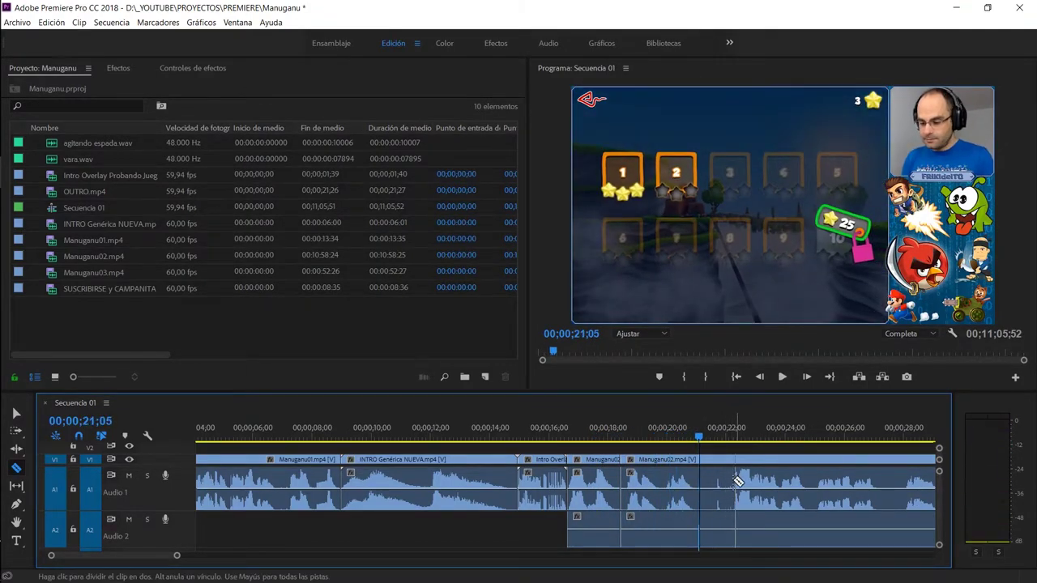
pyautogui.click(702, 461)
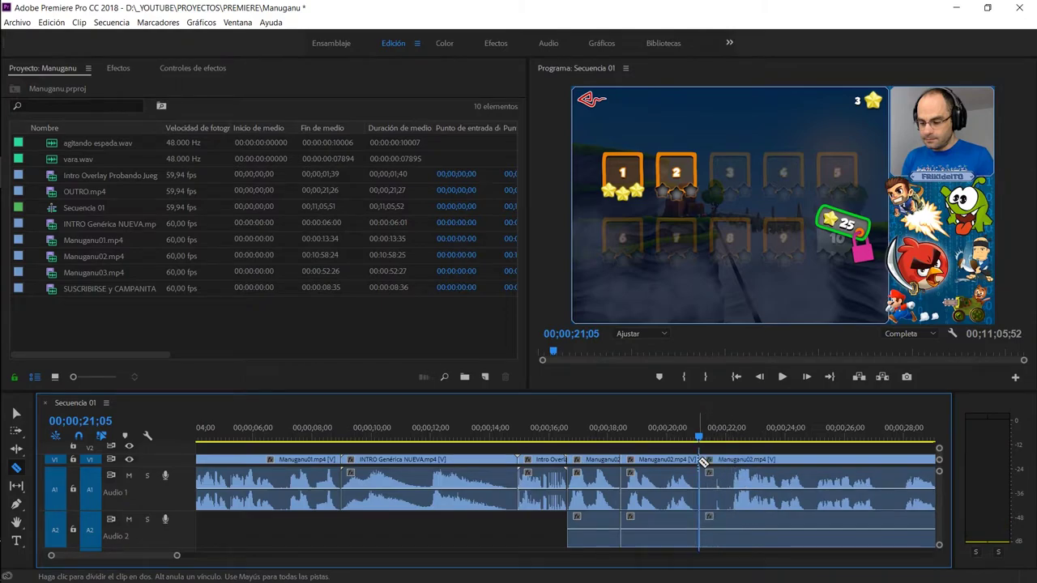
pyautogui.moveTo(700, 439); pyautogui.dragTo(730, 440)
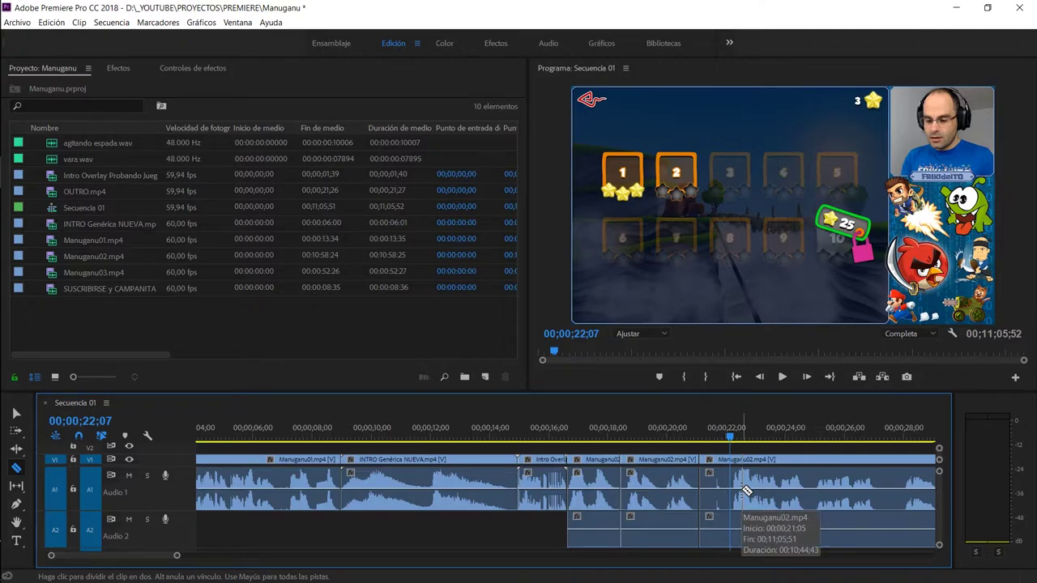
pyautogui.click(672, 438)
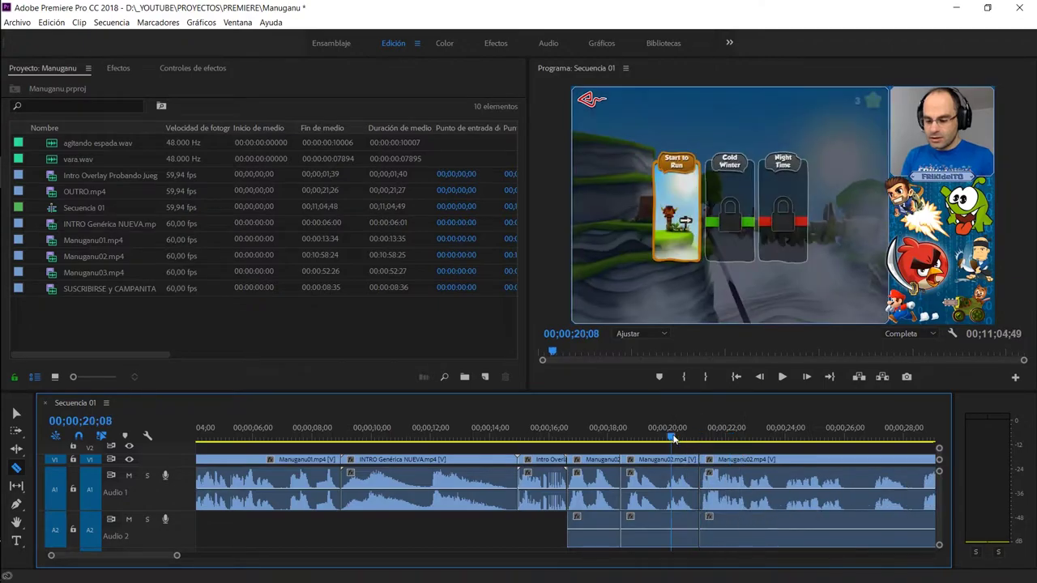
pyautogui.press('space')
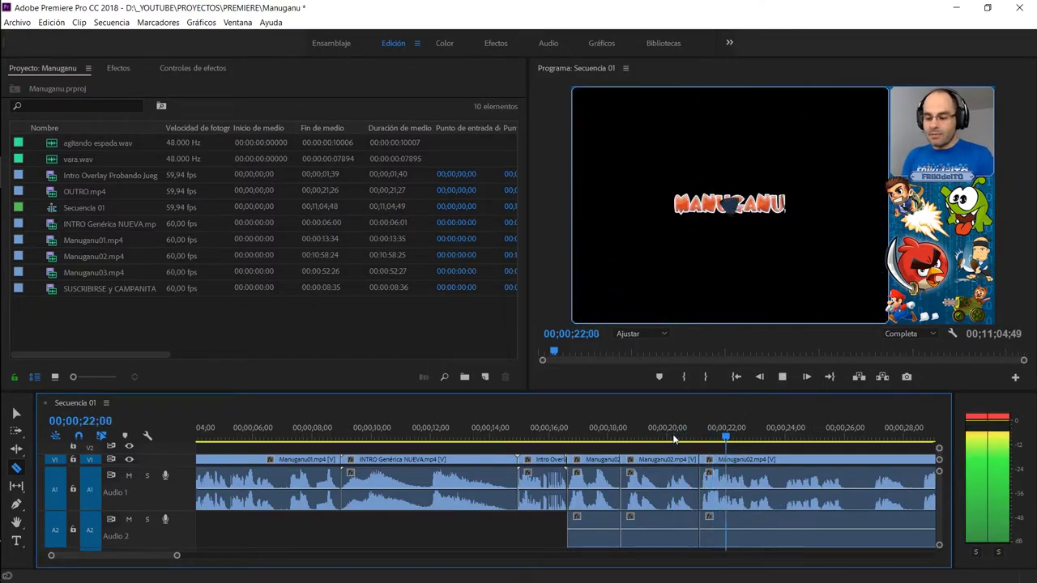
pyautogui.press('space')
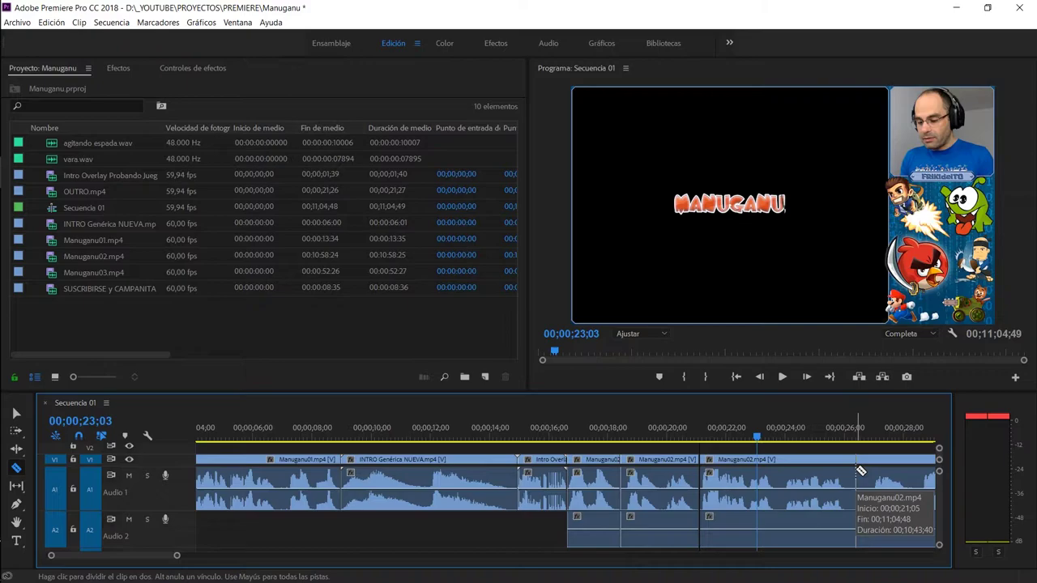
pyautogui.press('v')
pyautogui.click(931, 427)
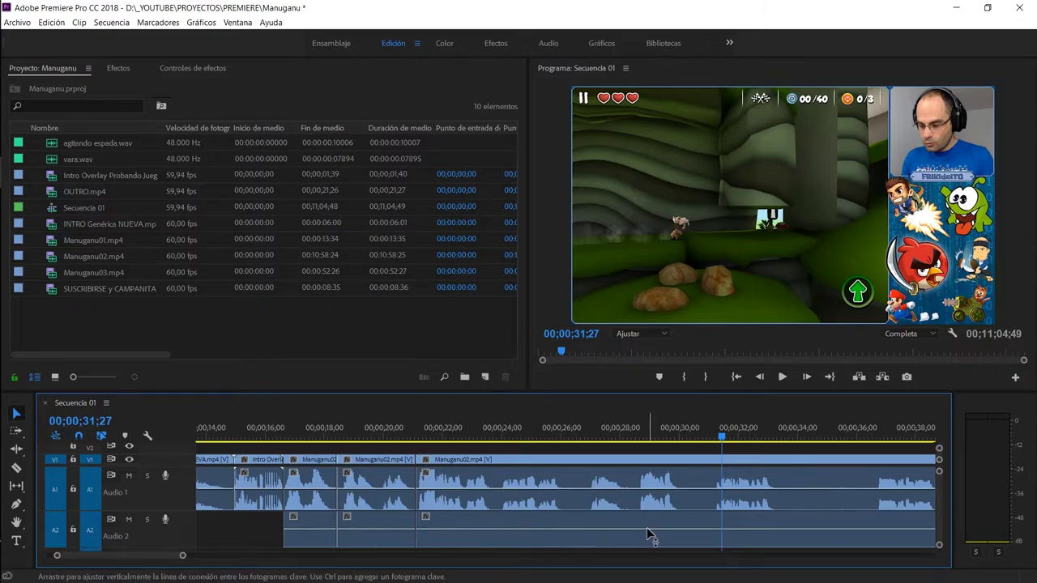
# Normalize the Audio 2 Manuganu02 clip's peak to 0 dB (+51.4 dB gain) and listen back.
pyautogui.click(532, 430)
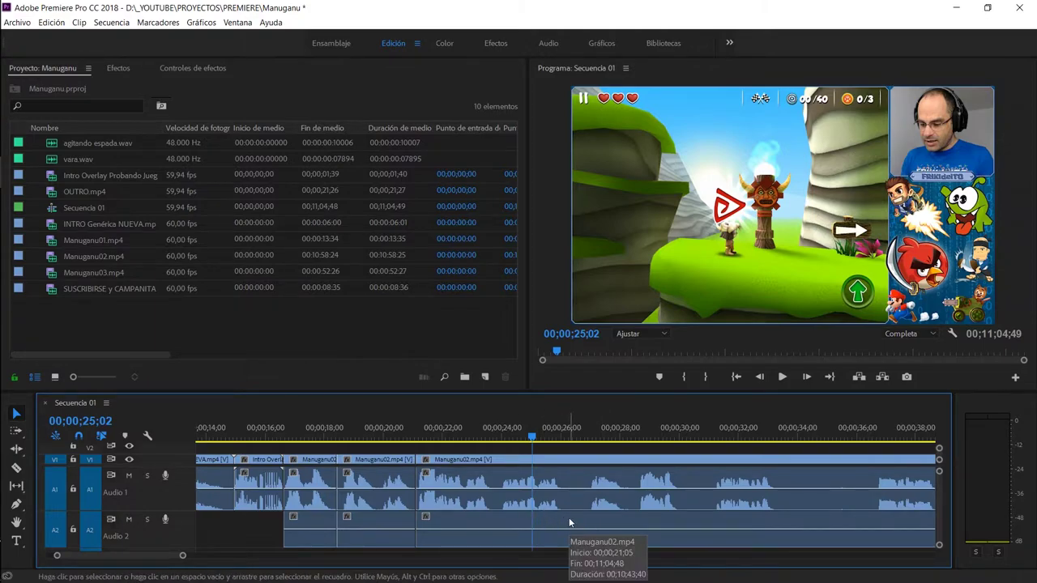
pyautogui.click(501, 526)
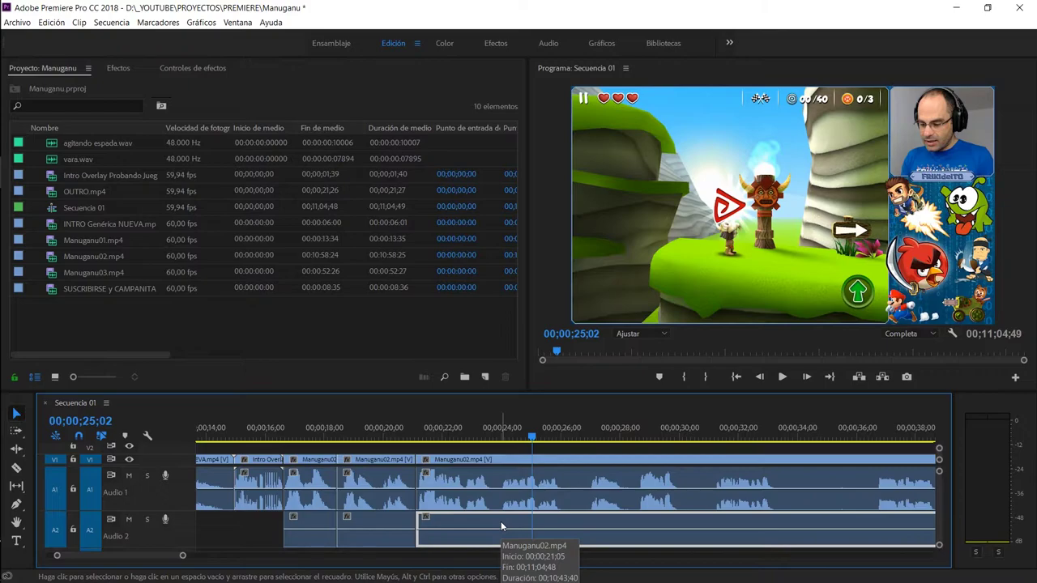
pyautogui.rightClick(501, 527)
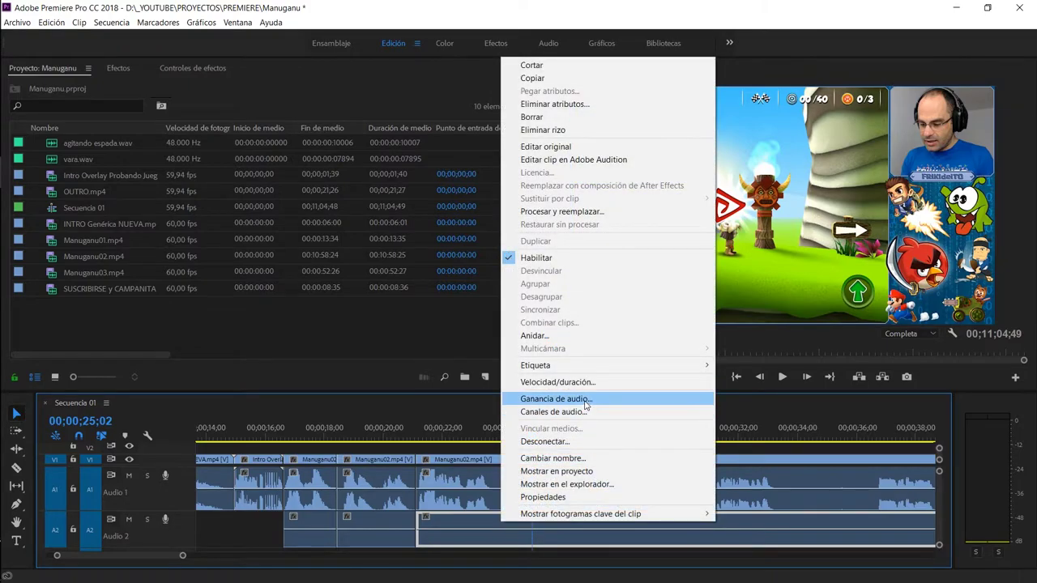
pyautogui.click(584, 400)
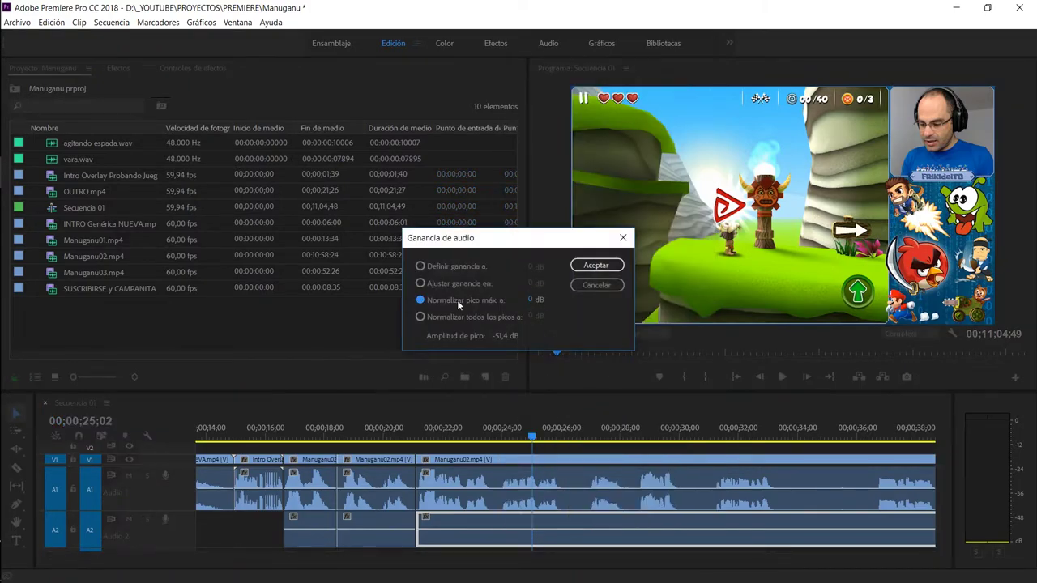
pyautogui.click(596, 268)
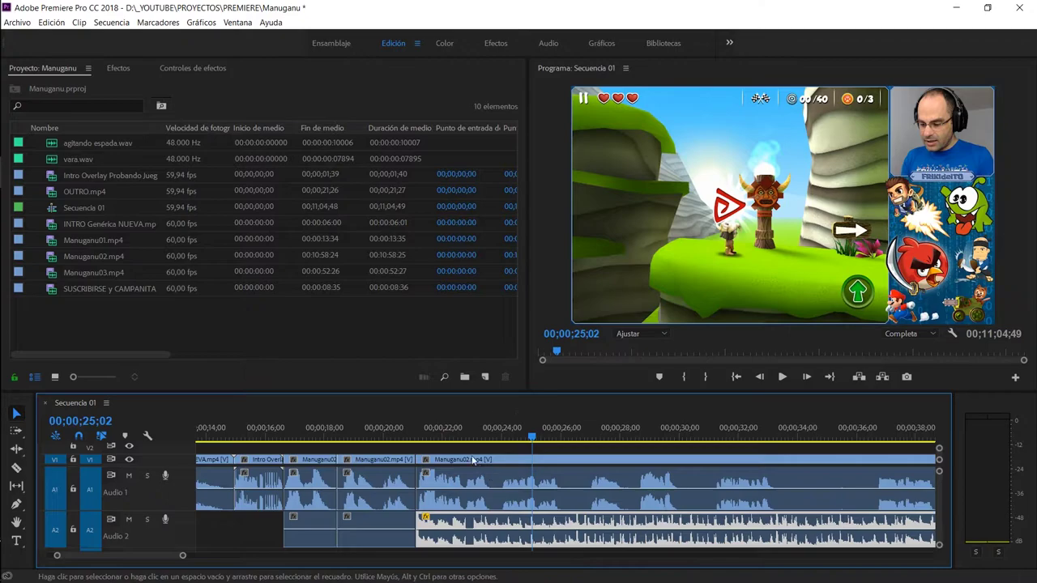
pyautogui.click(449, 437)
pyautogui.press('space')
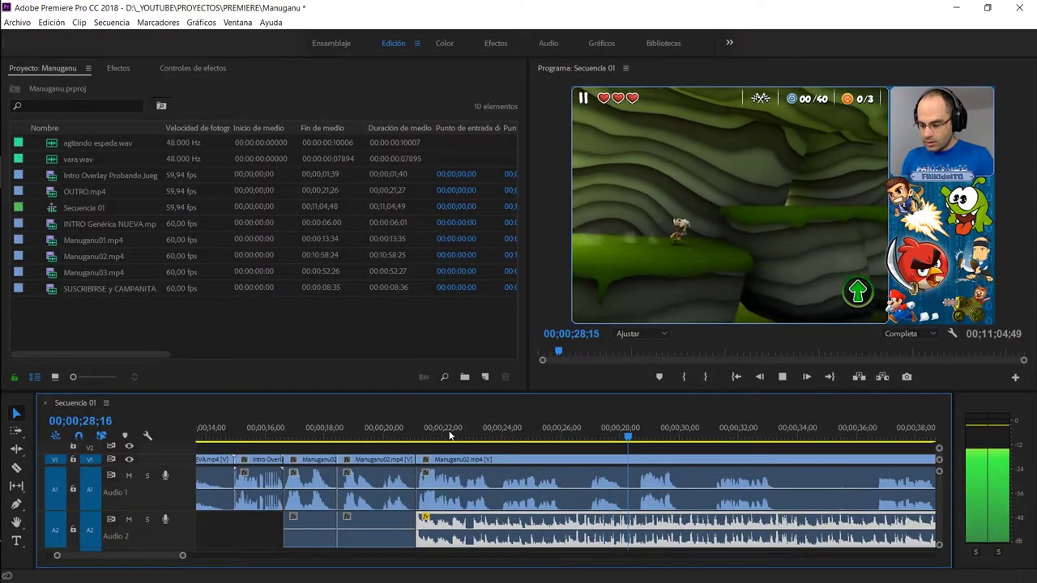
pyautogui.press('space')
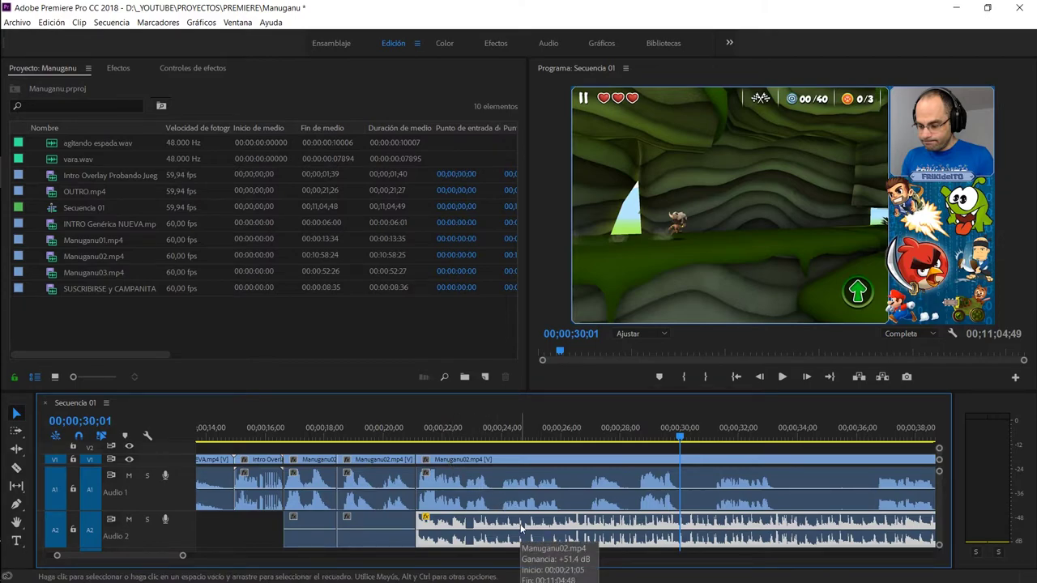
# Re-normalize the Audio 2 clip's peak to -20 dB and play it back.
pyautogui.rightClick(522, 527)
pyautogui.click(591, 402)
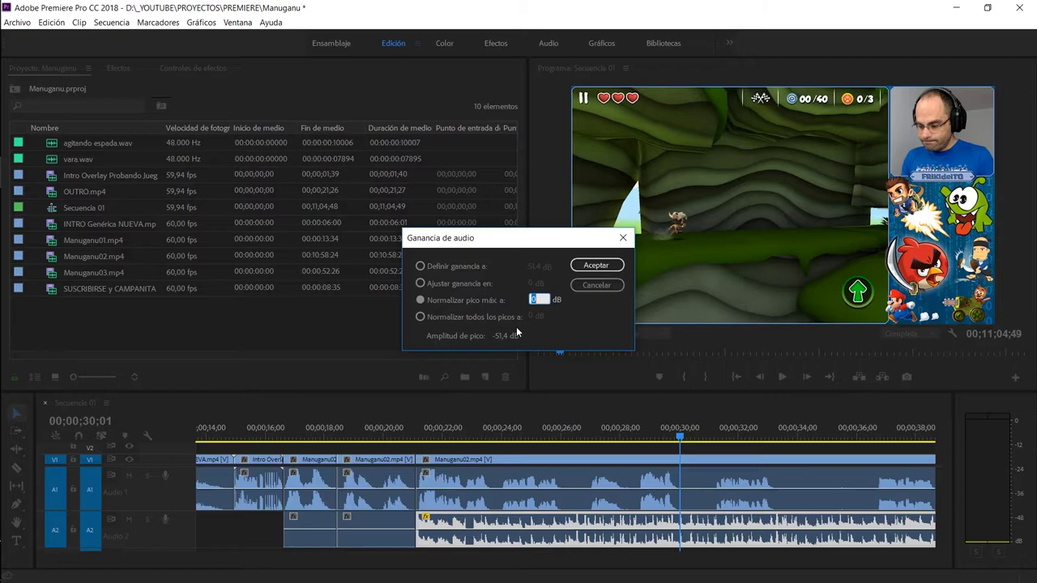
pyautogui.write('-20')
pyautogui.click(592, 266)
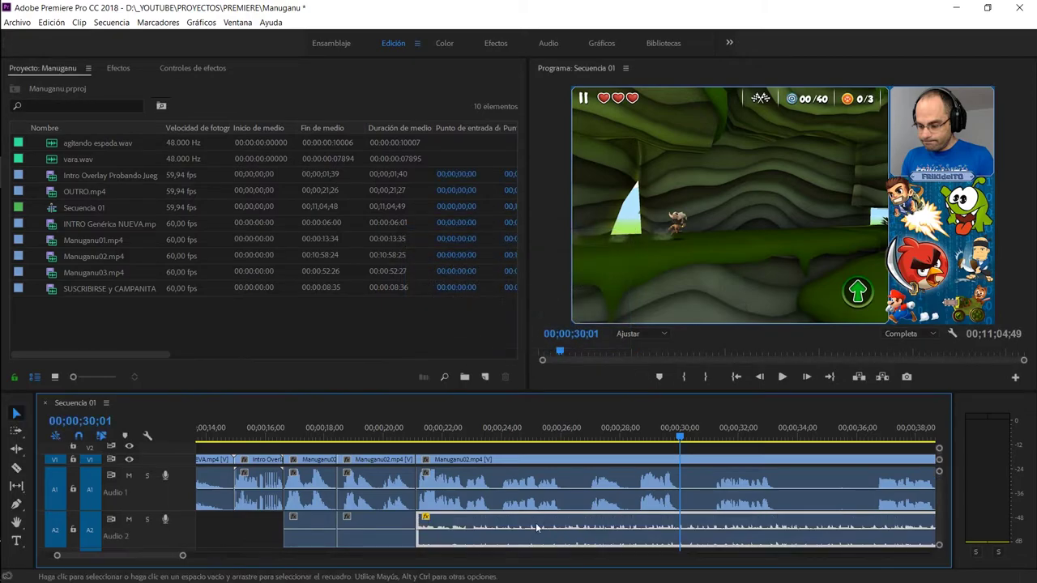
pyautogui.click(437, 428)
pyautogui.press('space')
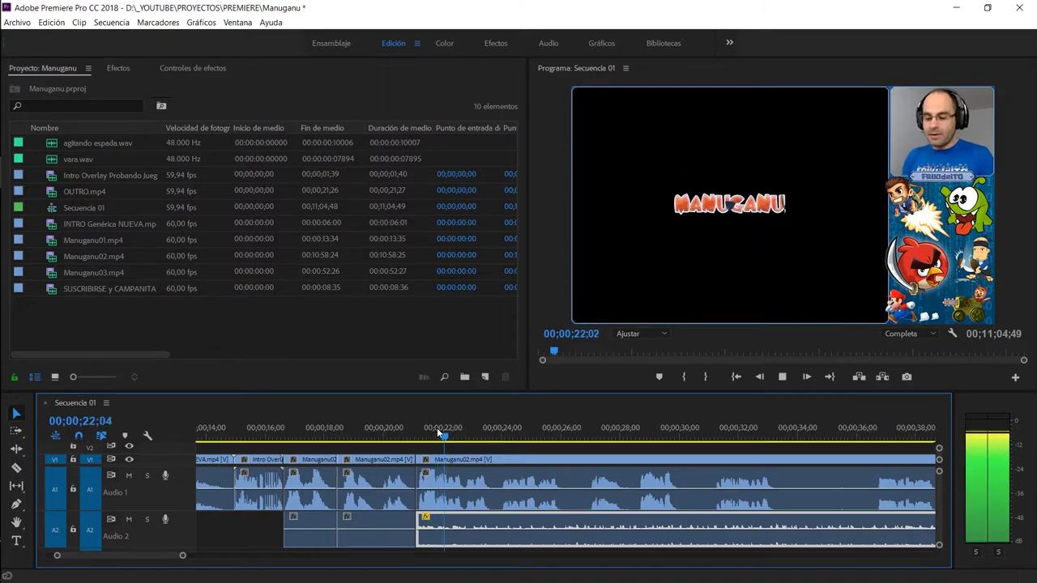
pyautogui.press('XF86AudioRaiseVolume')
pyautogui.press('XF86AudioRaiseVolume')
pyautogui.press('XF86AudioRaiseVolume')
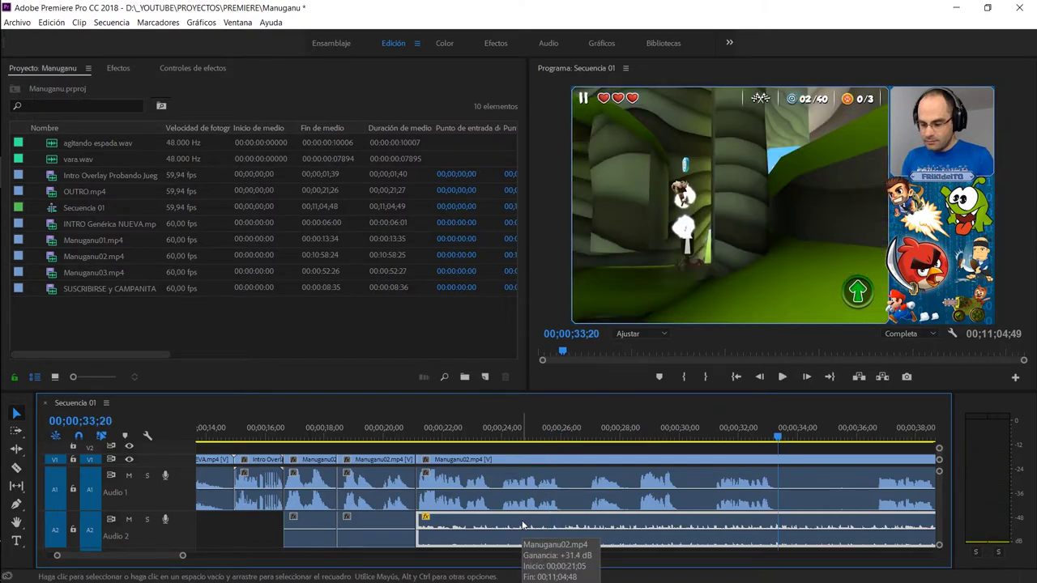
# Normalize the Audio 2 clip's peak again to -10 dB and compare the levels.
pyautogui.rightClick(522, 525)
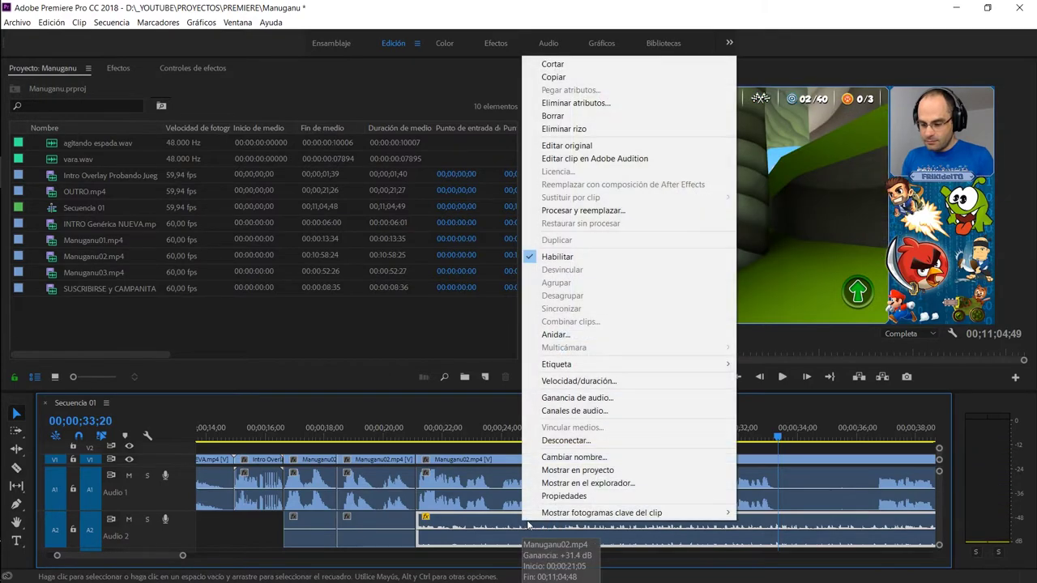
pyautogui.click(616, 405)
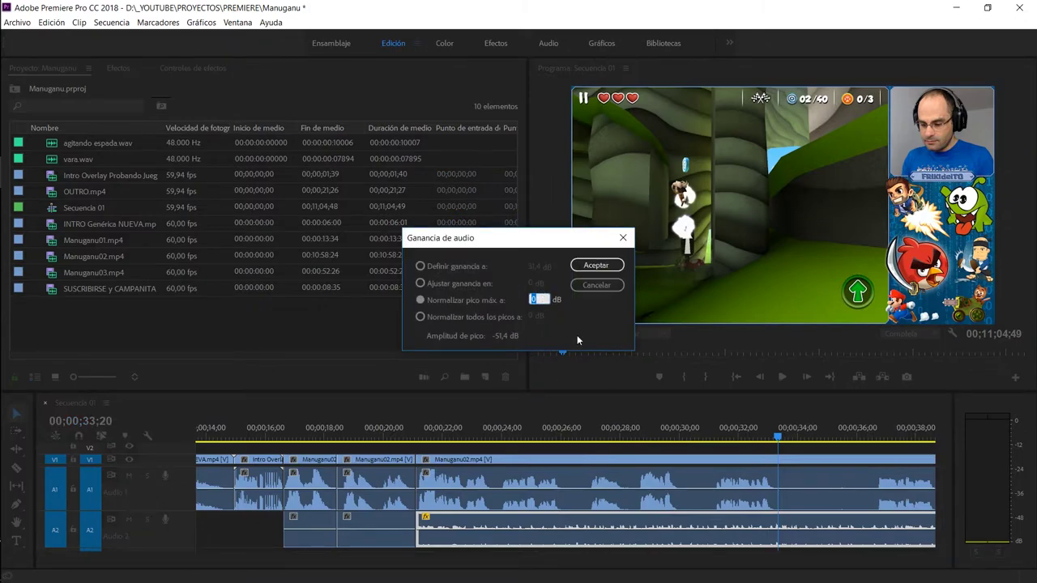
pyautogui.write('1')
pyautogui.click(596, 265)
pyautogui.click(463, 426)
pyautogui.press('space')
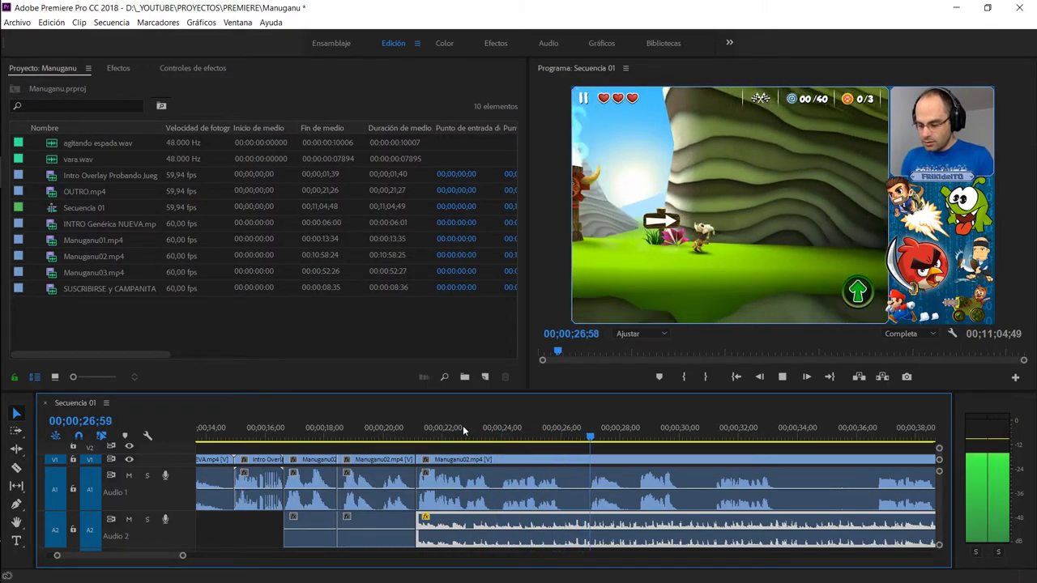
# Zoom the timeline to view the first minute of the gameplay footage.
pyautogui.press('space')
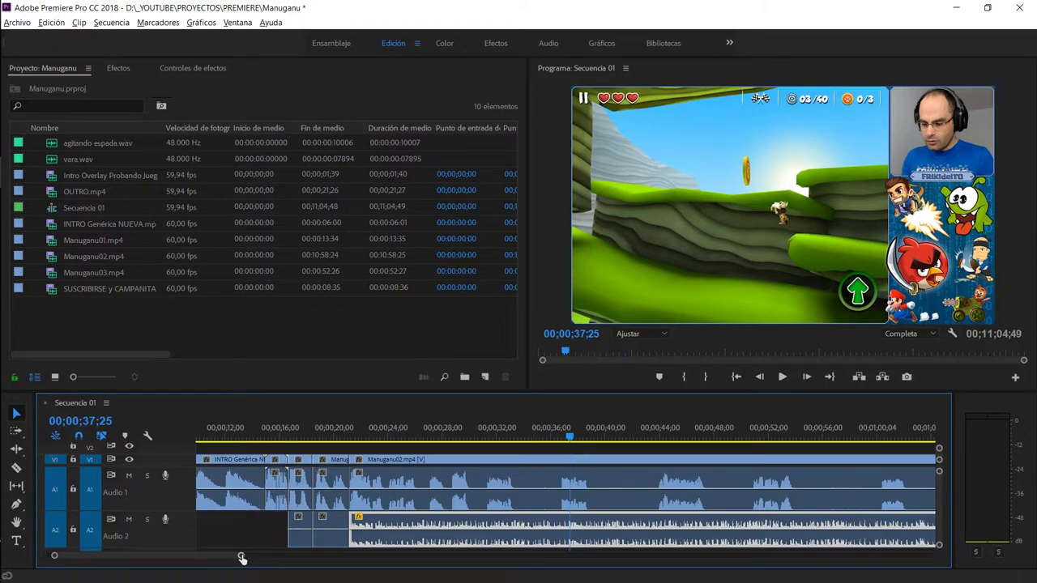
pyautogui.moveTo(241, 558); pyautogui.dragTo(184, 556)
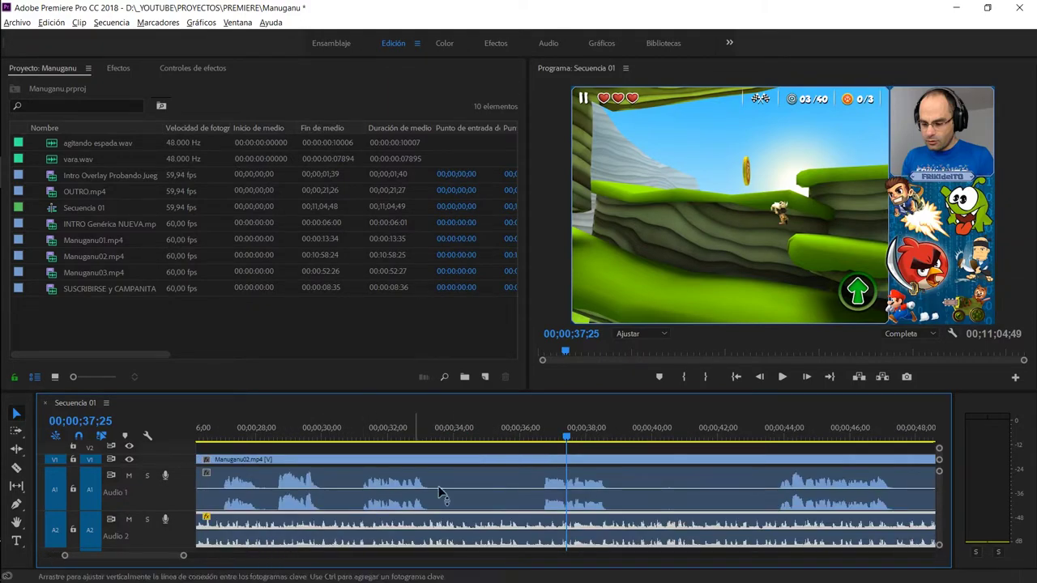
pyautogui.press('=')
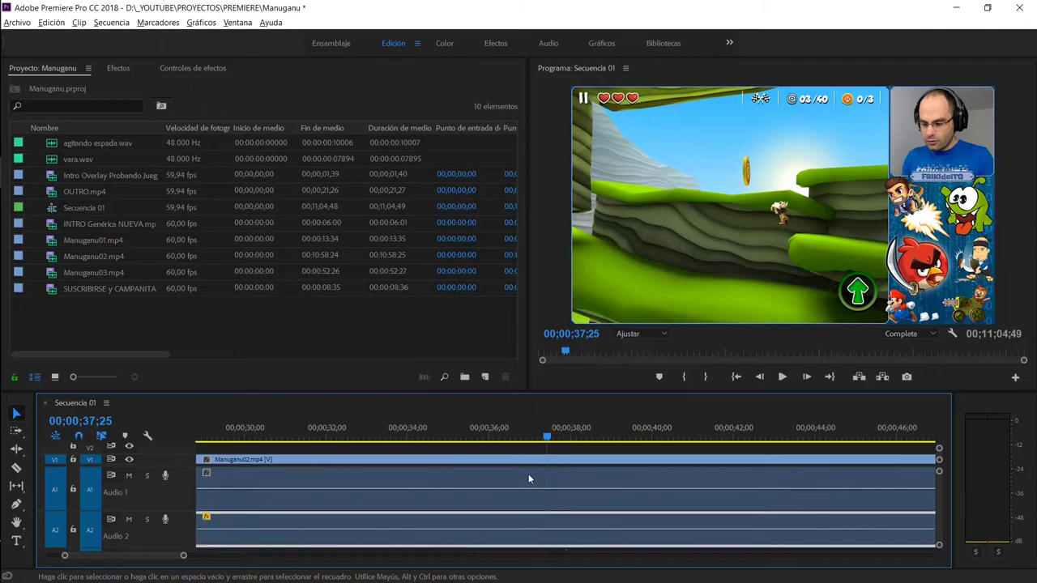
pyautogui.press('-')
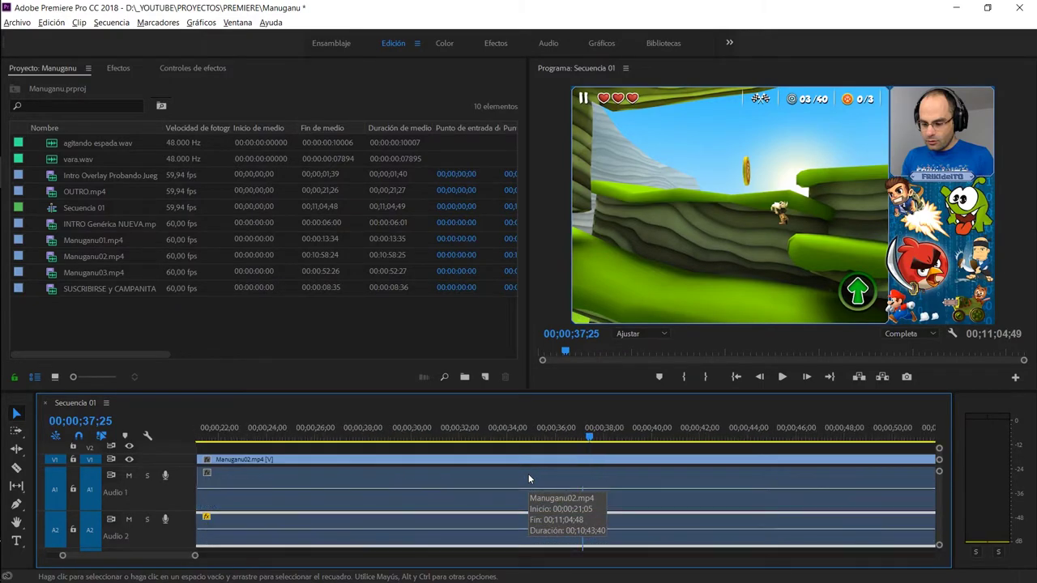
pyautogui.press('-')
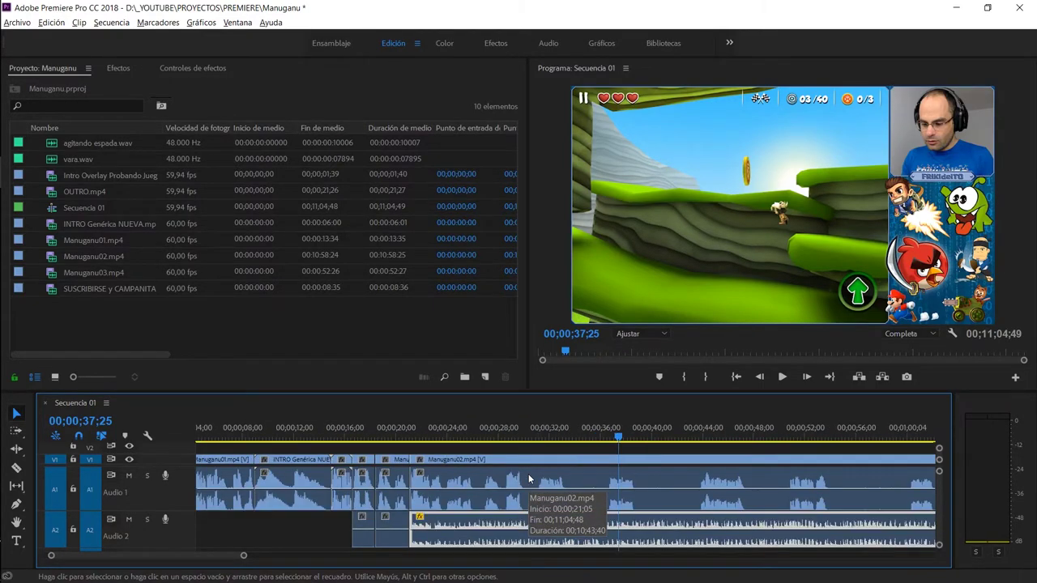
pyautogui.press('=')
pyautogui.press('=')
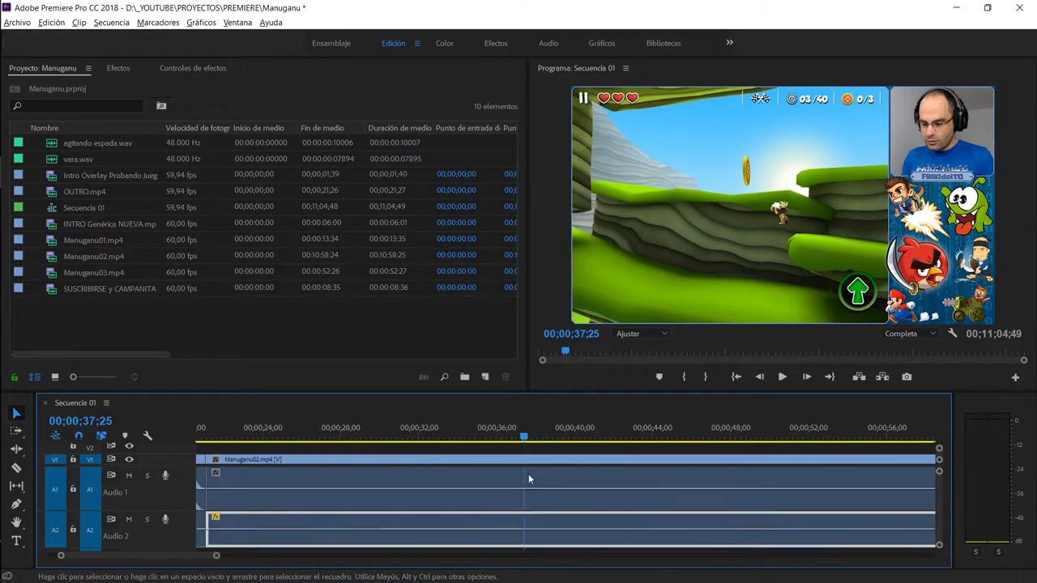
pyautogui.press('=')
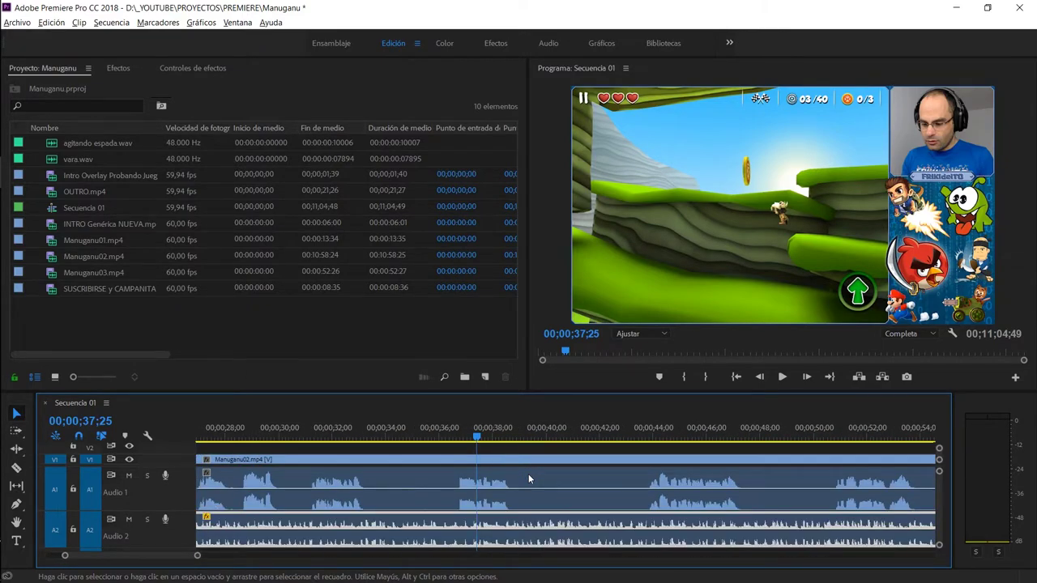
pyautogui.press('-')
pyautogui.press('space')
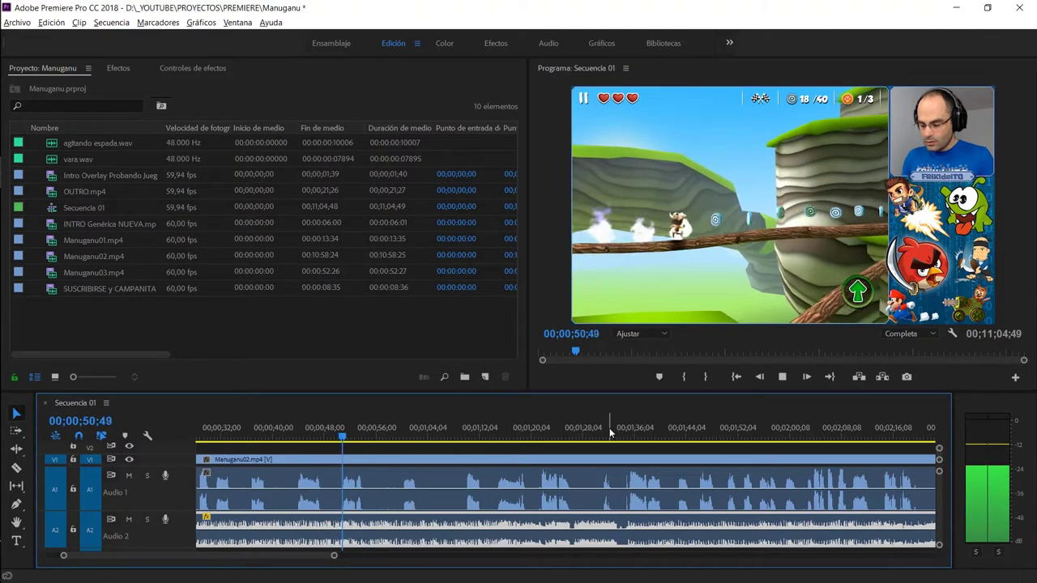
# Play until the ad appears, then settle the playhead on the level-complete screen at 01;26;13.
pyautogui.click(563, 432)
pyautogui.press('space')
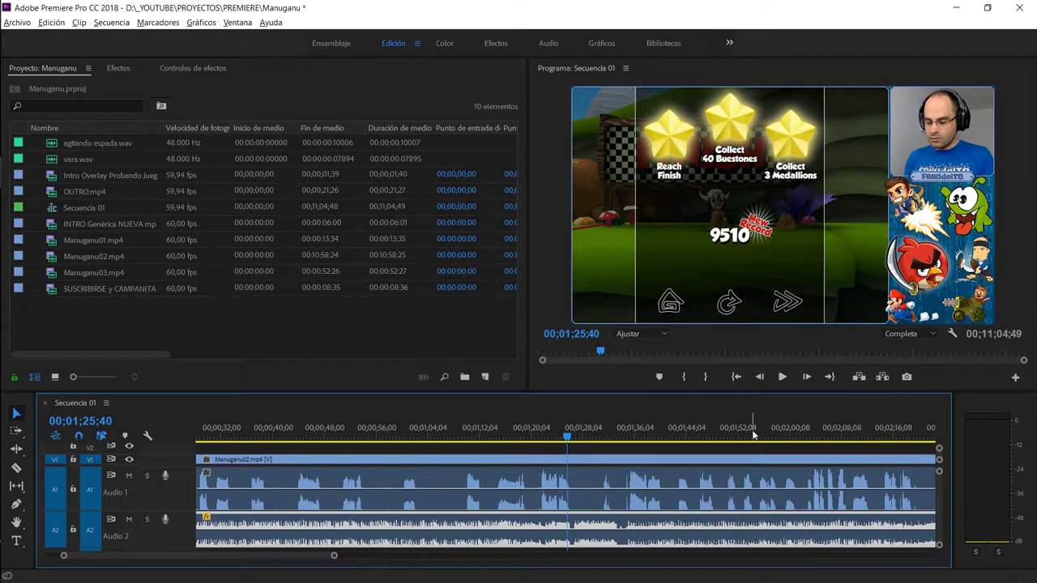
pyautogui.press('space')
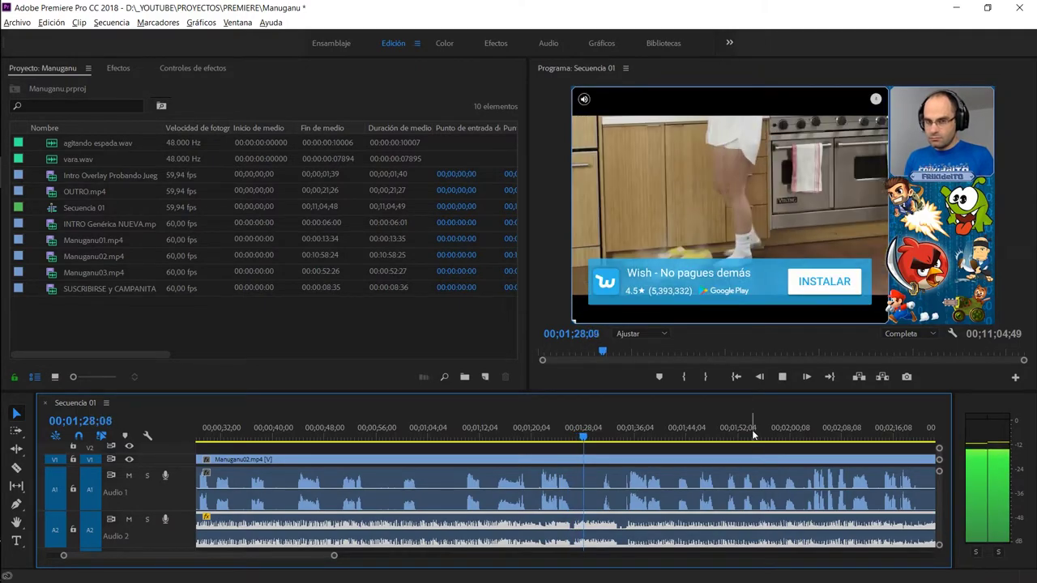
pyautogui.press('space')
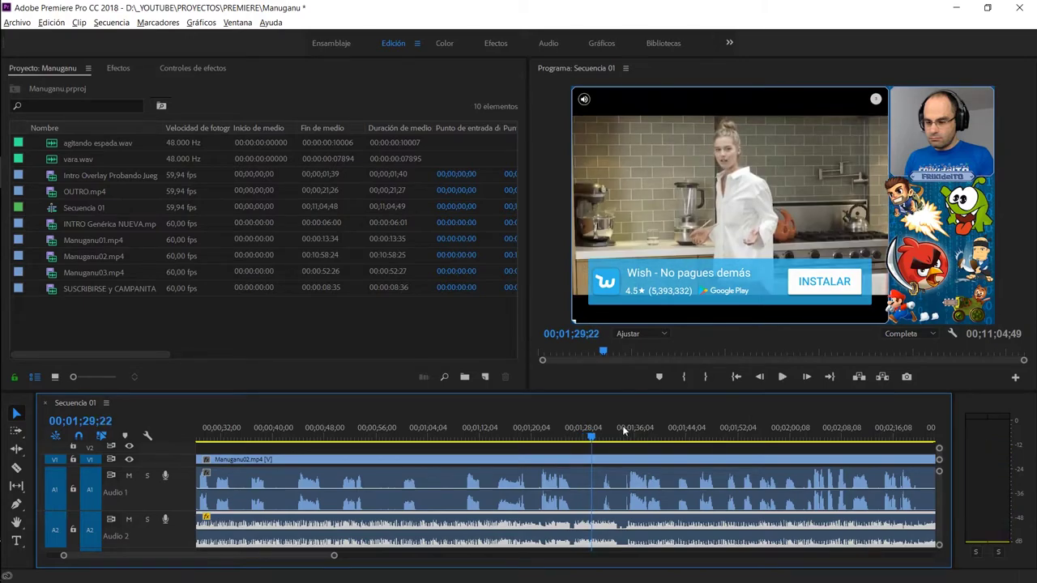
pyautogui.moveTo(590, 437); pyautogui.dragTo(571, 439)
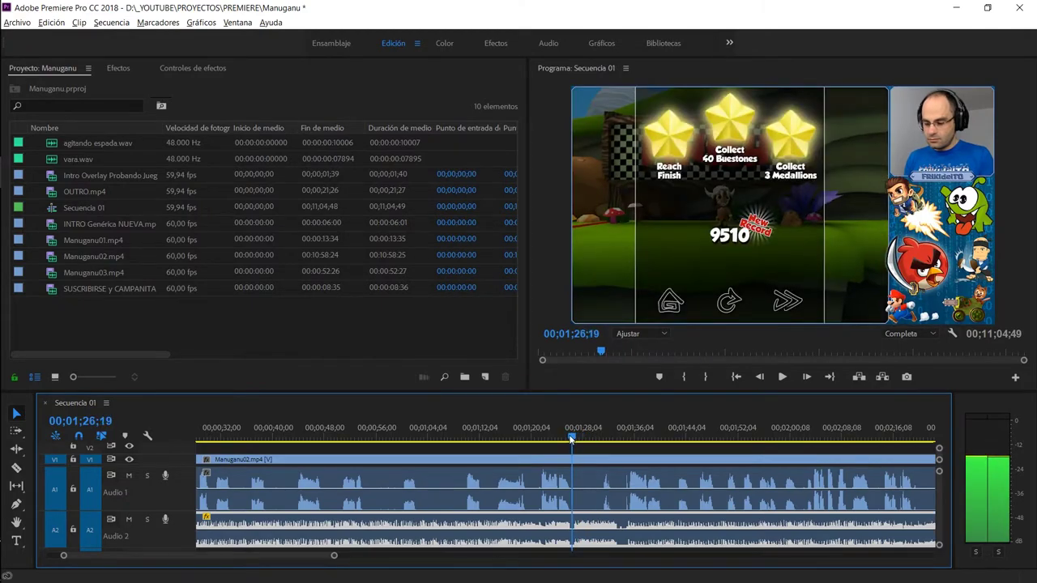
pyautogui.moveTo(571, 438); pyautogui.dragTo(569, 440)
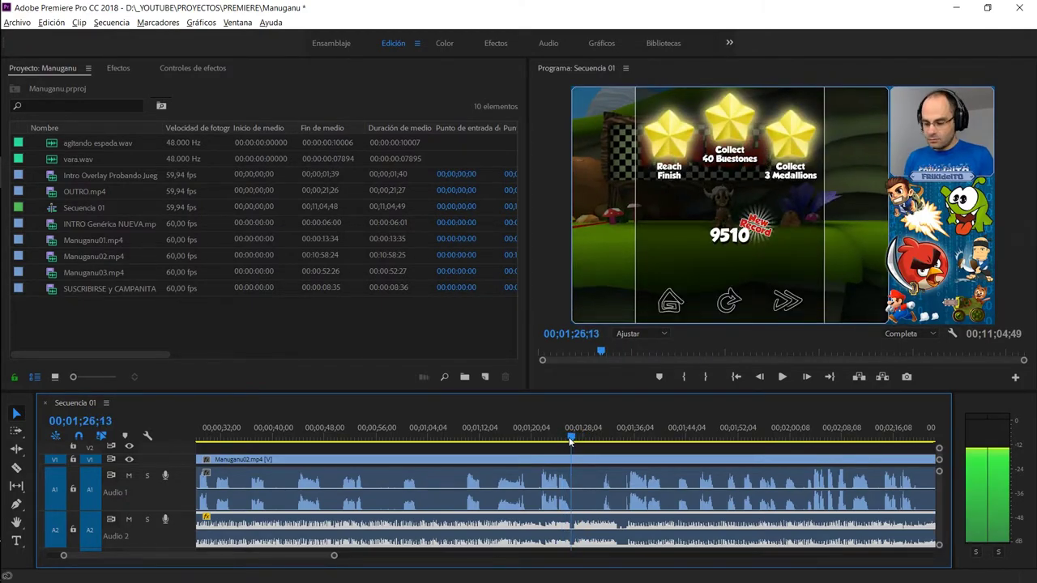
# Razor-split the gameplay clip at the level end near 01;26;13 and review the cut.
pyautogui.press('c')
pyautogui.click(591, 468)
pyautogui.moveTo(600, 439)
pyautogui.mouseDown()
pyautogui.moveTo(633, 438)
pyautogui.moveTo(536, 424)
pyautogui.mouseUp()
pyautogui.press('space')
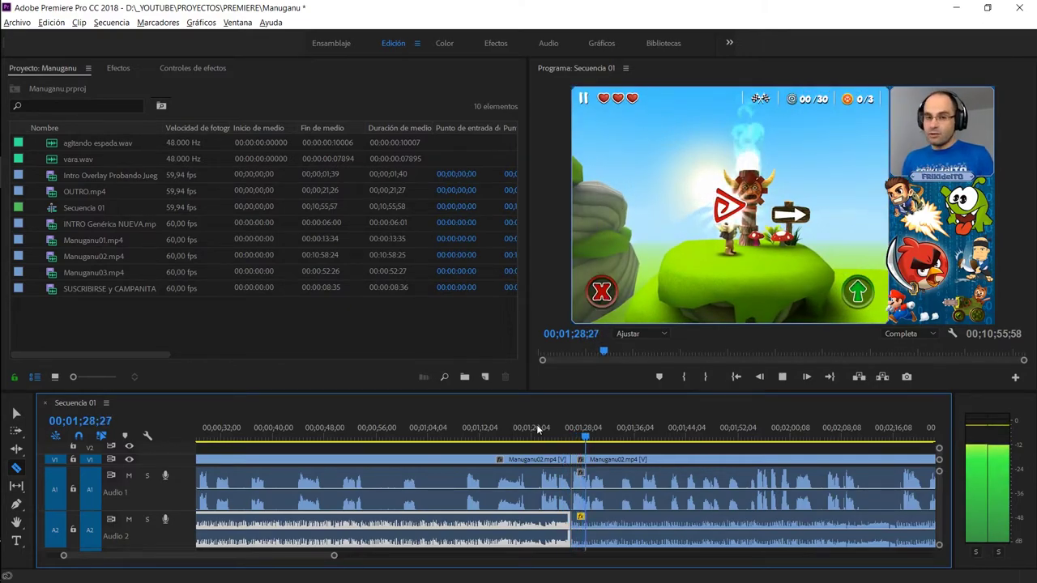
pyautogui.press('space')
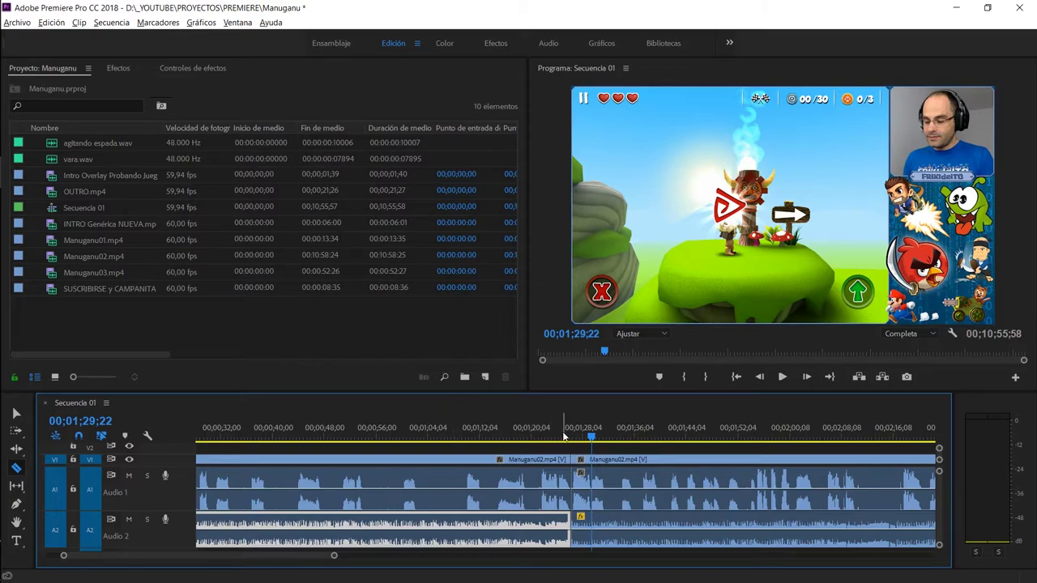
# Scroll the timeline to the later section of Manuganu02 while playing it.
pyautogui.scroll(-5, 573, 487)
pyautogui.scroll(-3, 572, 487)
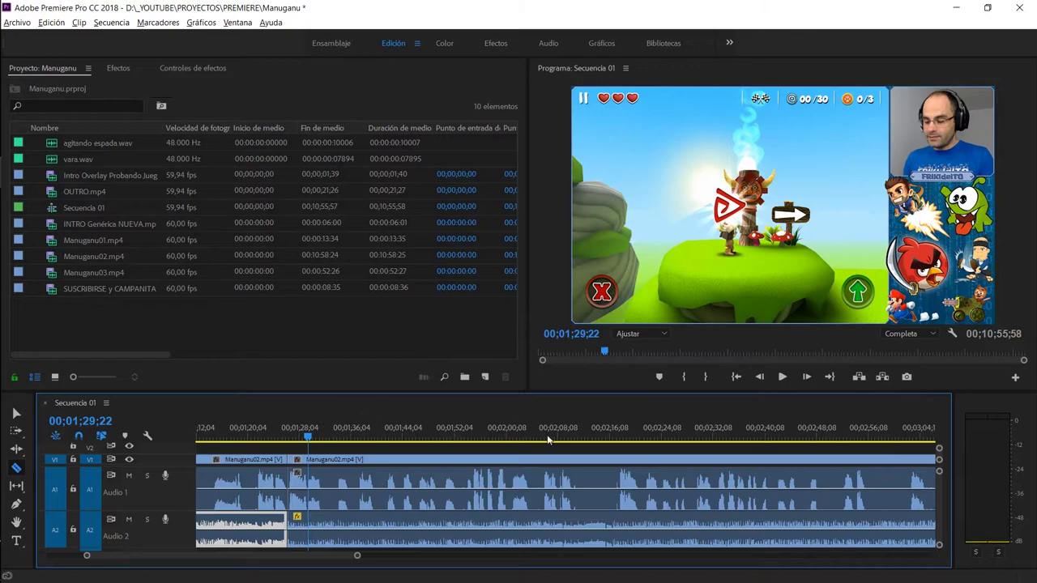
pyautogui.scroll(10, 378, 447)
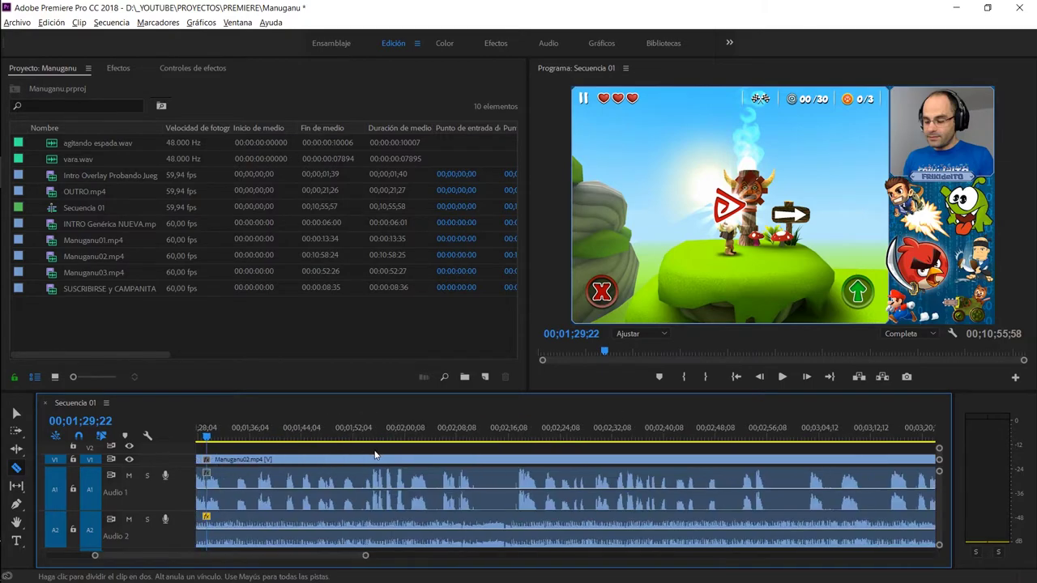
pyautogui.press('space')
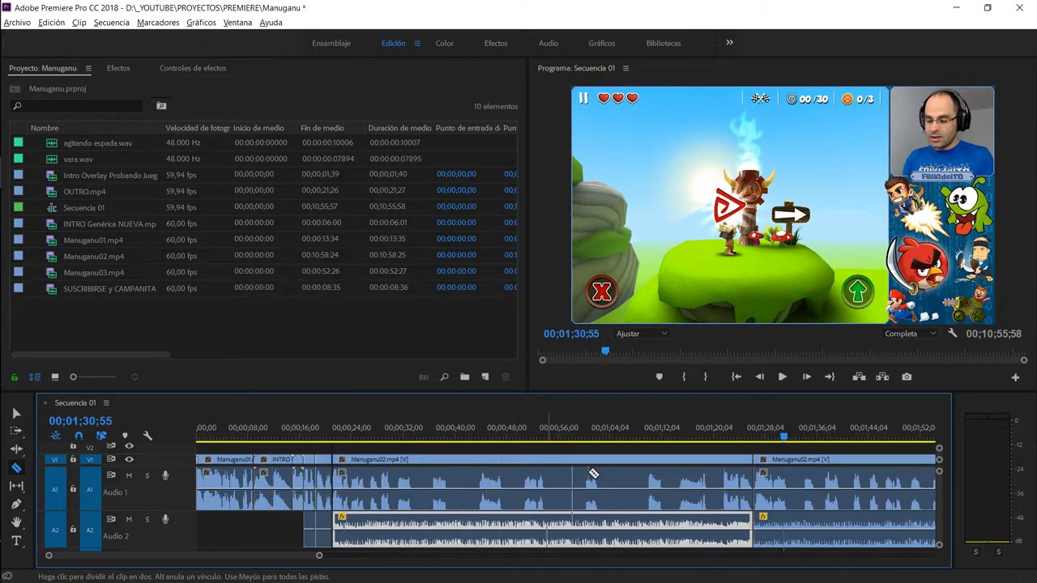
pyautogui.scroll(-3, 381, 469)
pyautogui.scroll(-3, 406, 468)
pyautogui.scroll(-3, 432, 468)
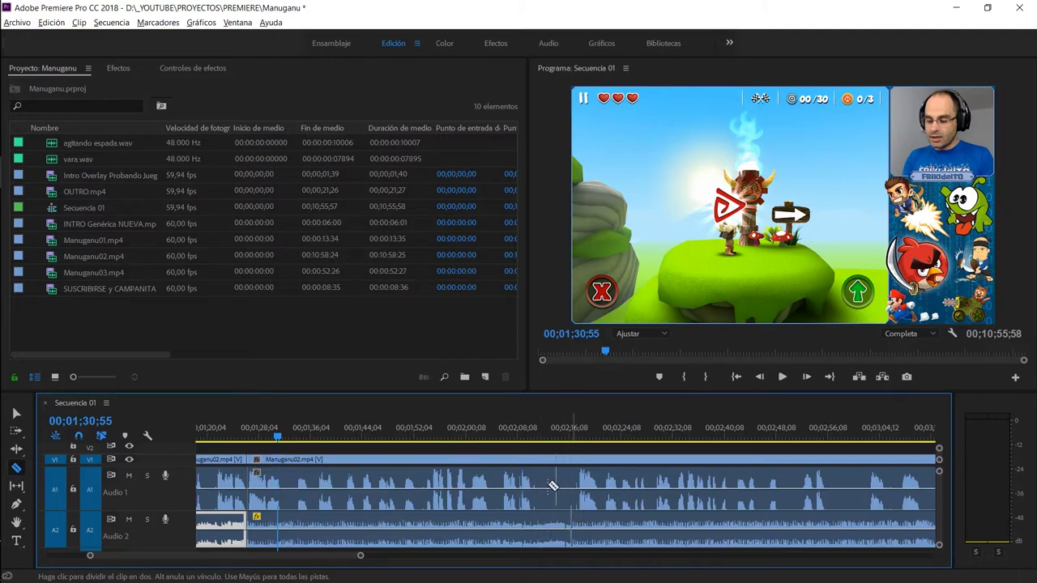
# Cut the ad out of Manuganu02 and play back the ending.
pyautogui.moveTo(531, 438); pyautogui.dragTo(527, 439)
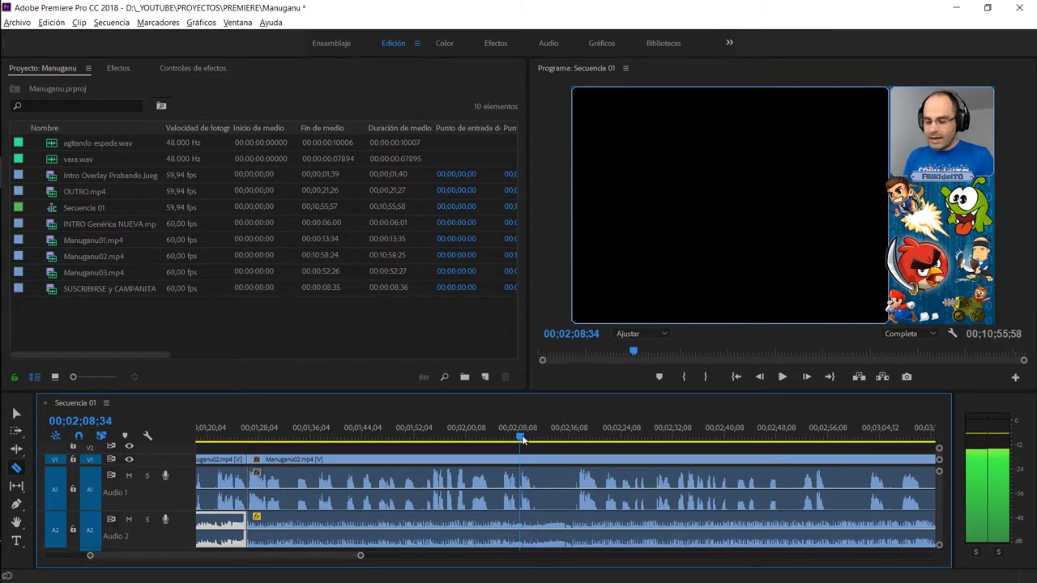
pyautogui.click(522, 459)
pyautogui.click(573, 438)
pyautogui.moveTo(574, 438); pyautogui.dragTo(576, 440)
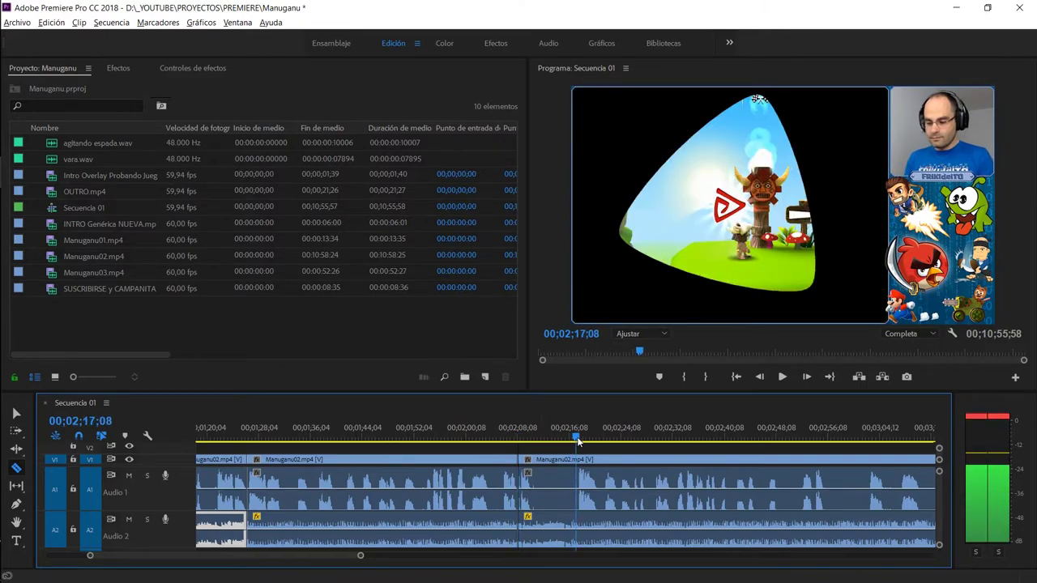
pyautogui.moveTo(576, 440); pyautogui.dragTo(573, 439)
pyautogui.moveTo(299, 435); pyautogui.dragTo(773, 438)
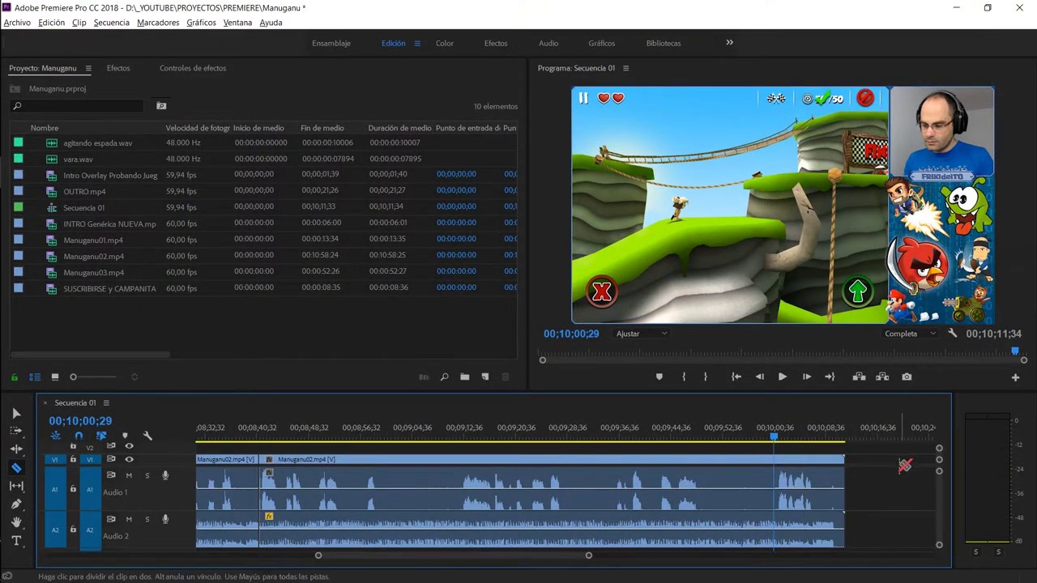
pyautogui.press('space')
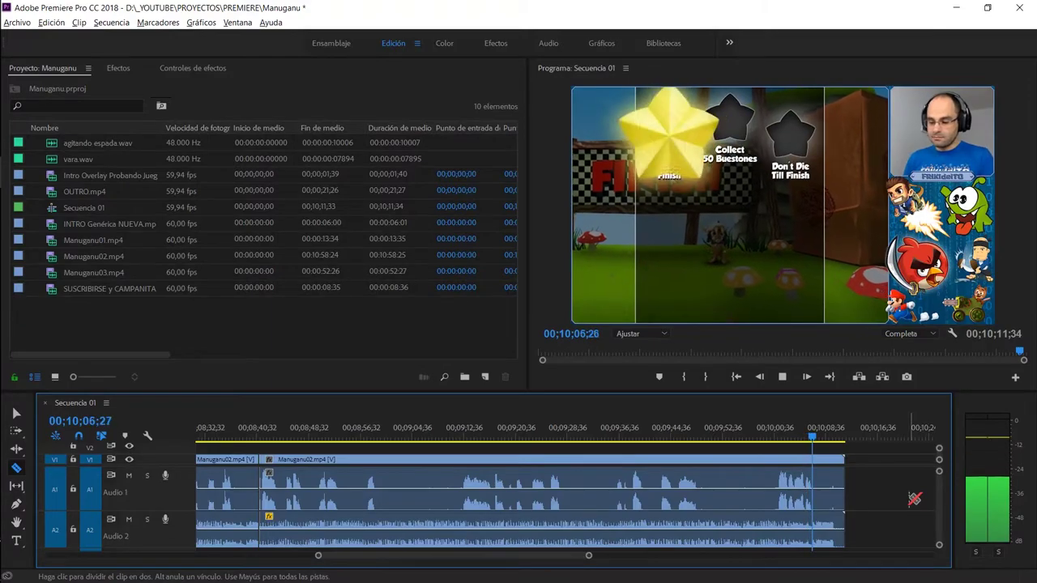
pyautogui.press('space')
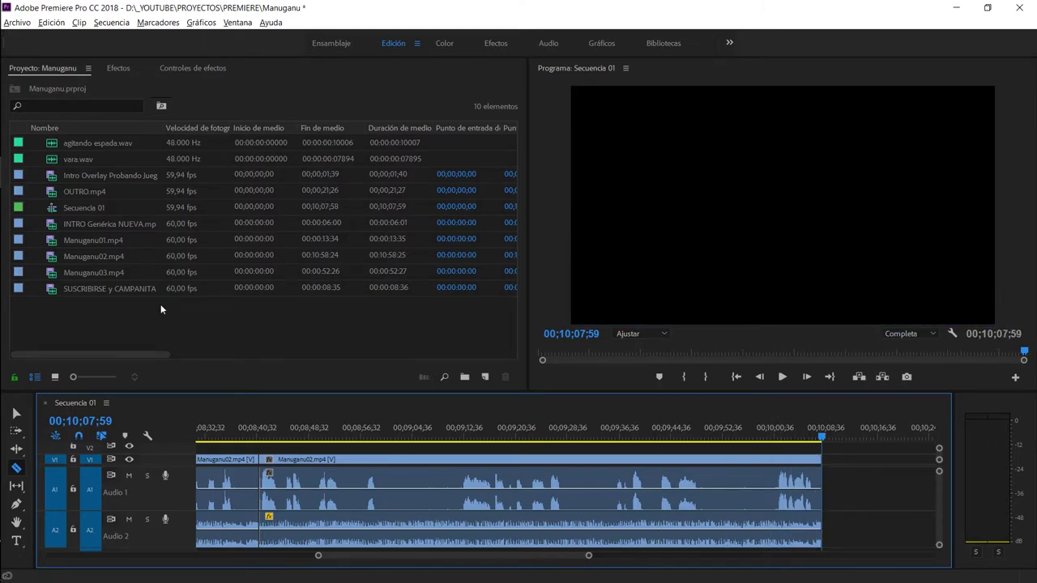
# Append Manuganu03.mp4 to the end of Secuencia 01.
pyautogui.click(76, 274)
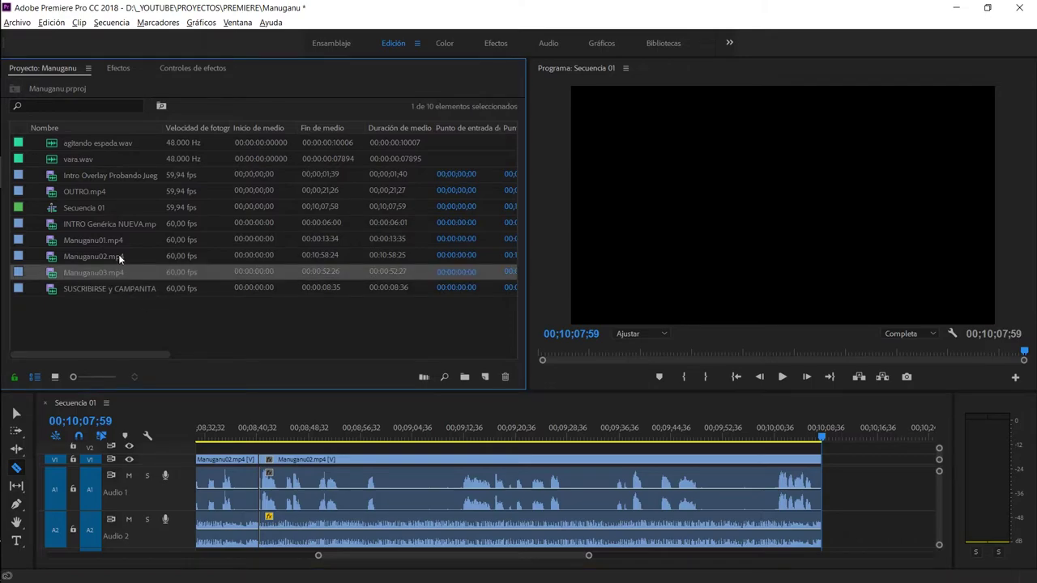
pyautogui.press('.')
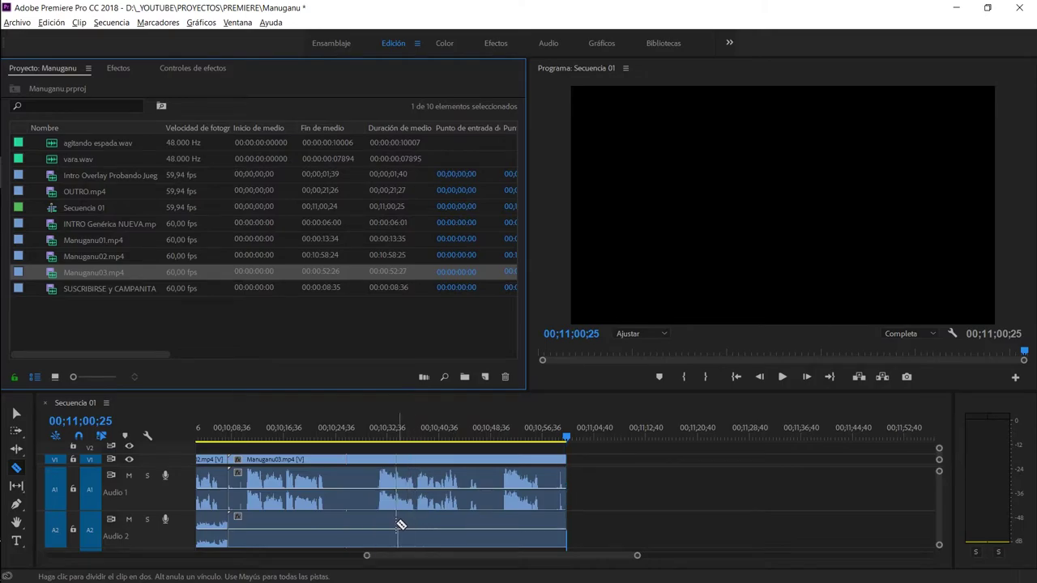
pyautogui.press('v')
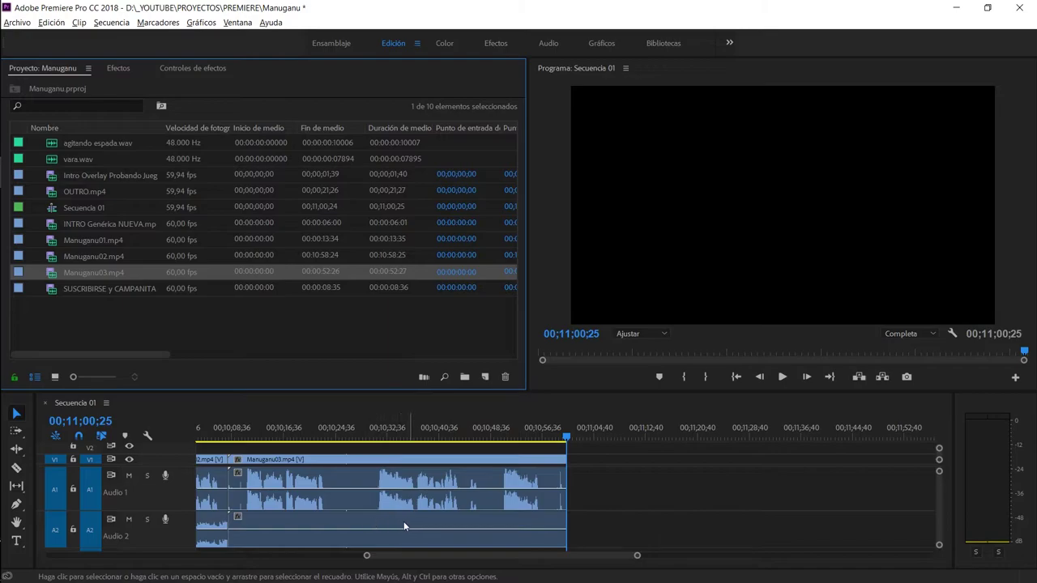
# Split off and delete the silent Audio 2 part under Manuganu03.
pyautogui.click(413, 522)
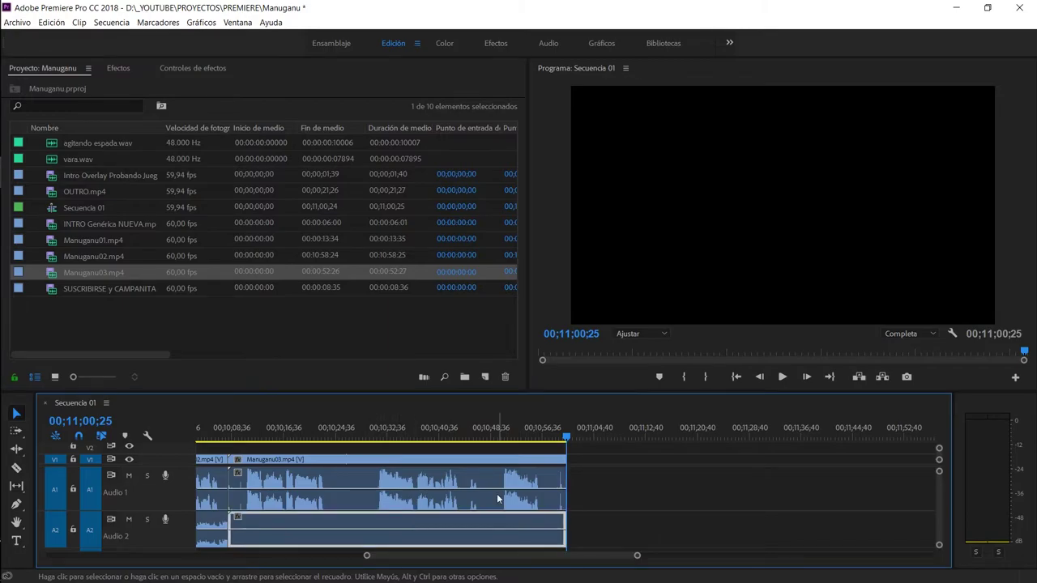
pyautogui.press('c')
pyautogui.click(352, 487)
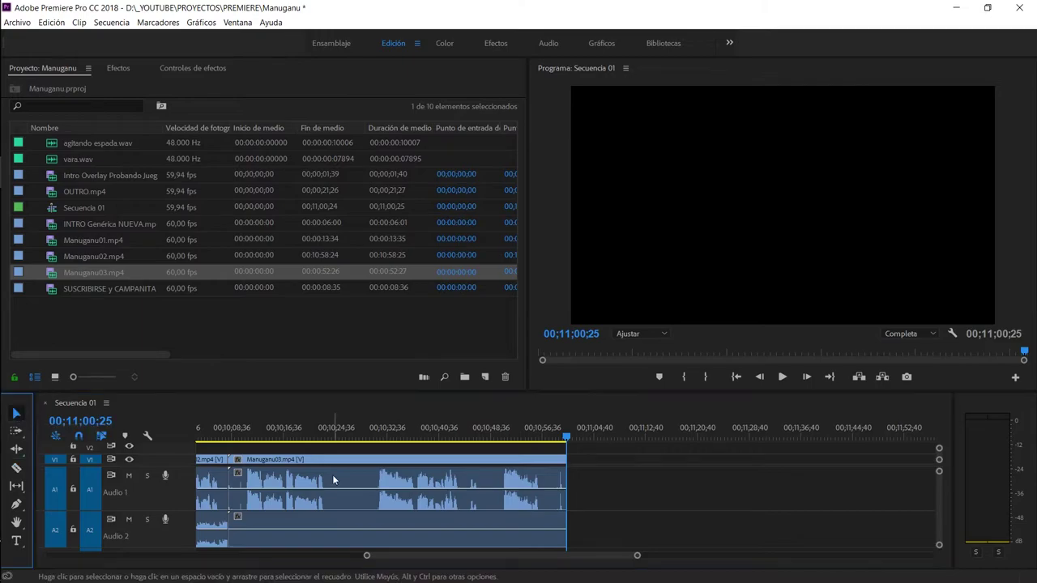
pyautogui.press('v')
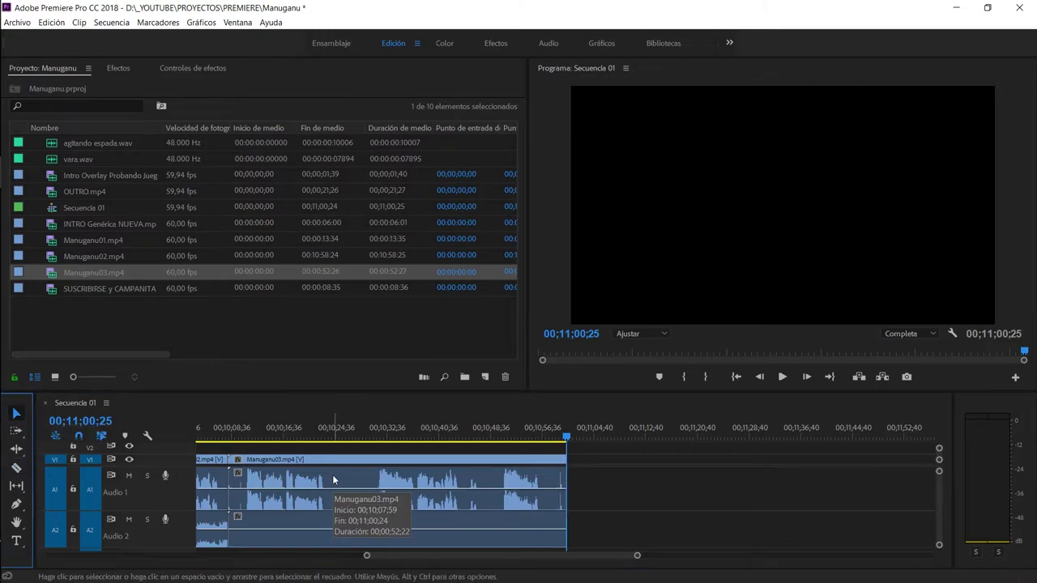
pyautogui.click(377, 522)
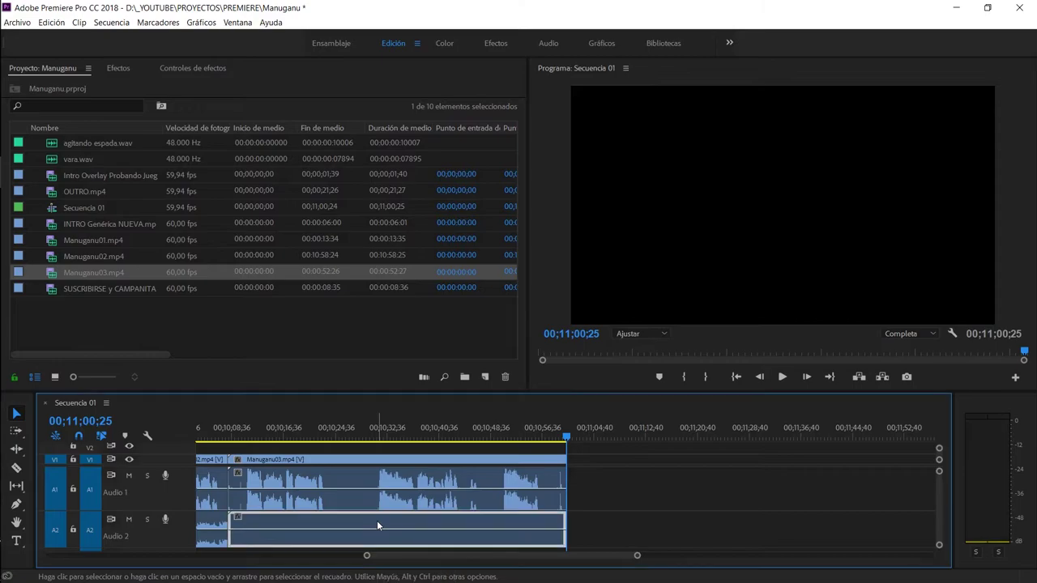
pyautogui.press('Delete')
pyautogui.moveTo(366, 556); pyautogui.dragTo(400, 557)
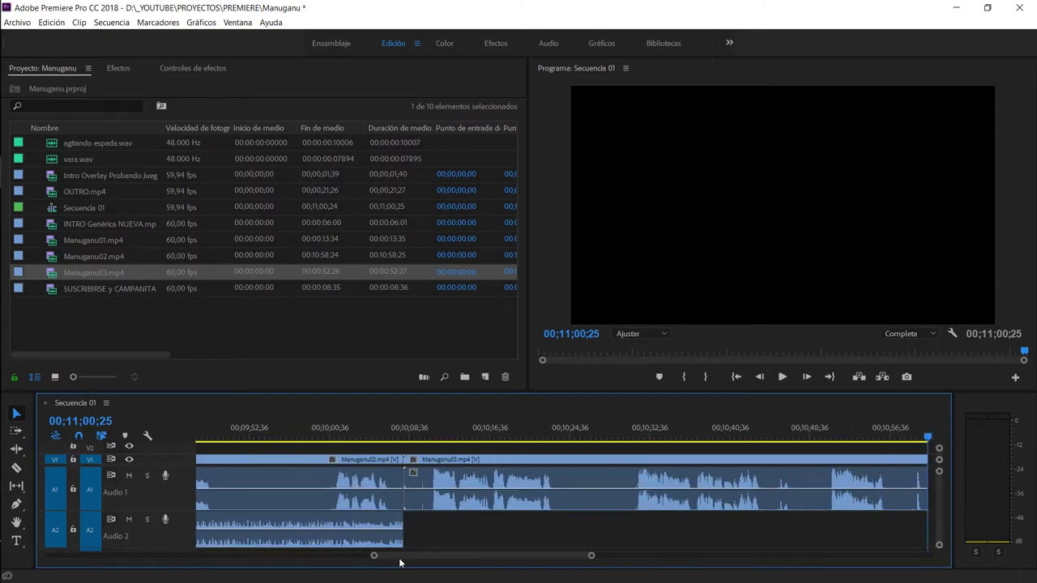
# Delete the gap before Manuganu03 and play across the join.
pyautogui.click(432, 438)
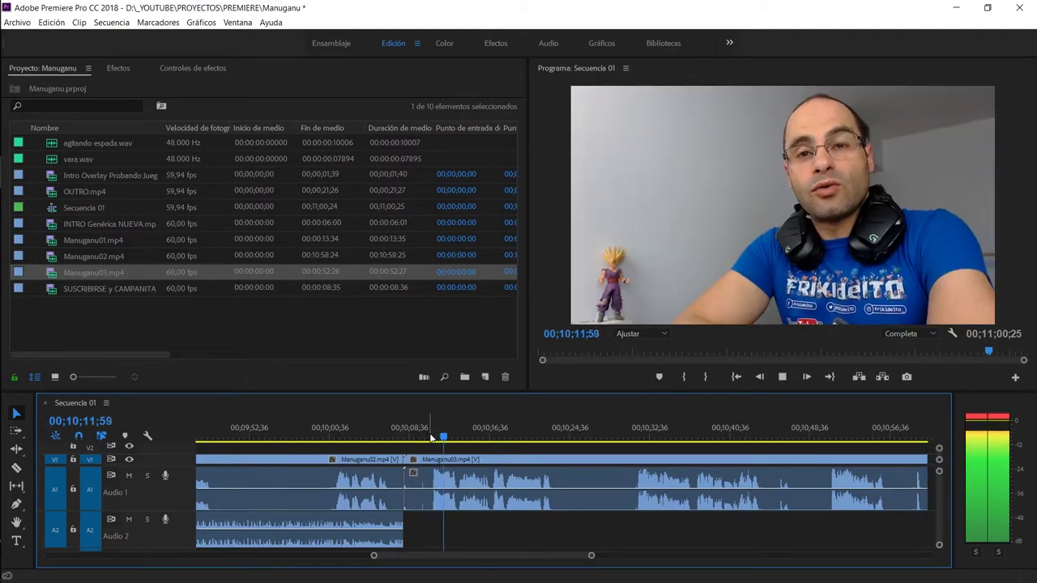
pyautogui.press('space')
pyautogui.click(418, 486)
pyautogui.press('Delete')
pyautogui.click(359, 438)
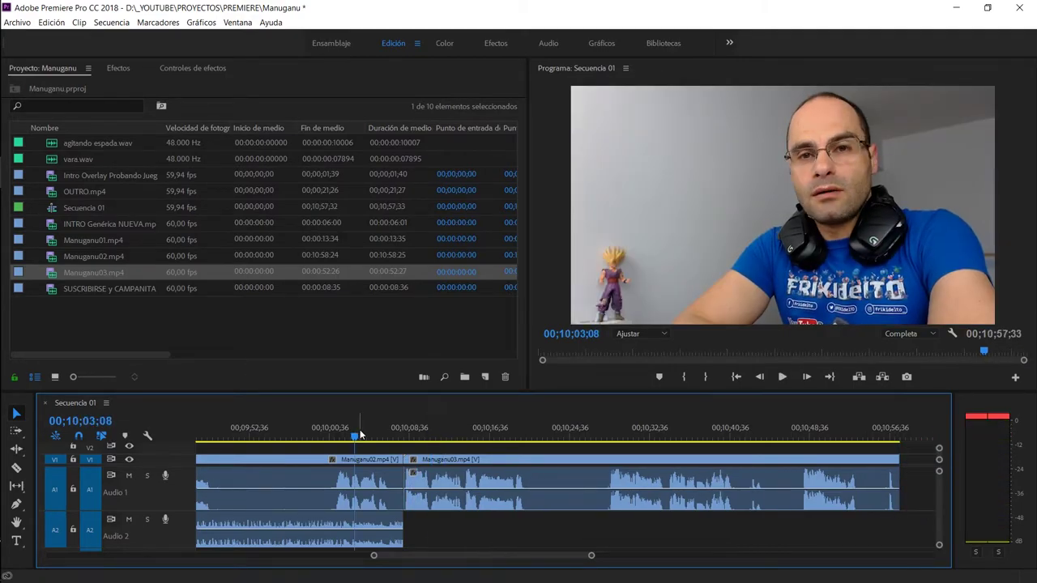
pyautogui.press('space')
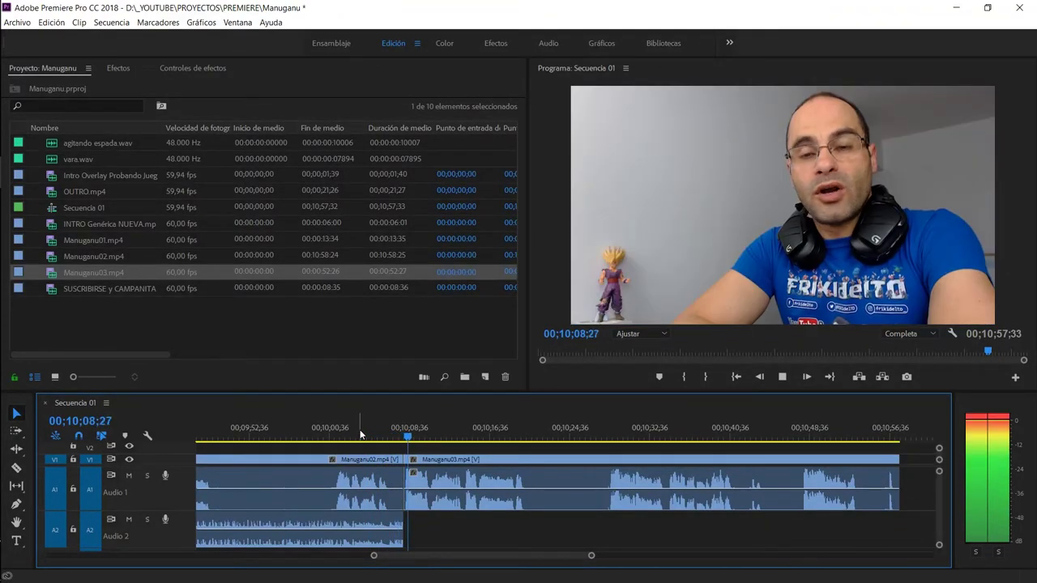
pyautogui.press('space')
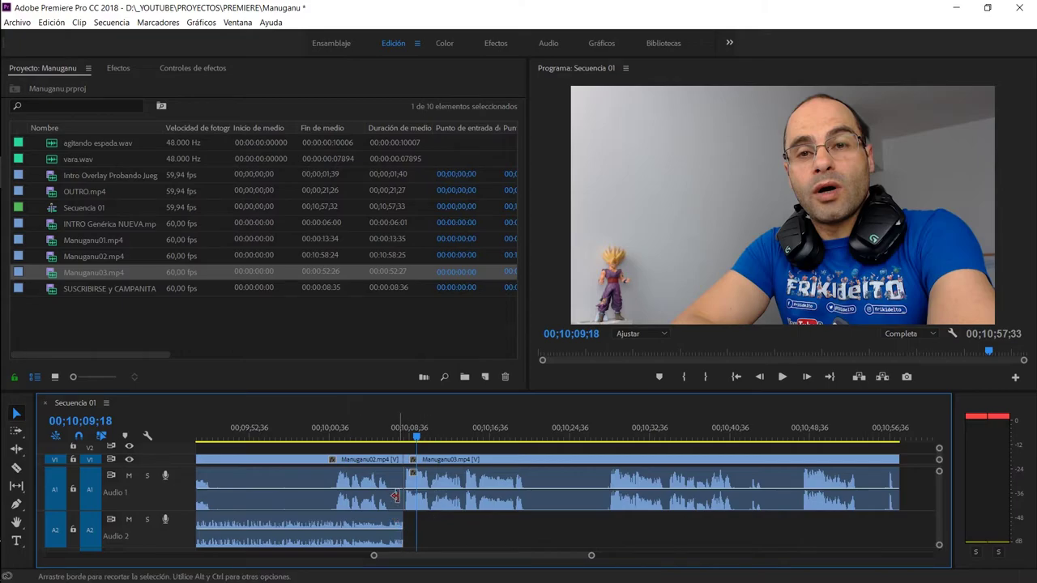
# Place agitando espada.wav at the end of the Audio 2 music and listen to the transition.
pyautogui.click(60, 146)
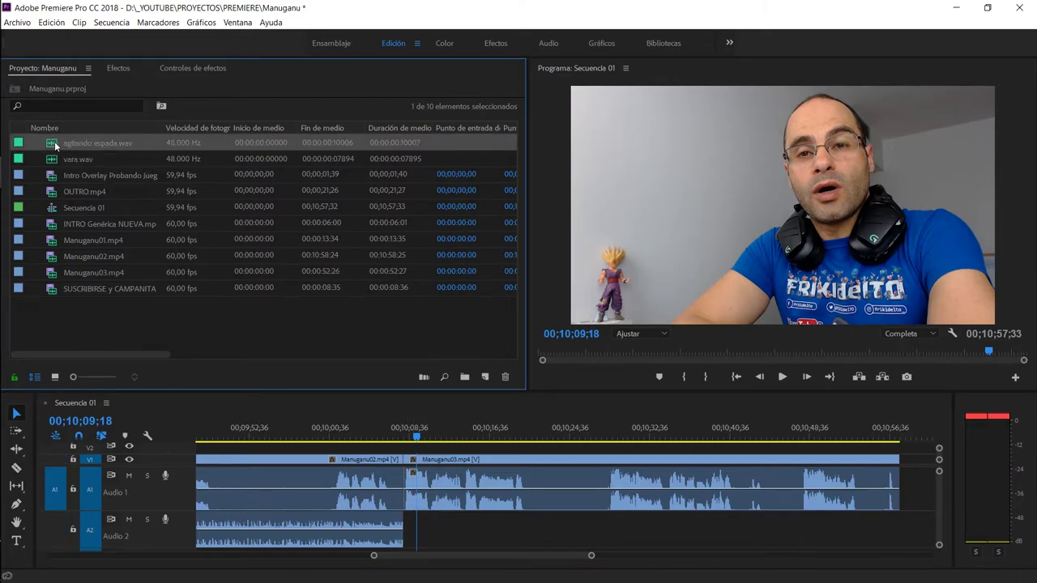
pyautogui.moveTo(357, 399); pyautogui.dragTo(407, 531)
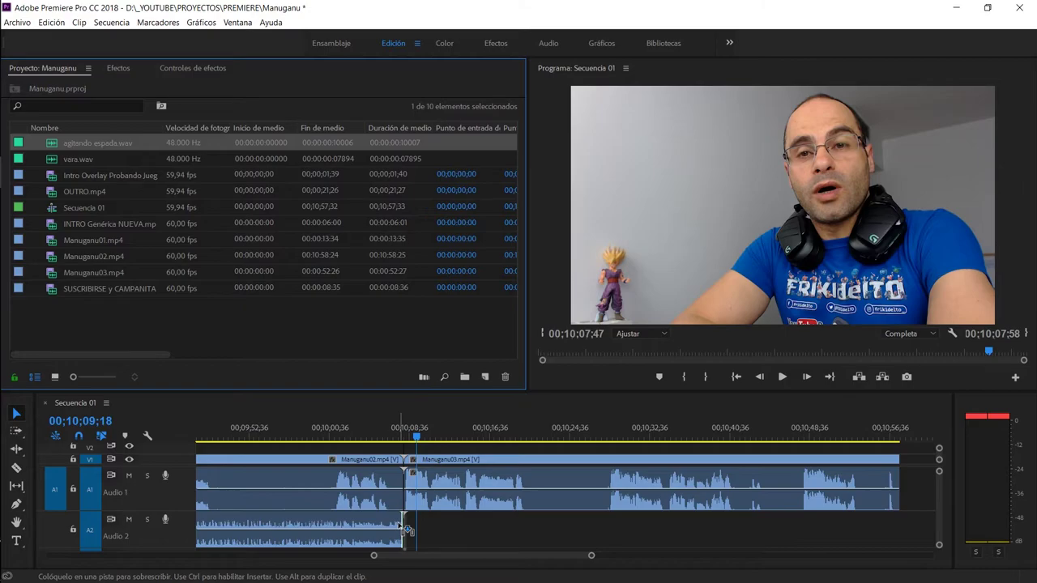
pyautogui.moveTo(408, 531); pyautogui.dragTo(405, 531)
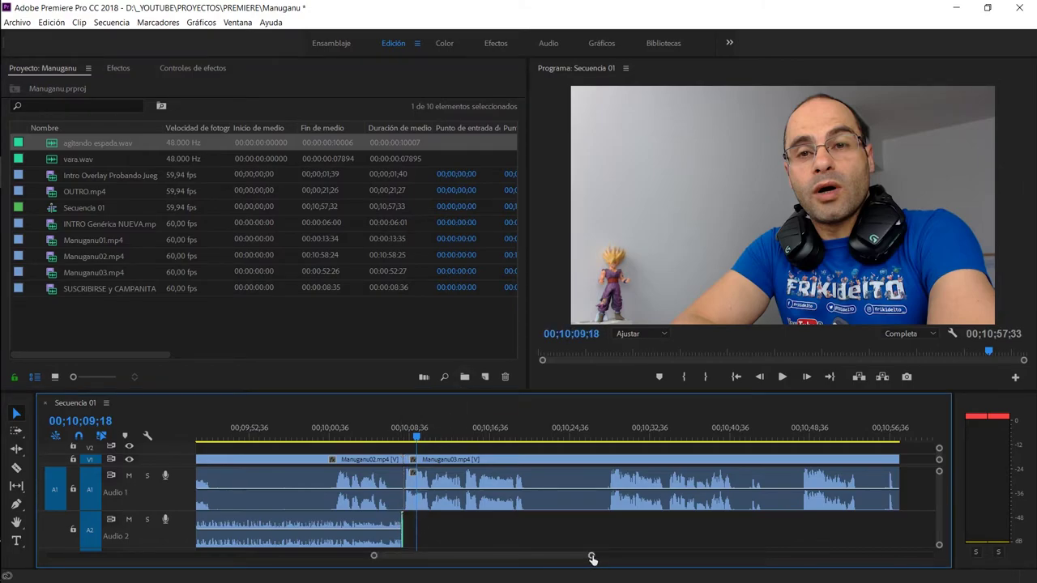
pyautogui.moveTo(593, 559)
pyautogui.mouseDown()
pyautogui.moveTo(536, 560)
pyautogui.moveTo(585, 556)
pyautogui.mouseUp()
pyautogui.click(498, 436)
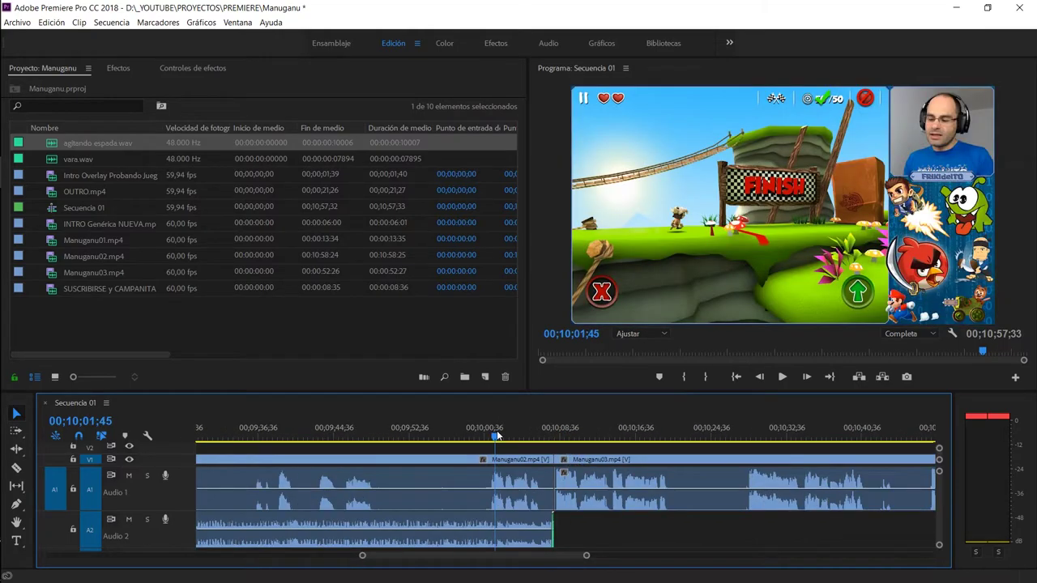
pyautogui.press('space')
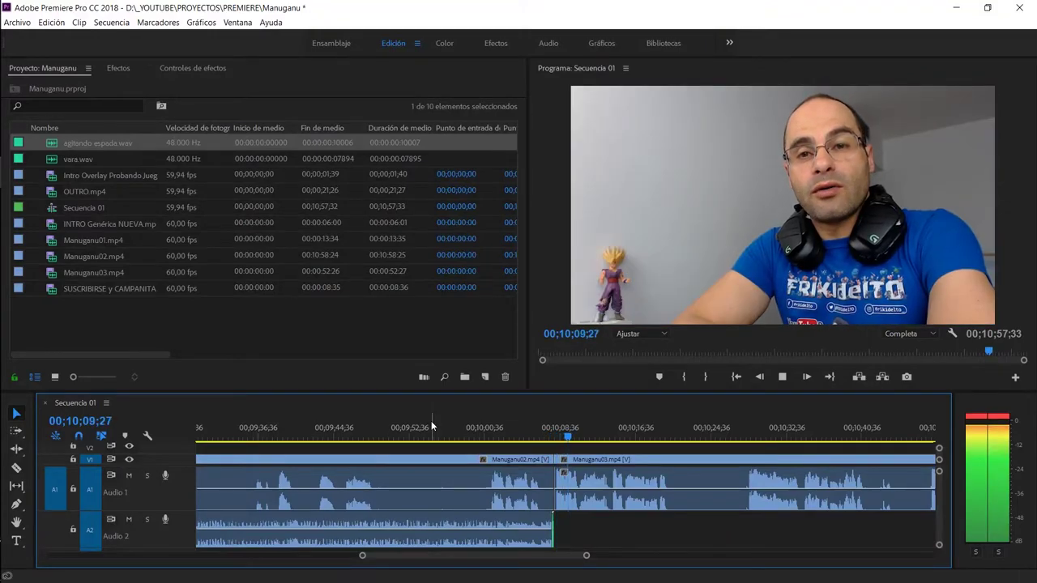
pyautogui.press('space')
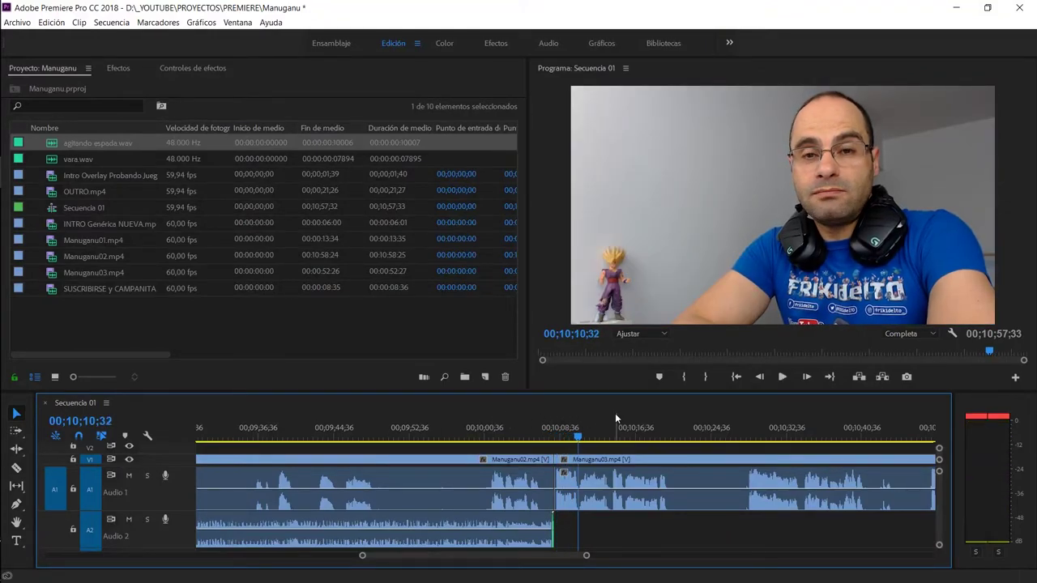
pyautogui.scroll(-3, 624, 478)
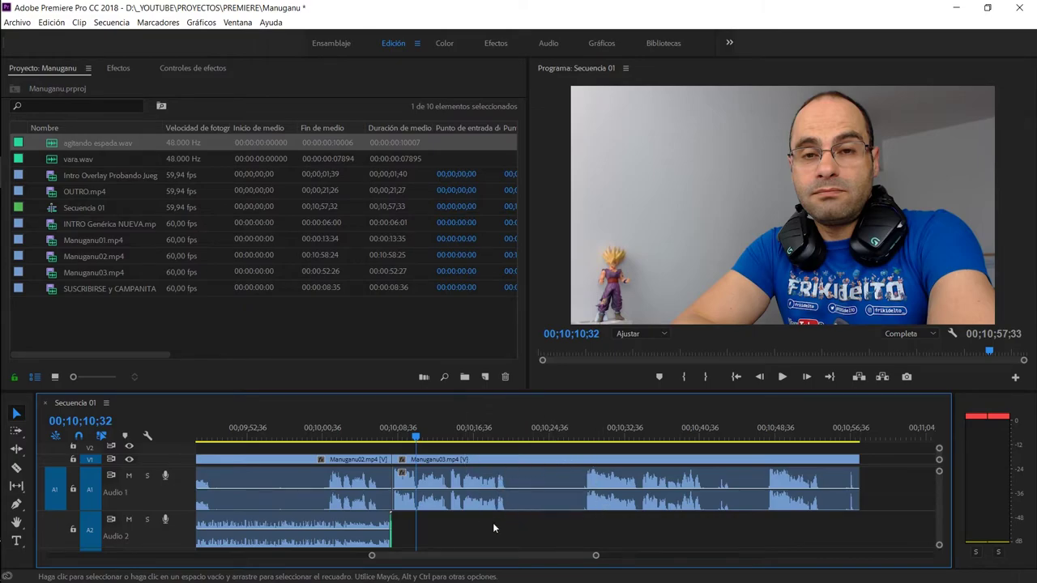
# Razor-cut Manuganu03 and ripple-trim out the section between the cut and playhead.
pyautogui.click(487, 433)
pyautogui.press('space')
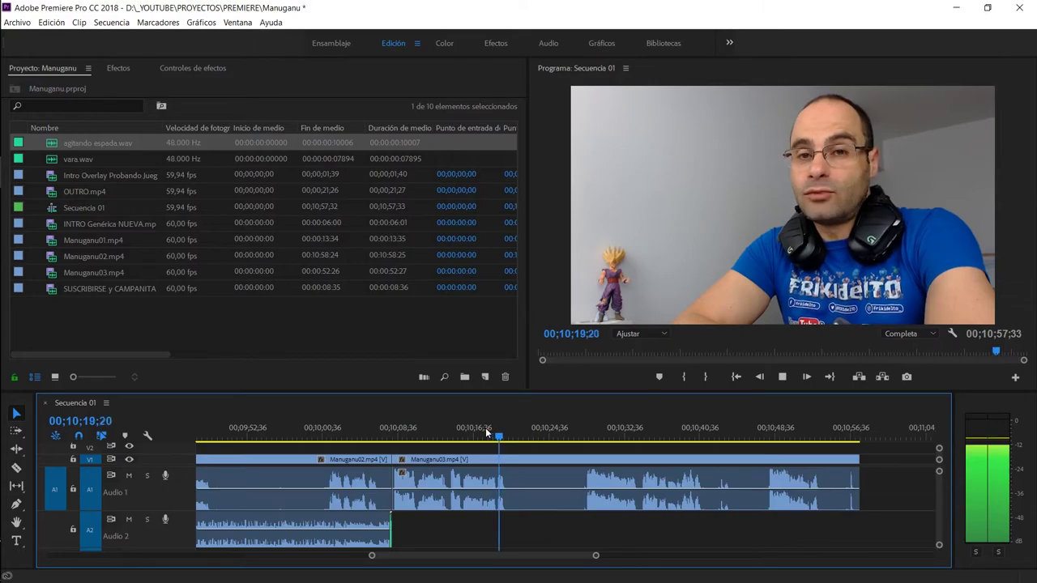
pyautogui.press('c')
pyautogui.click(505, 460)
pyautogui.click(587, 439)
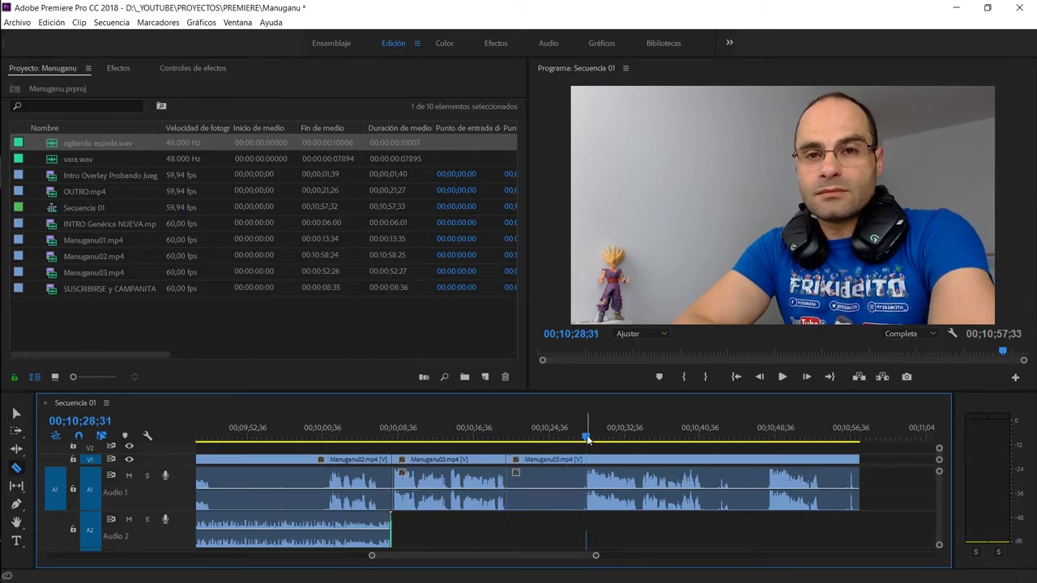
pyautogui.press('q')
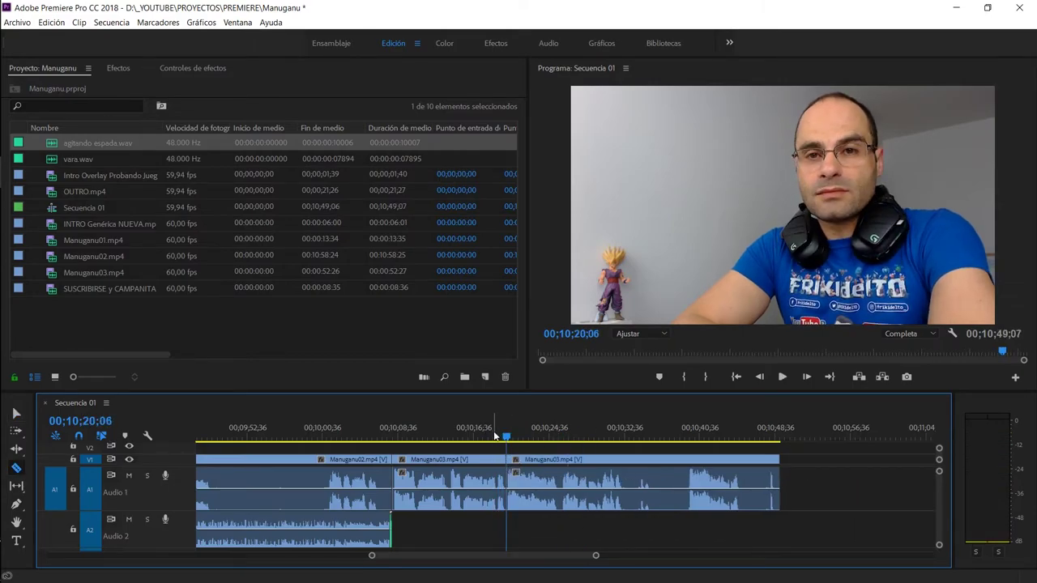
pyautogui.click(493, 436)
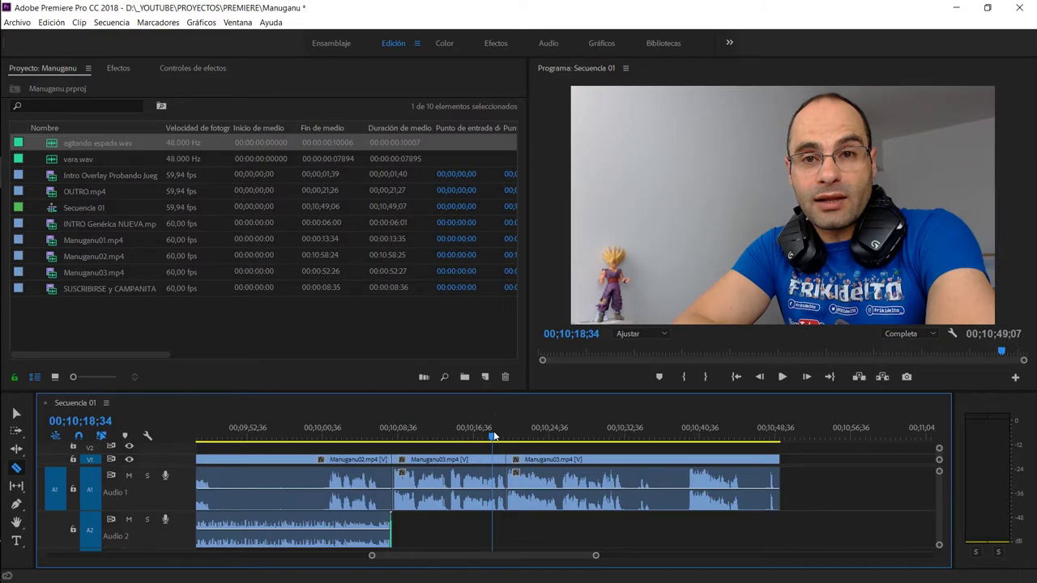
pyautogui.press('space')
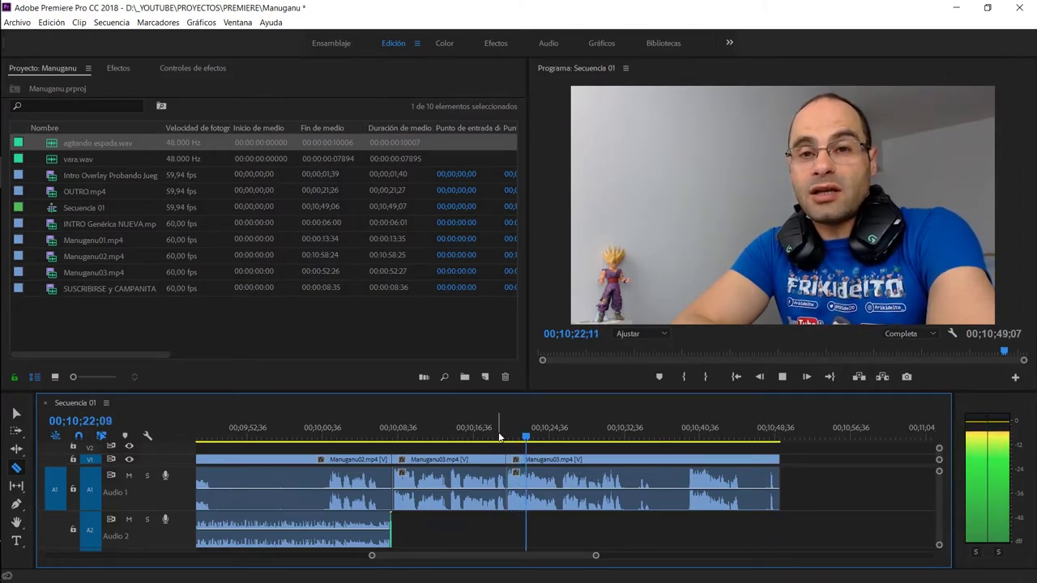
# Ripple-trim away the rest of the last clip so the sequence ends at 00;10;37;45.
pyautogui.click(624, 461)
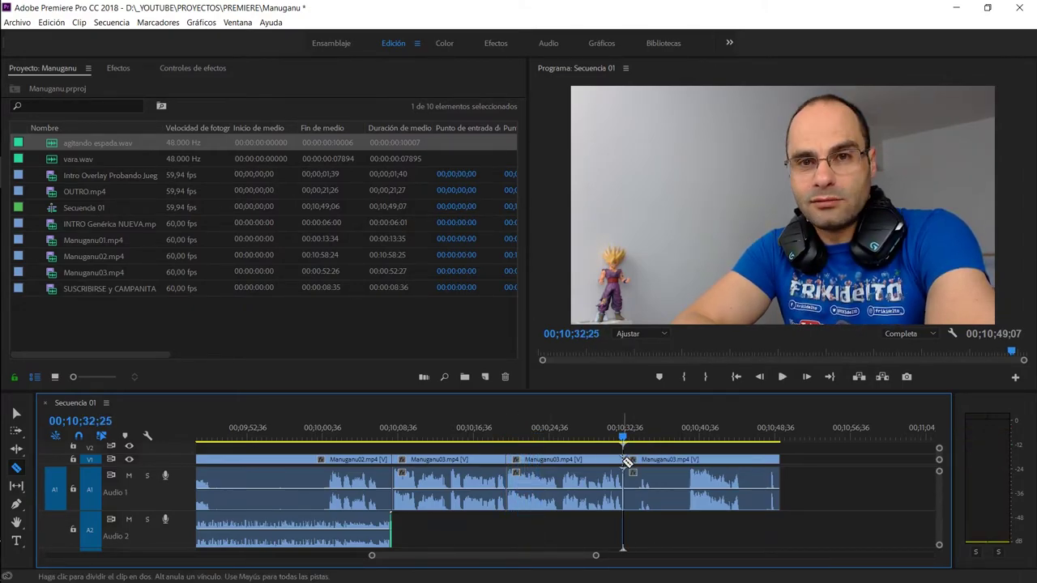
pyautogui.press('w')
pyautogui.click(613, 437)
pyautogui.press('space')
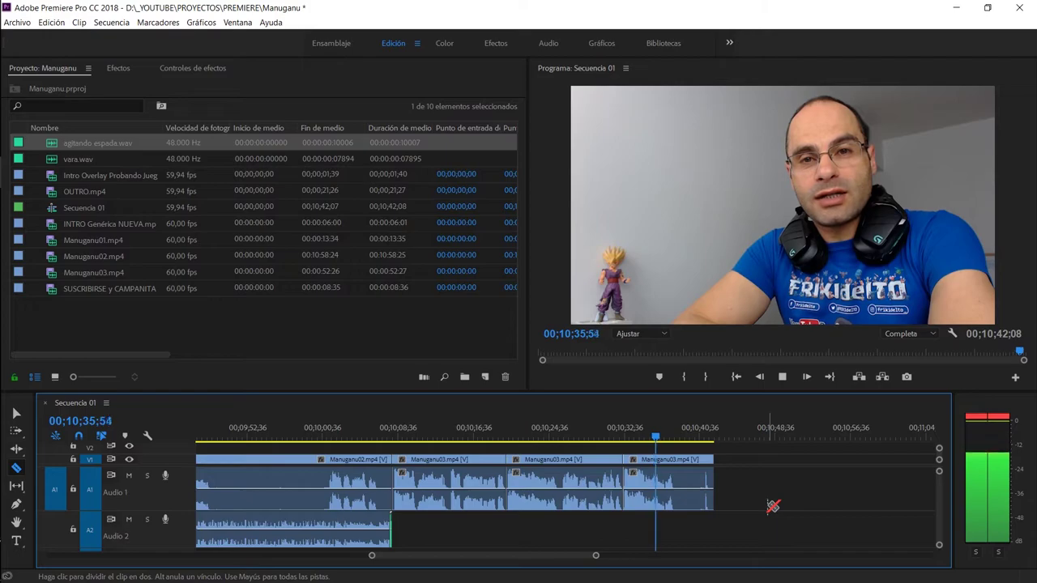
pyautogui.press('space')
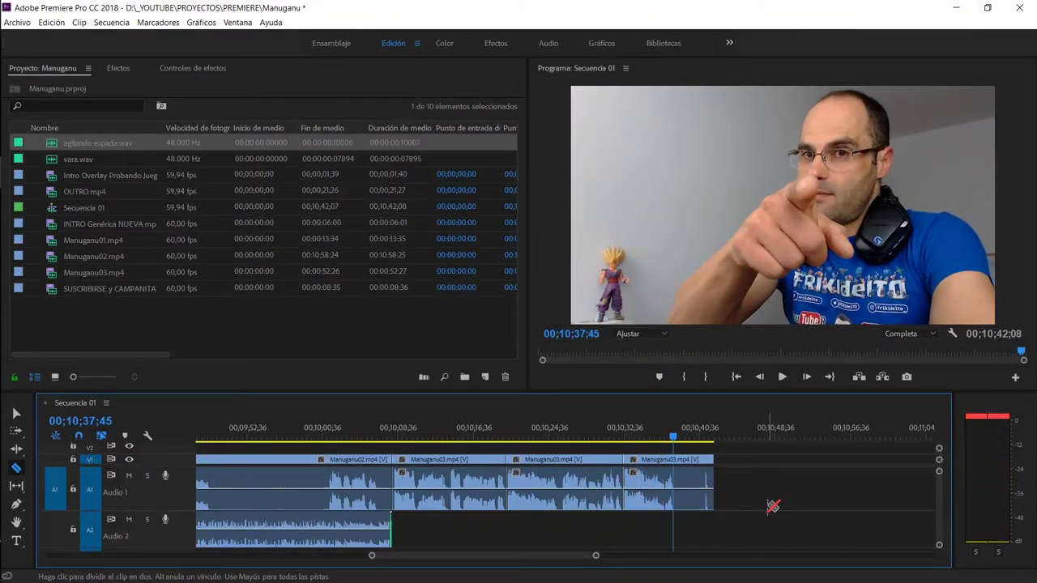
pyautogui.press('w')
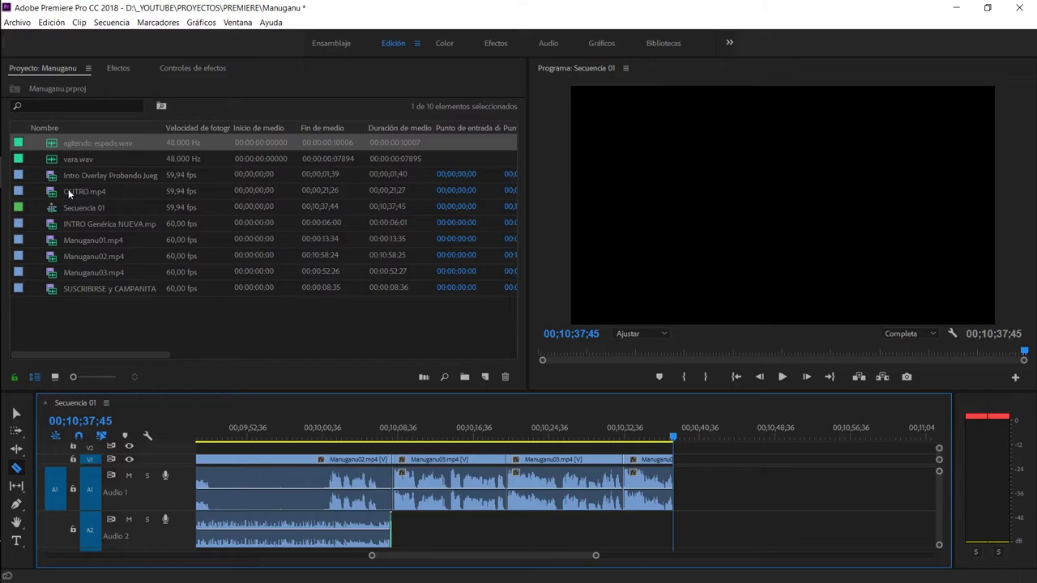
# Append OUTRO.mp4 from the Project panel to the end of Secuencia 01.
pyautogui.moveTo(68, 189)
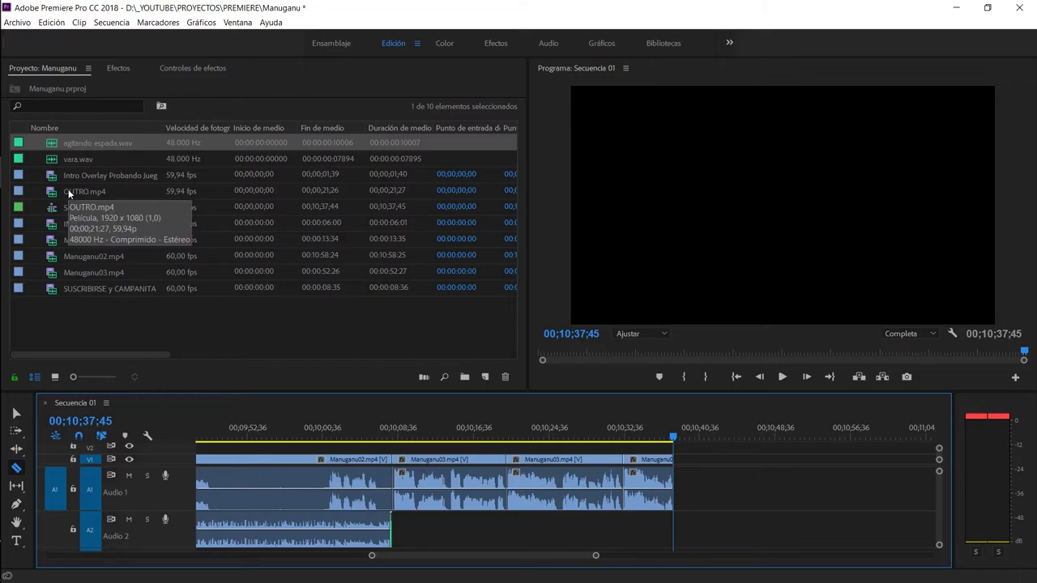
pyautogui.click(68, 189)
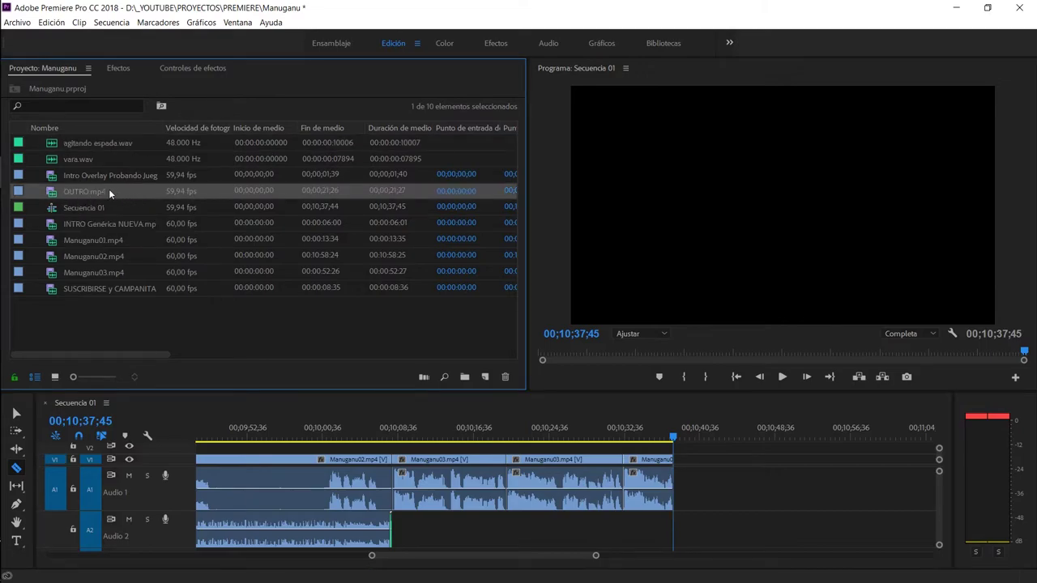
pyautogui.click(664, 437)
# Play and frame-step through the cut from the last Manuganu03 clip into the outro.
pyautogui.press('space')
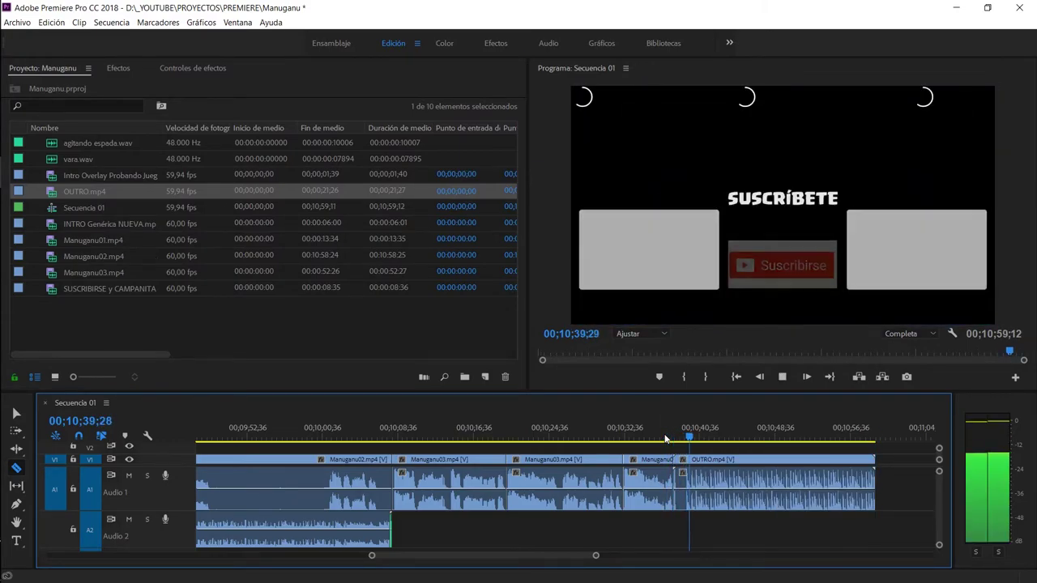
pyautogui.press('space')
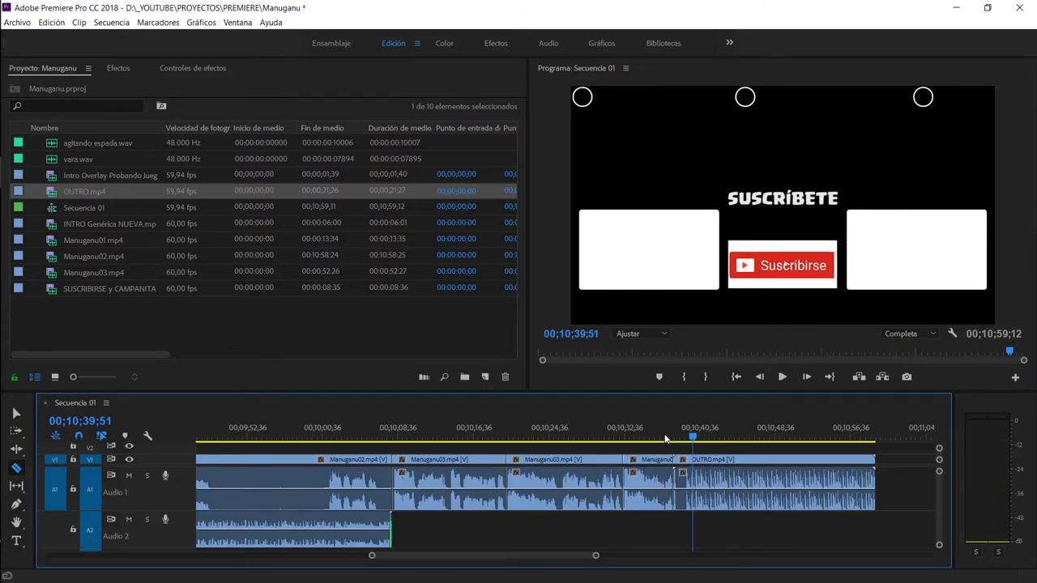
pyautogui.press('Up')
pyautogui.press('Right')
pyautogui.press('Right')
pyautogui.press('Right')
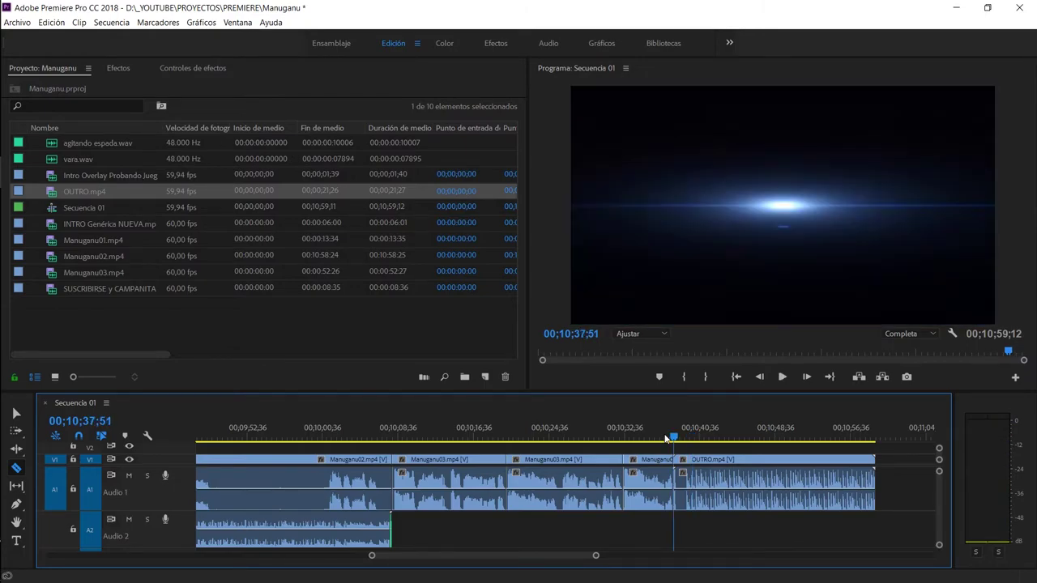
pyautogui.press('Right')
pyautogui.press('Right')
pyautogui.press('Right')
pyautogui.press('Right')
pyautogui.press('Right')
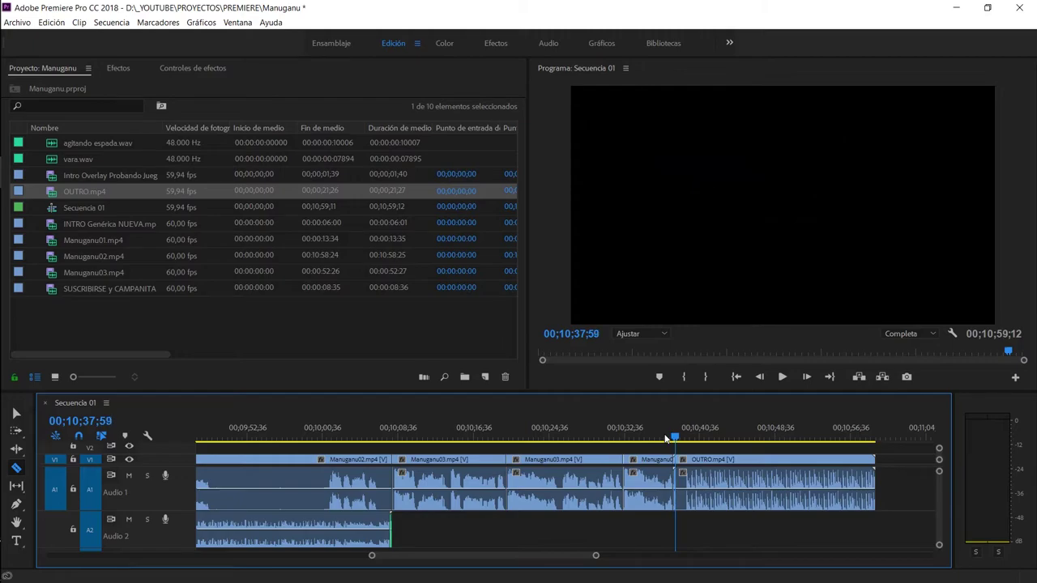
pyautogui.press('Right')
pyautogui.press('Right')
pyautogui.press('Right')
pyautogui.press('Right')
pyautogui.press('Right')
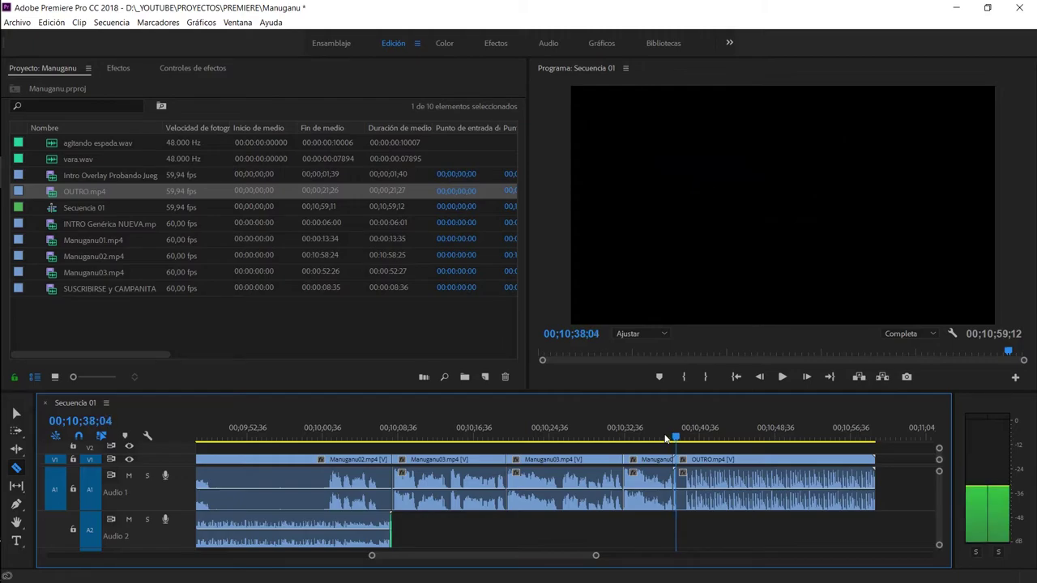
pyautogui.hotkey('shift', 'k')
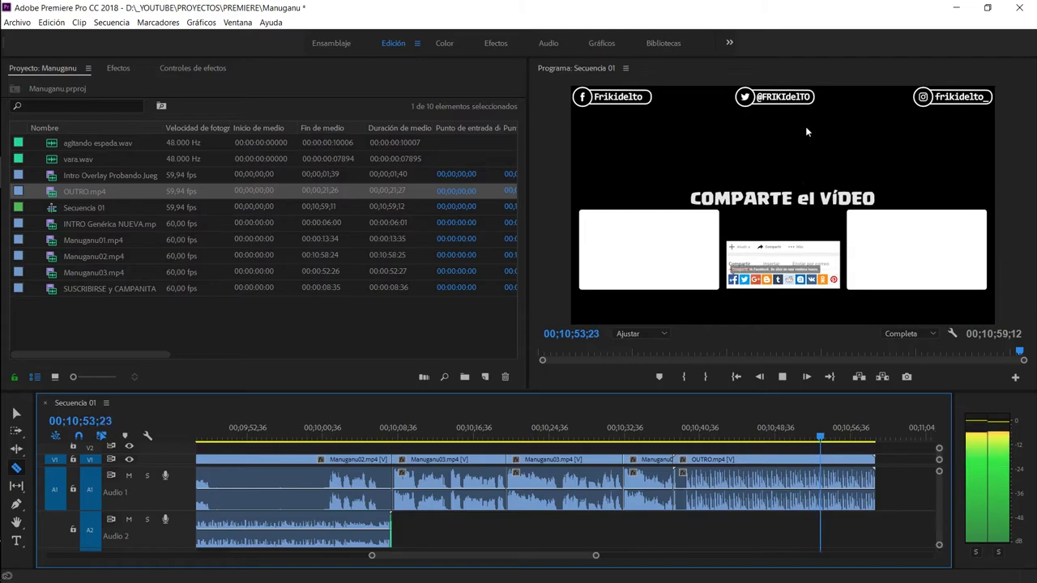
pyautogui.press('space')
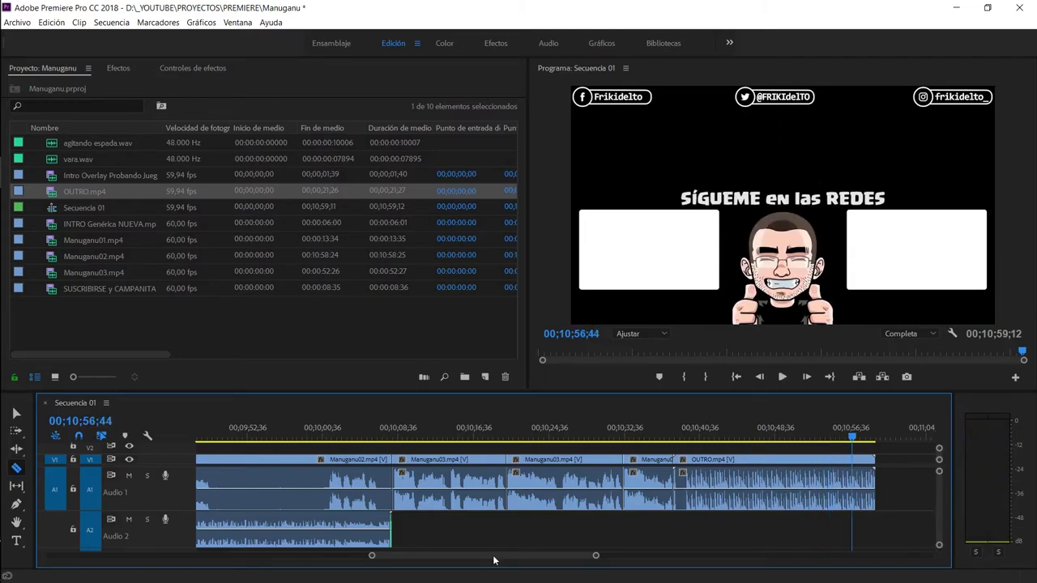
# Preview the SUSCRIBIRSE y CAMPANITA clip in the Source Monitor.
pyautogui.moveTo(371, 558); pyautogui.dragTo(286, 570)
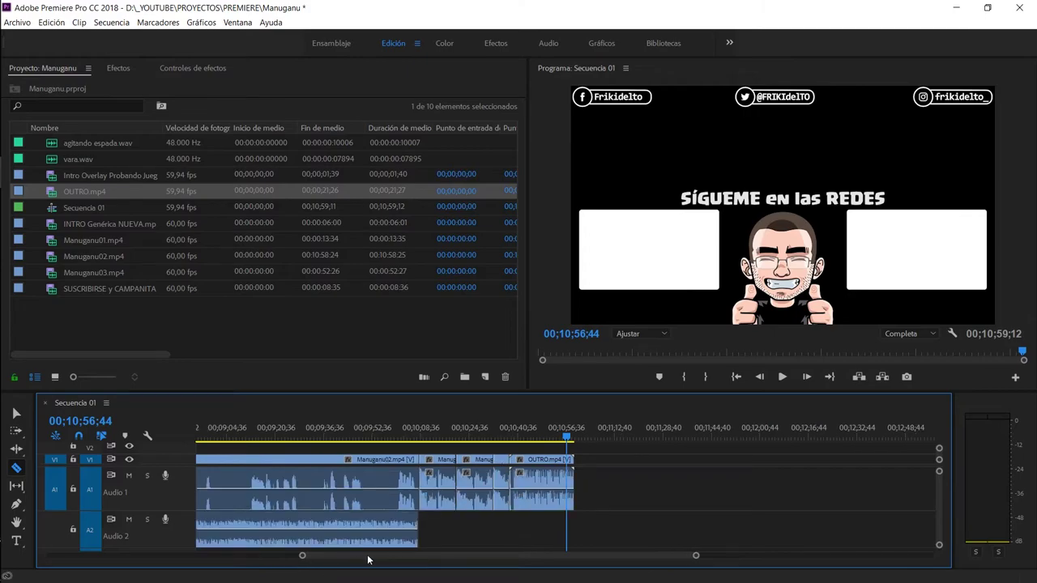
pyautogui.moveTo(368, 560); pyautogui.dragTo(78, 577)
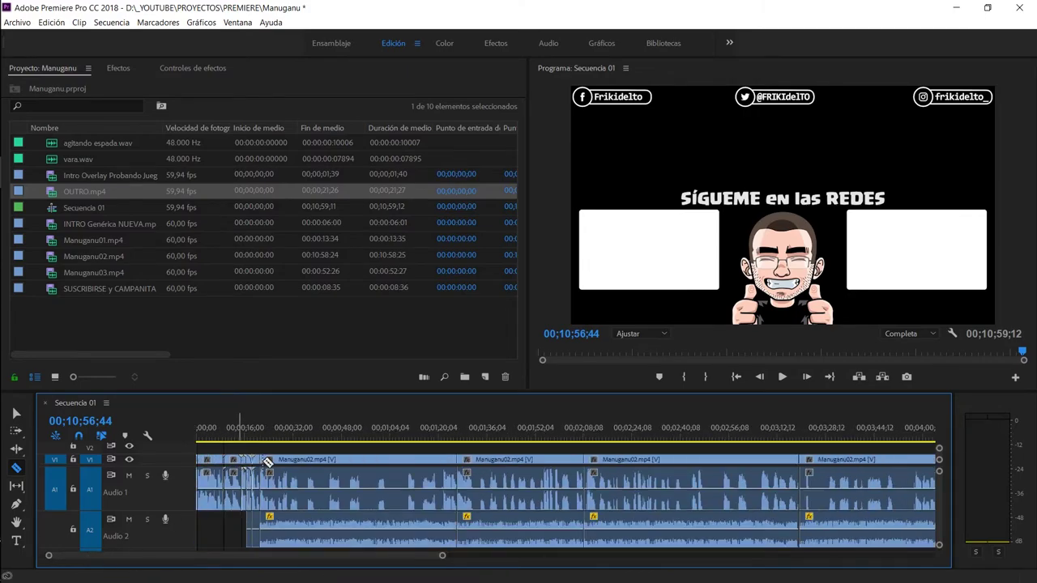
pyautogui.click(97, 290)
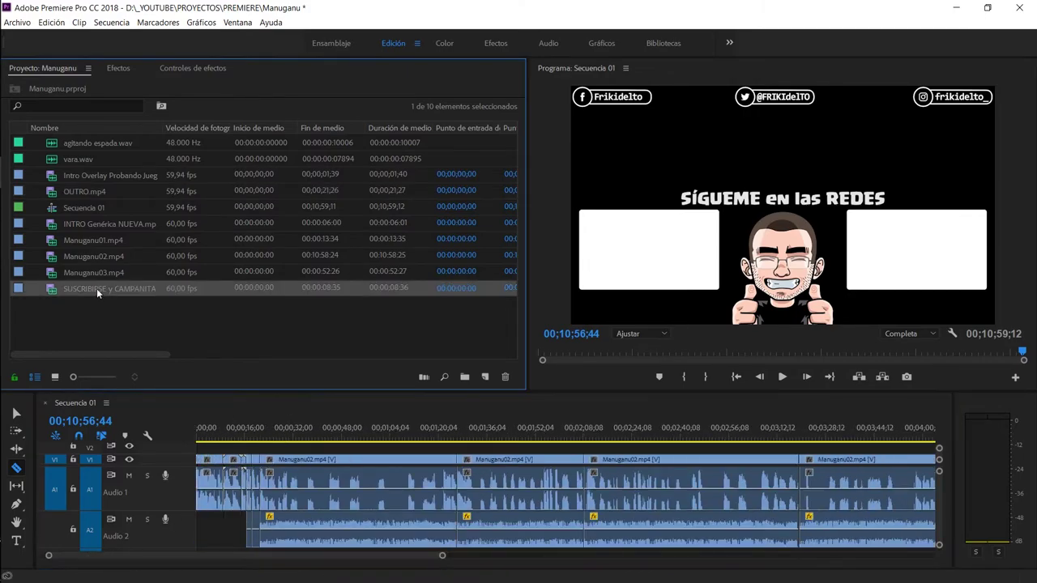
pyautogui.doubleClick(53, 294)
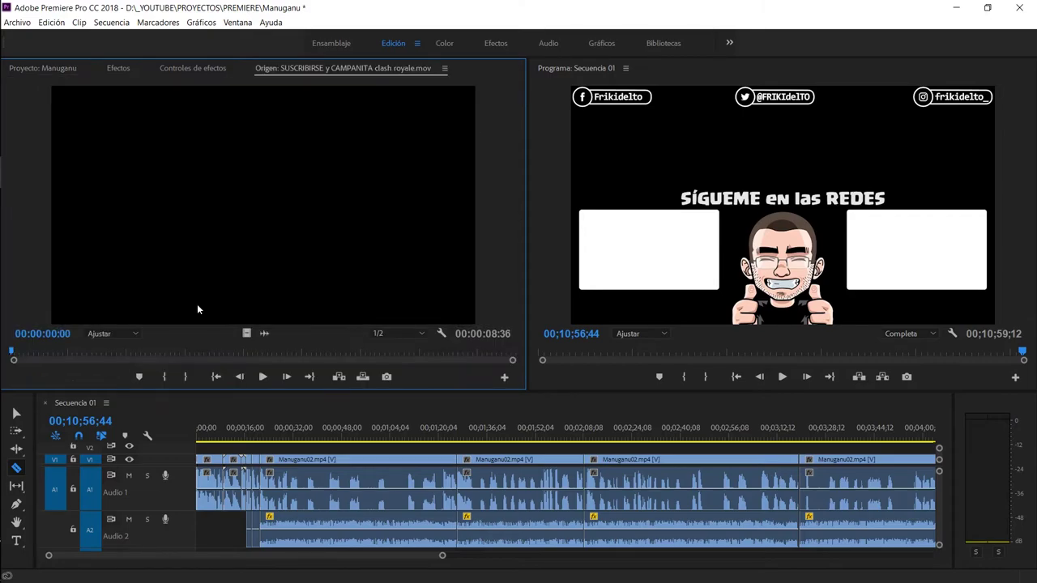
pyautogui.press('space')
pyautogui.click(62, 69)
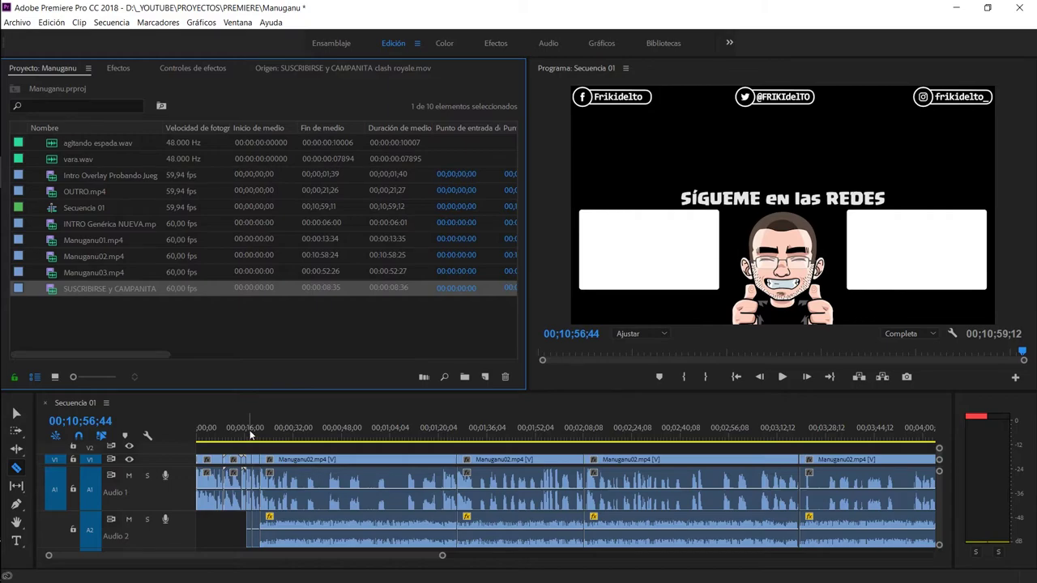
# Set the playhead to 00;00;57;05 and drop SUSCRIBIRSE y CAMPANITA on V2 there.
pyautogui.moveTo(251, 435)
pyautogui.mouseDown()
pyautogui.moveTo(396, 437)
pyautogui.moveTo(347, 442)
pyautogui.moveTo(367, 447)
pyautogui.moveTo(358, 442)
pyautogui.mouseUp()
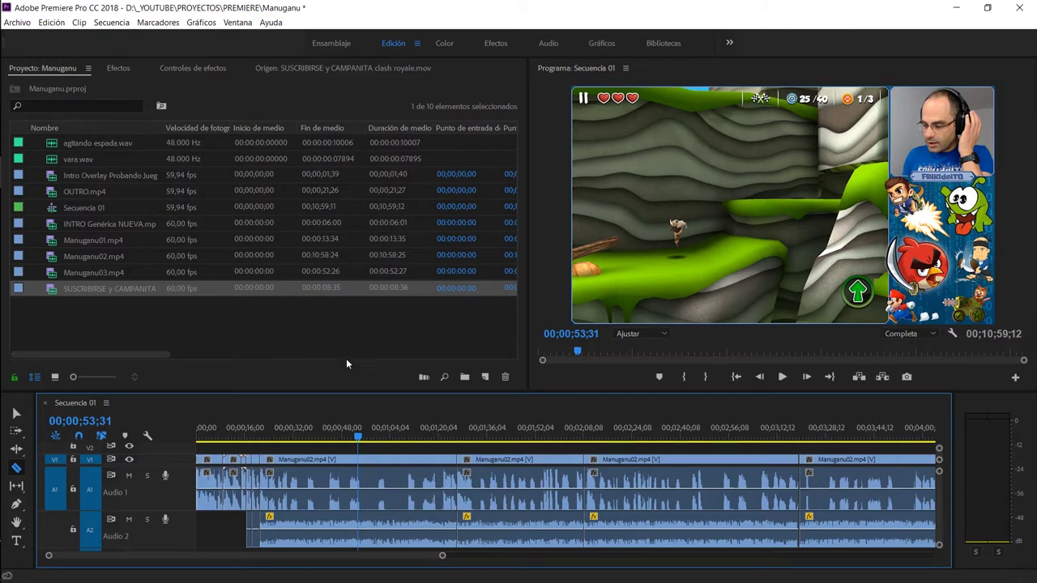
pyautogui.moveTo(362, 438); pyautogui.dragTo(371, 438)
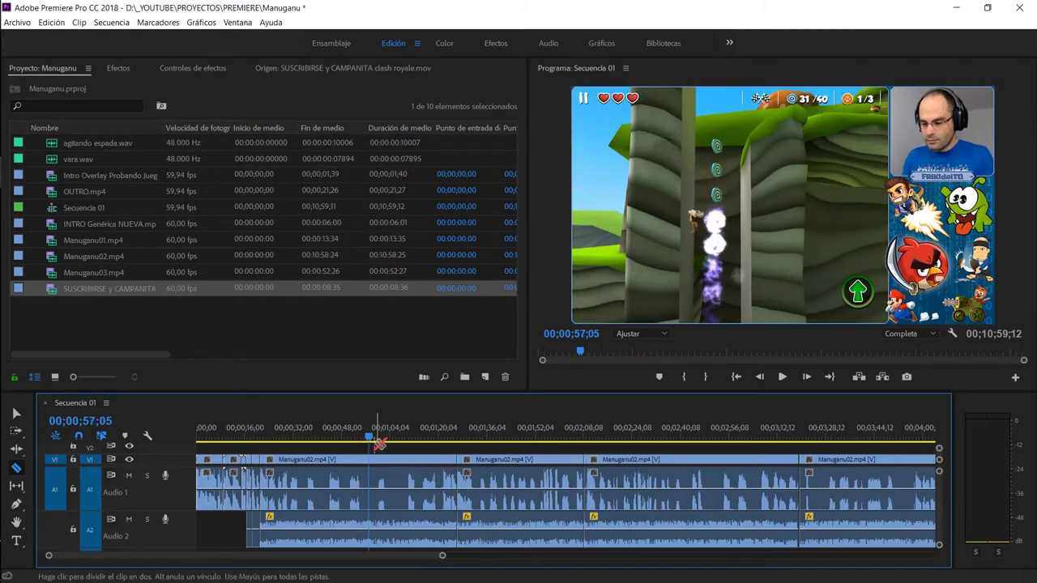
pyautogui.moveTo(77, 289); pyautogui.dragTo(376, 458)
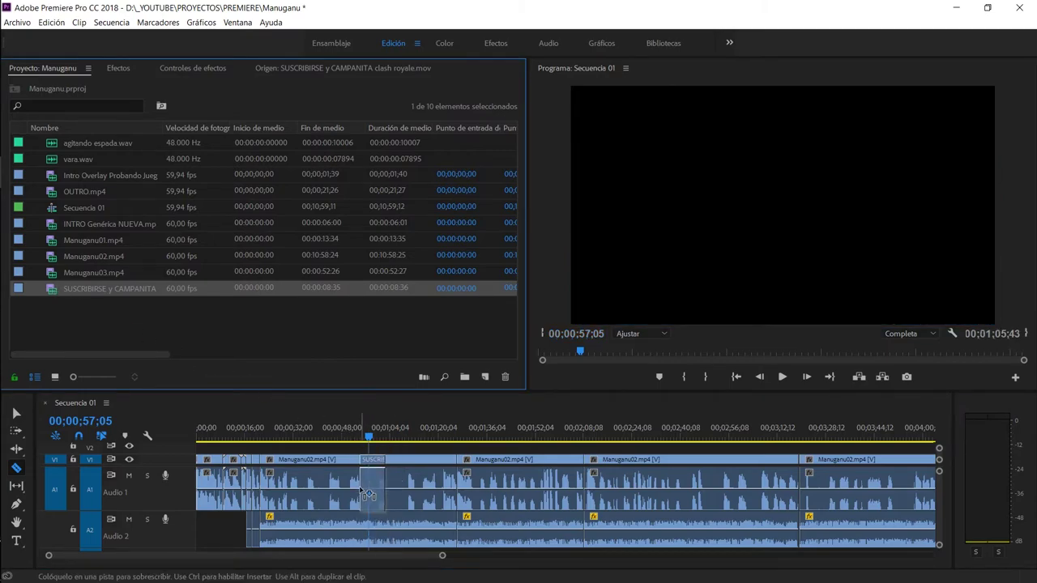
pyautogui.moveTo(377, 457)
pyautogui.mouseDown()
pyautogui.moveTo(362, 454)
pyautogui.moveTo(376, 451)
pyautogui.mouseUp()
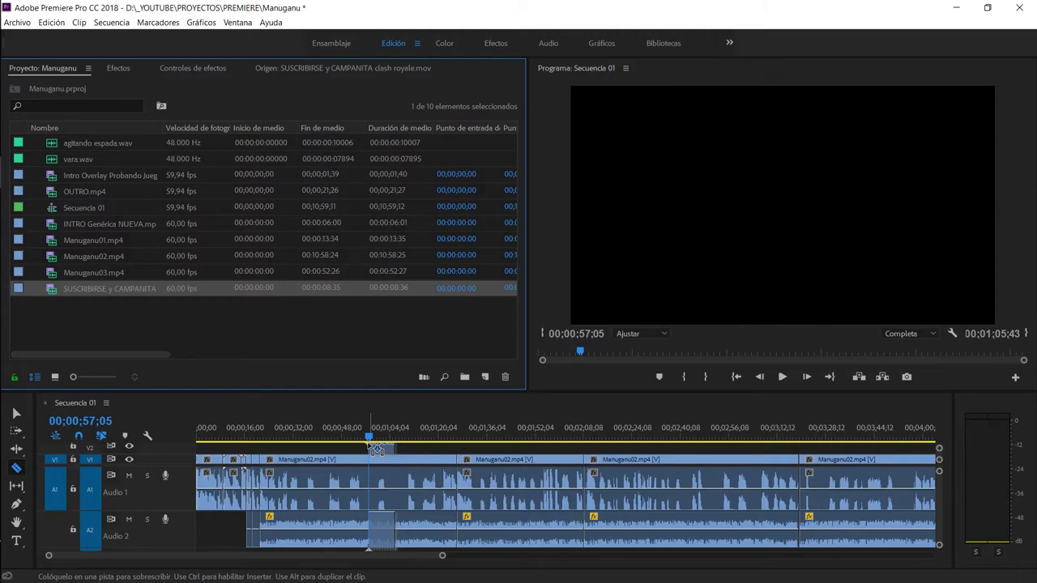
pyautogui.moveTo(377, 450)
pyautogui.mouseDown()
pyautogui.moveTo(105, 295)
pyautogui.moveTo(108, 454)
pyautogui.moveTo(392, 452)
pyautogui.mouseUp()
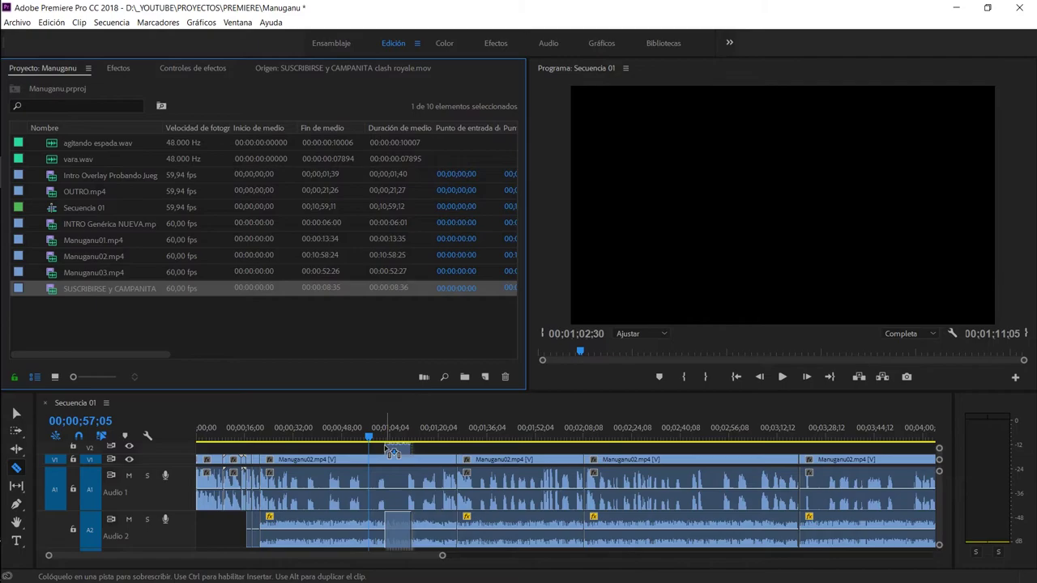
pyautogui.moveTo(392, 452); pyautogui.dragTo(391, 453)
pyautogui.moveTo(390, 451); pyautogui.dragTo(391, 450)
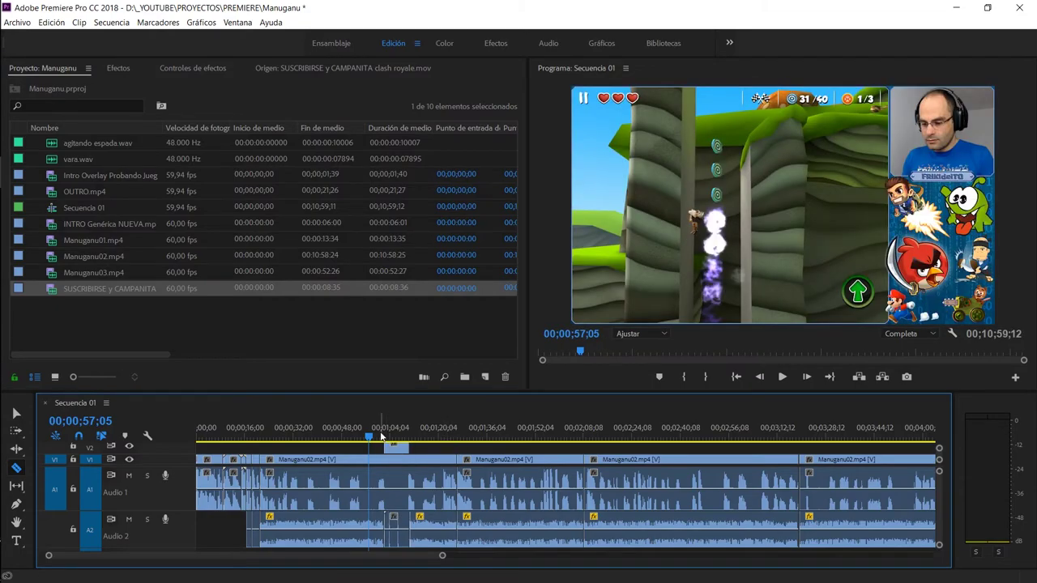
# Play the overlay section, then undo to remove the SUSCRIBIRSE y CAMPANITA clip.
pyautogui.press('space')
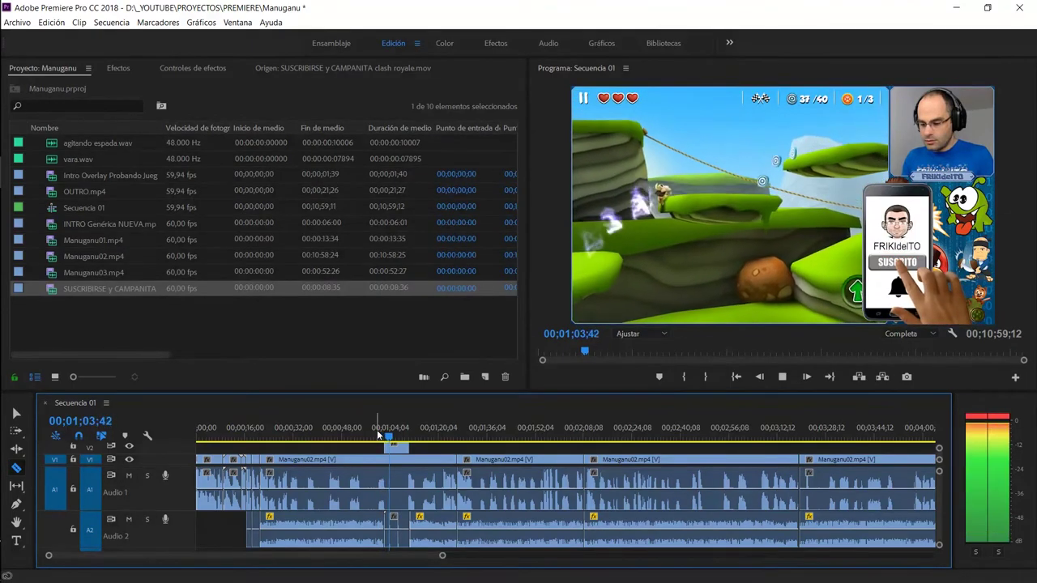
pyautogui.press('space')
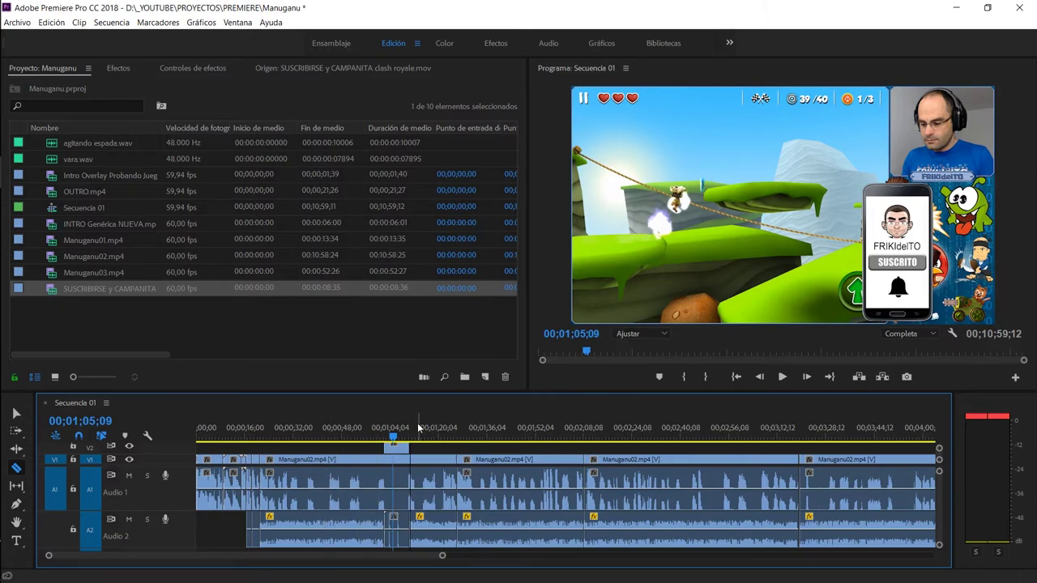
pyautogui.hotkey('ctrl', 'z')
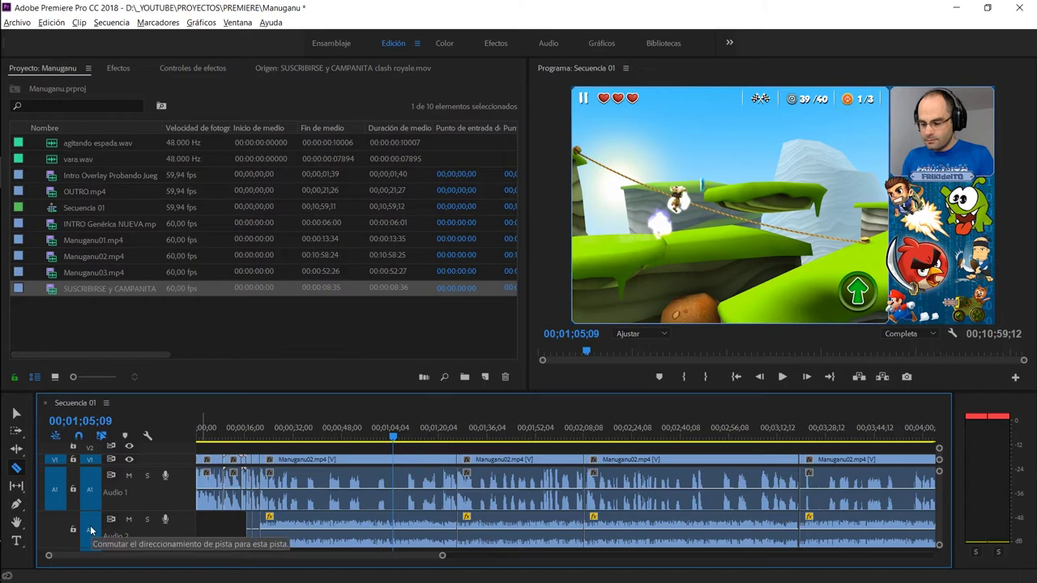
# Shrink the A2 track height and lock the Audio 2 track.
pyautogui.scroll(-3, 92, 529)
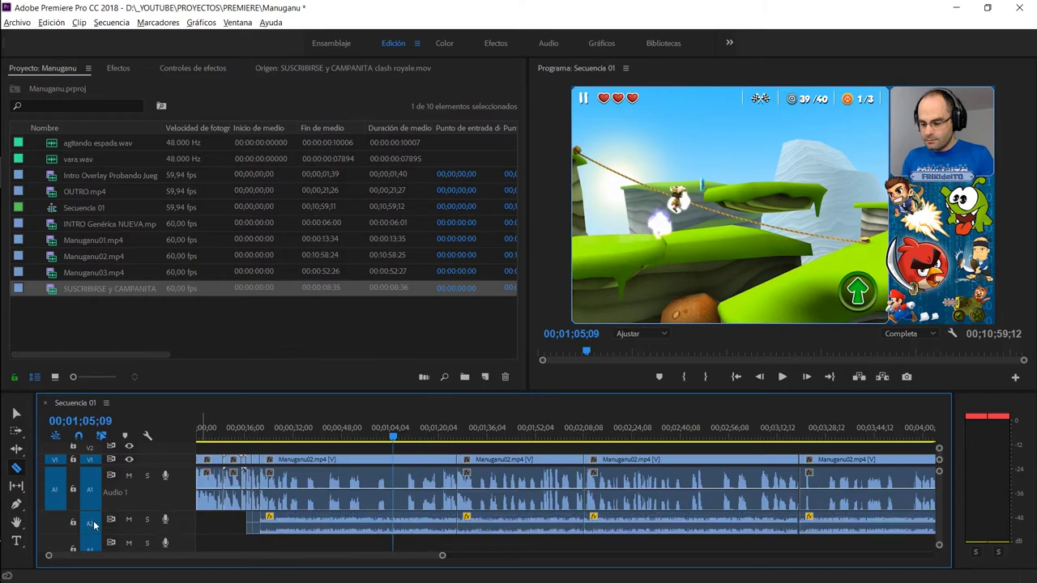
pyautogui.press('alt')
pyautogui.click(73, 525)
# Drag SUSCRIBIRSE y CAMPANITA onto V2 above the gameplay, starting near 00;01;04.
pyautogui.moveTo(51, 290); pyautogui.dragTo(381, 459)
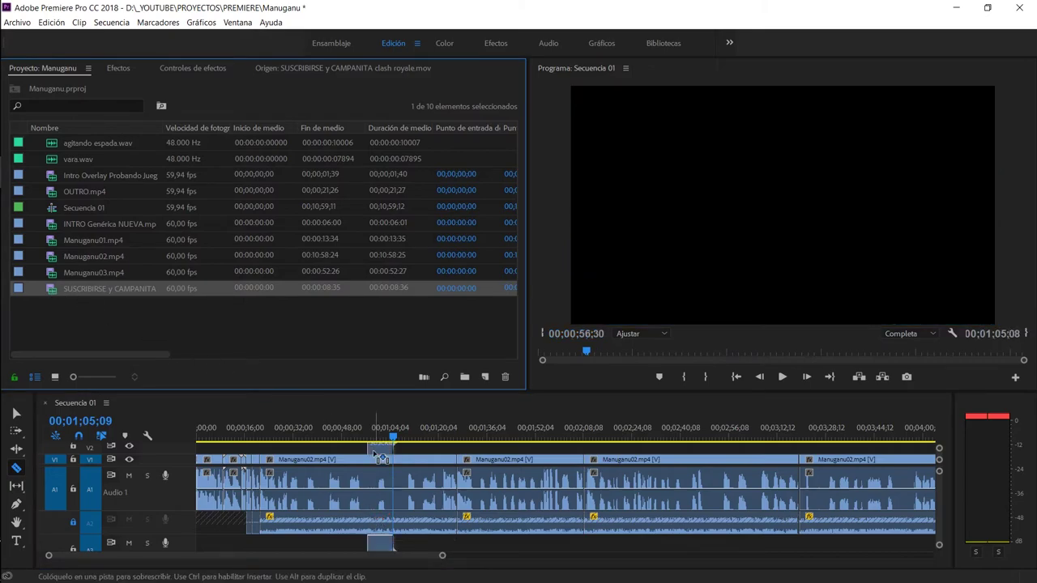
pyautogui.moveTo(379, 457); pyautogui.dragTo(380, 455)
pyautogui.moveTo(381, 455)
pyautogui.mouseDown()
pyautogui.moveTo(396, 470)
pyautogui.moveTo(374, 466)
pyautogui.mouseUp()
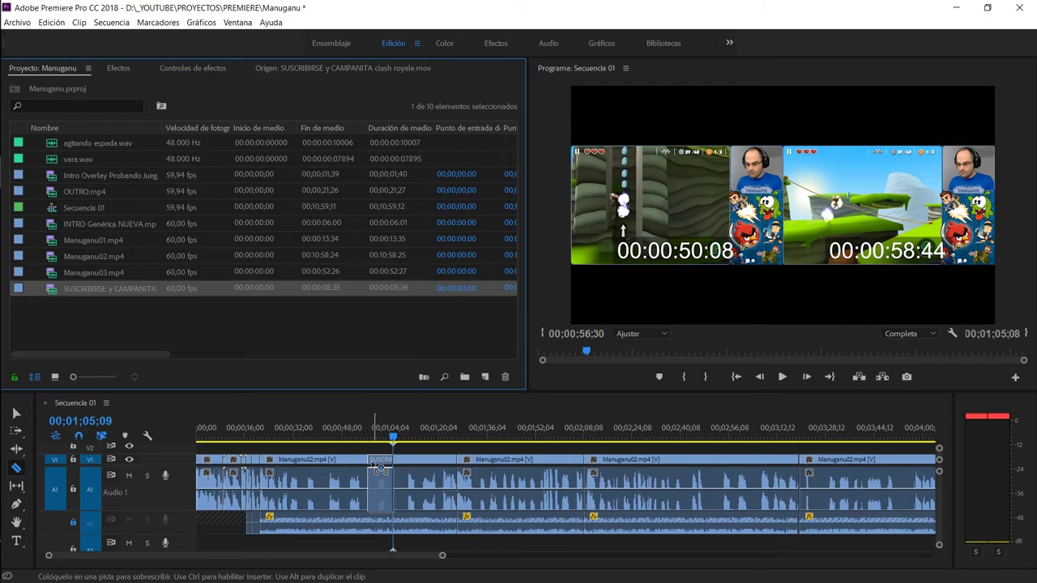
pyautogui.moveTo(373, 466); pyautogui.dragTo(388, 454)
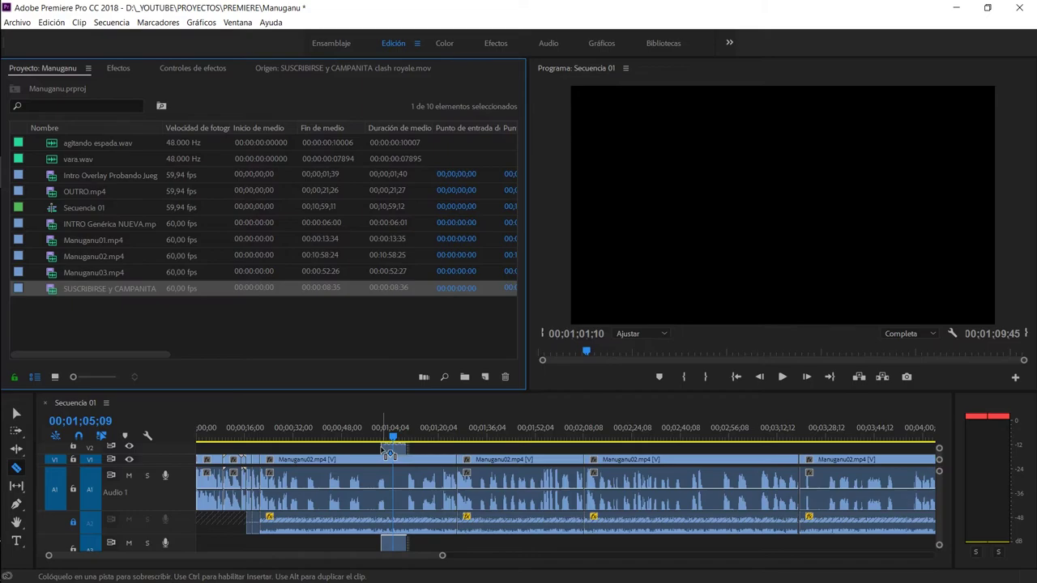
pyautogui.moveTo(390, 454); pyautogui.dragTo(378, 454)
# Preview the subscribe-and-bell animation from just before its start.
pyautogui.click(362, 437)
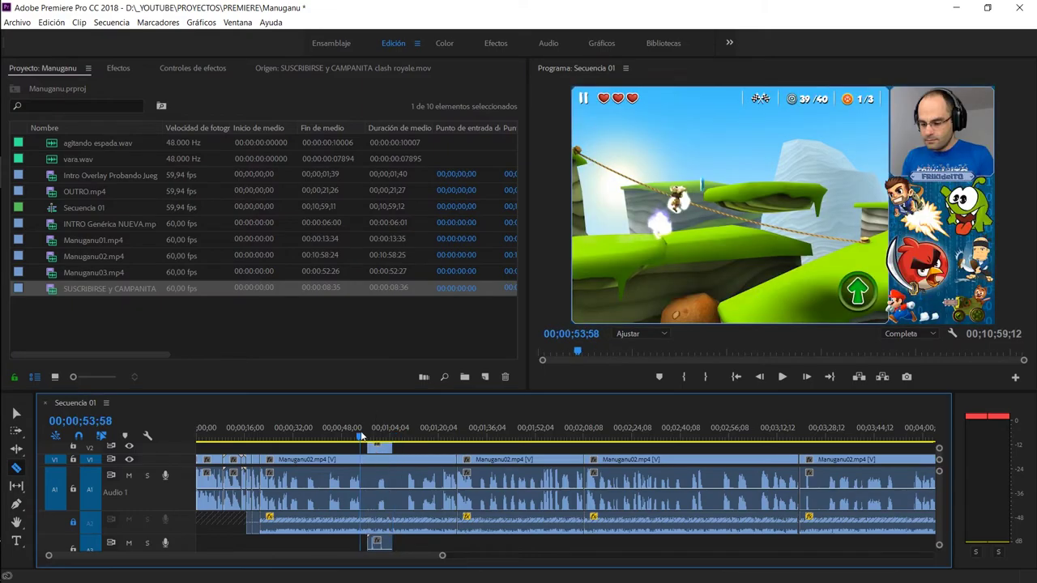
pyautogui.press('space')
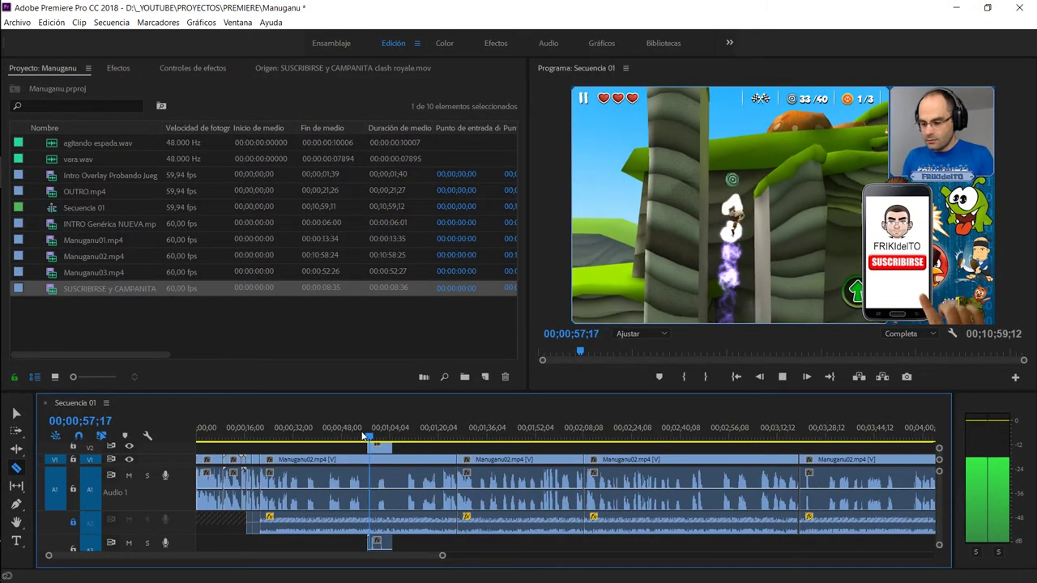
pyautogui.press('space')
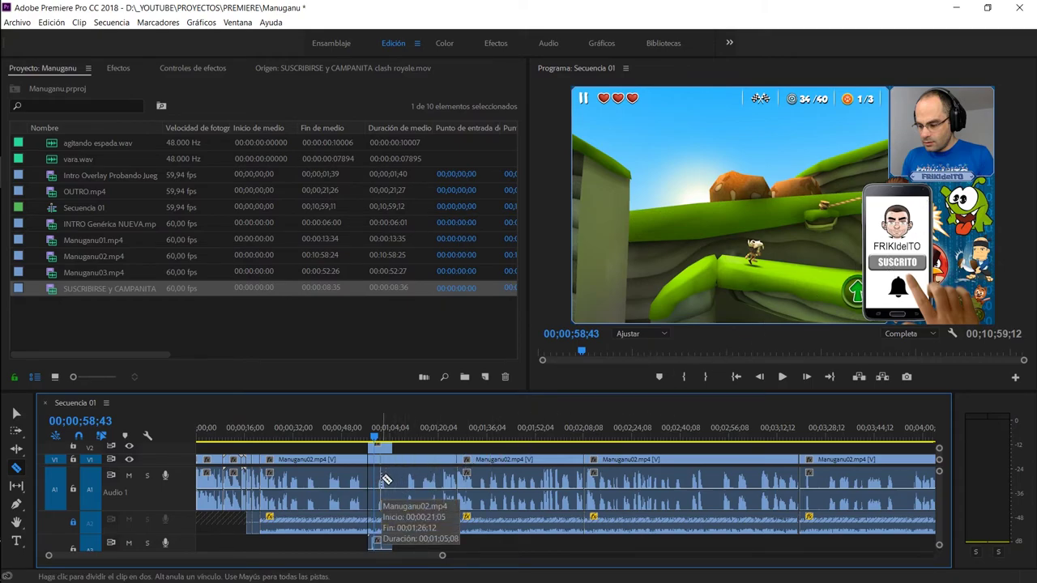
# Set the V2 animation clip's Position X to 1171,0 in Effect Controls.
pyautogui.press('v')
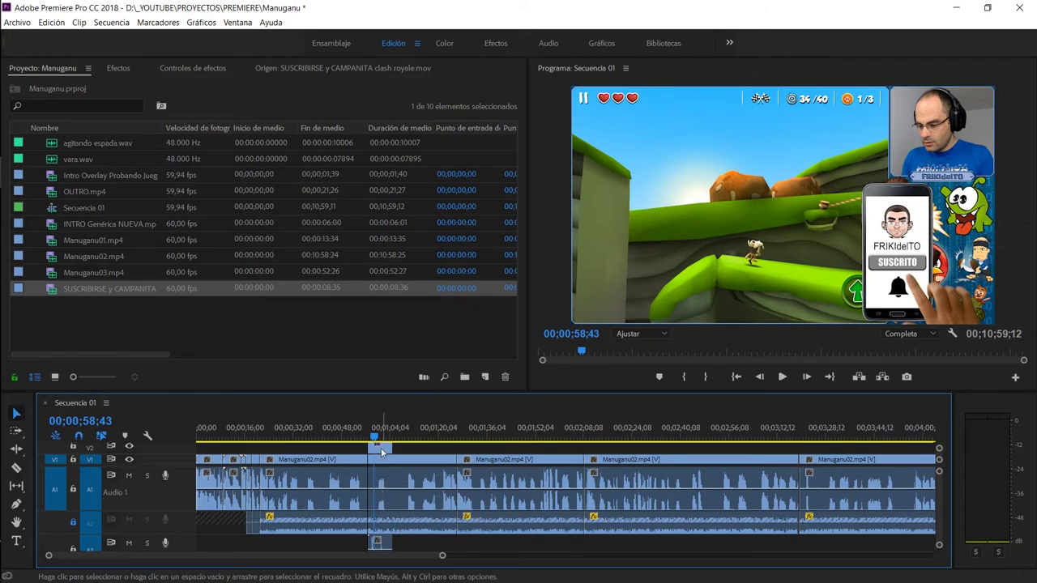
pyautogui.click(381, 451)
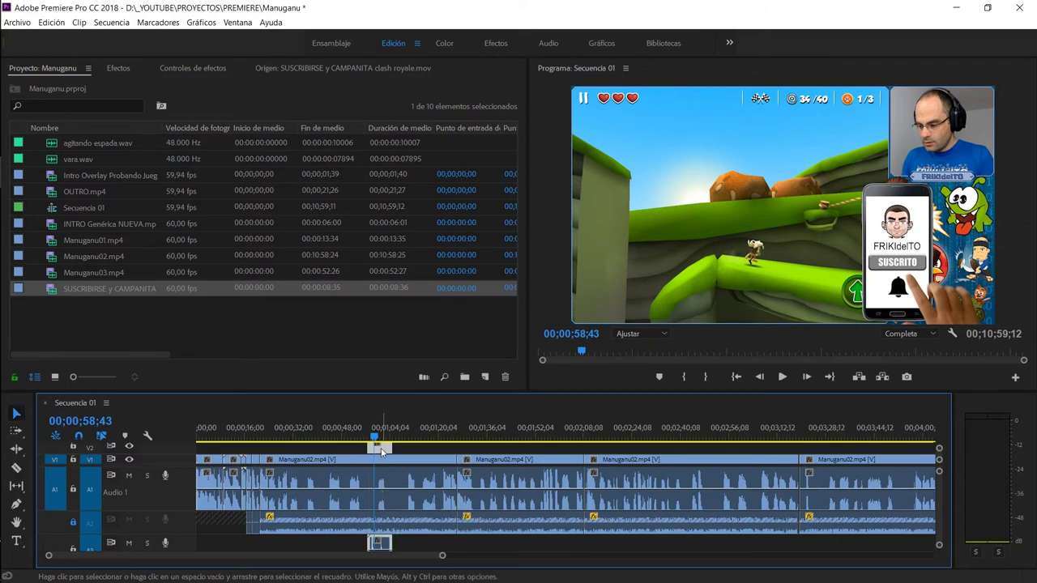
pyautogui.click(198, 71)
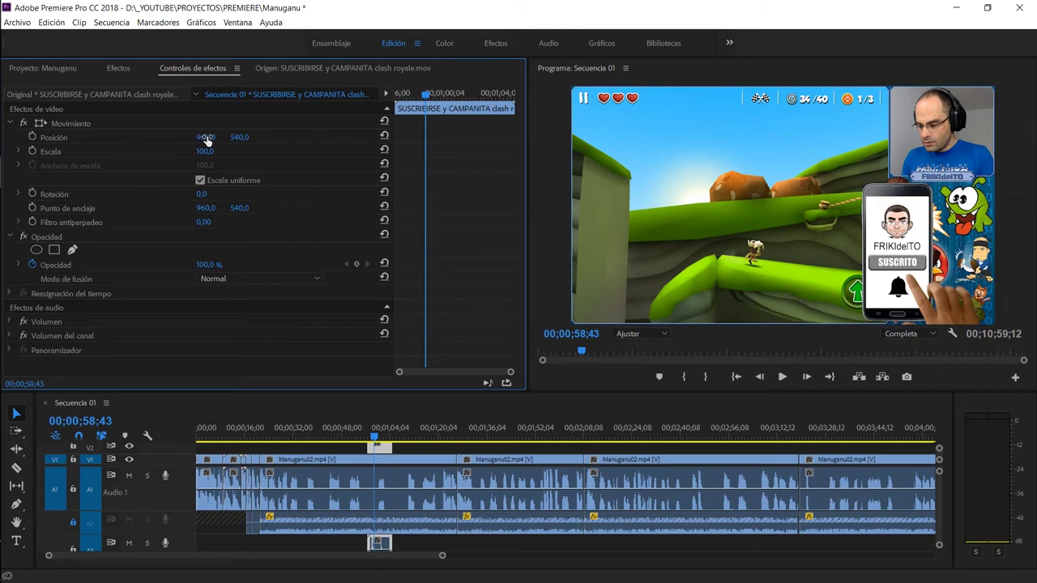
pyautogui.moveTo(206, 139)
pyautogui.mouseDown()
pyautogui.moveTo(113, 139)
pyautogui.moveTo(224, 139)
pyautogui.mouseUp()
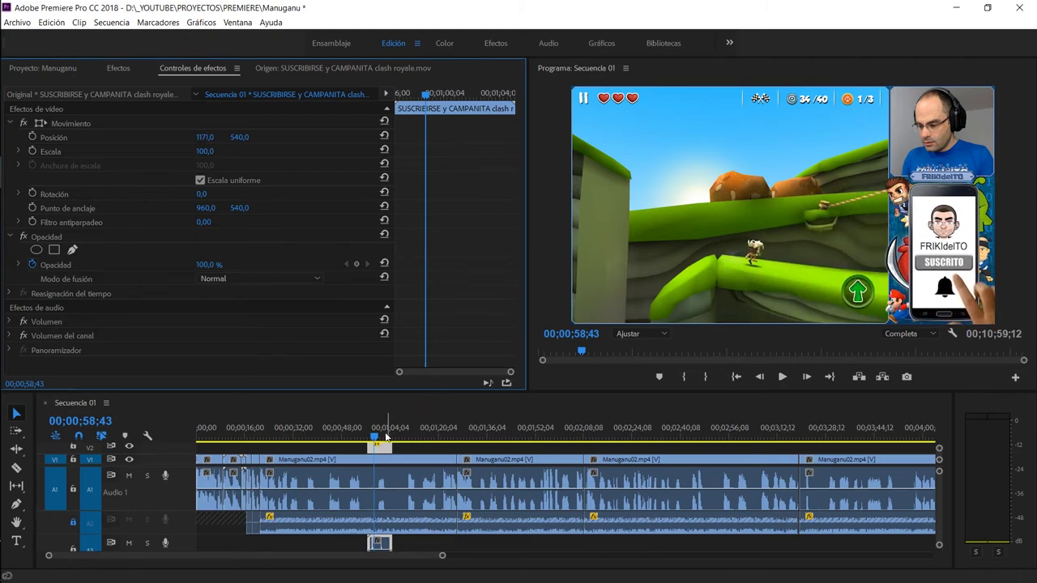
# Preview the repositioned animation through to its ¡GRACIAS! ending.
pyautogui.click(357, 436)
pyautogui.press('space')
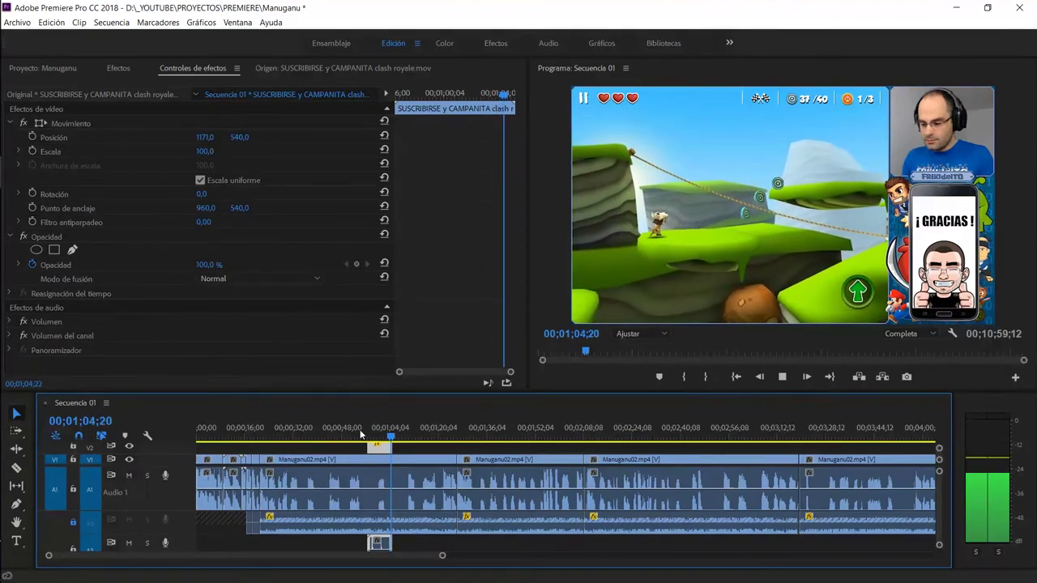
pyautogui.press('space')
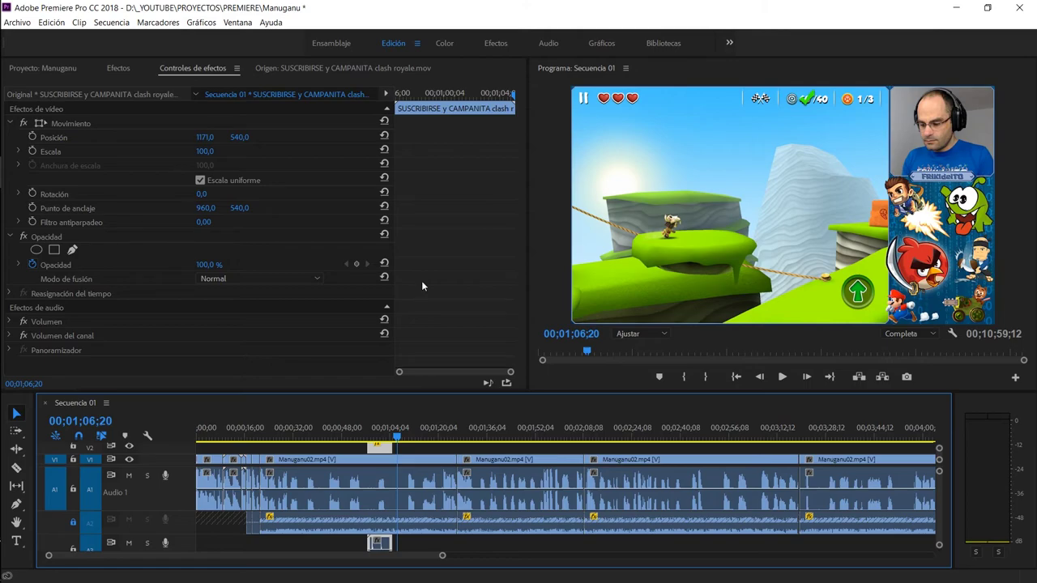
# Open the Ajustes de exportación dialog with Ctrl+M after browsing the Archivo menu.
pyautogui.click(18, 22)
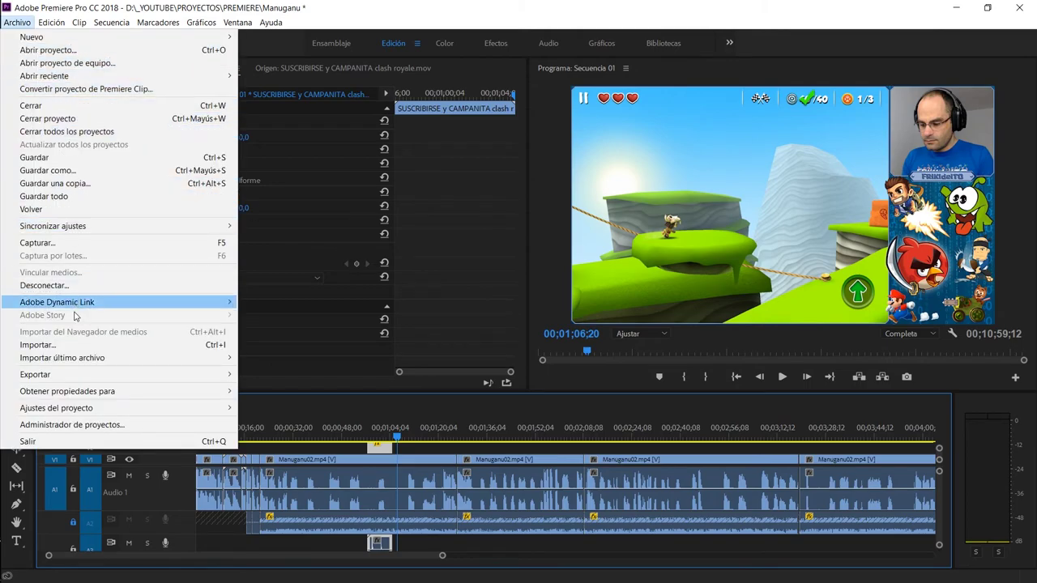
pyautogui.moveTo(69, 377)
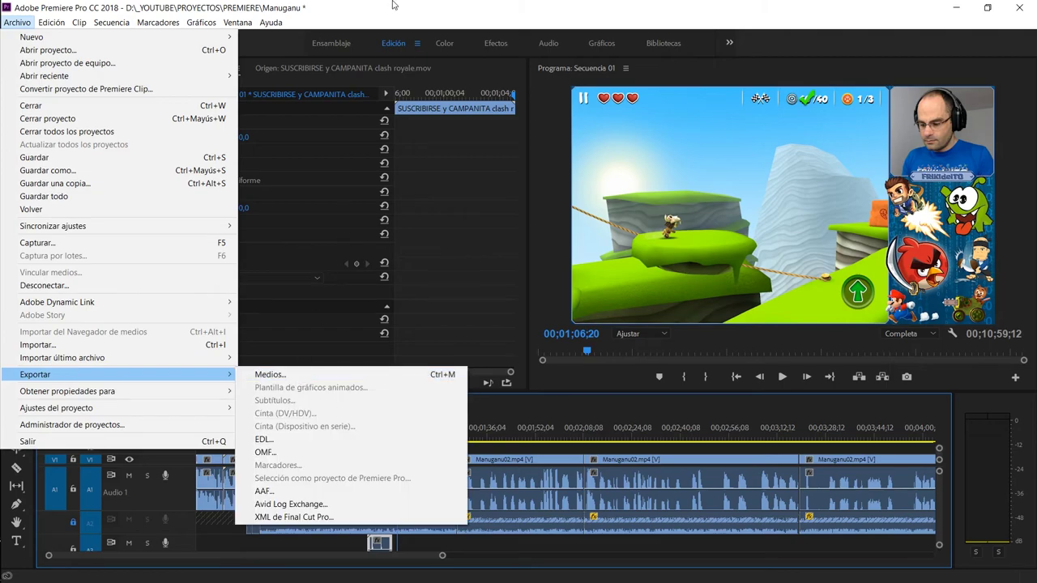
pyautogui.press('Escape')
pyautogui.press('Escape')
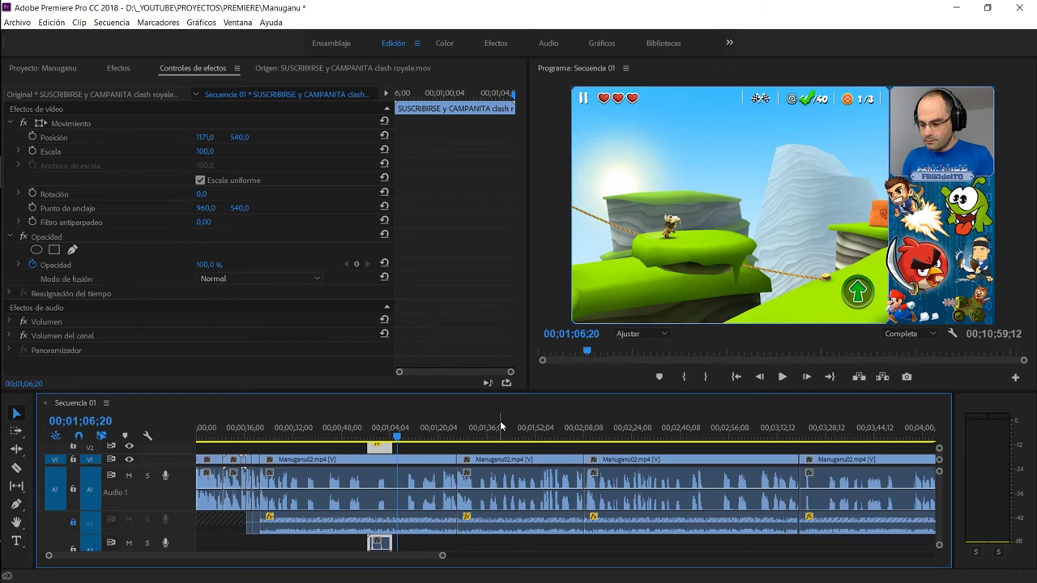
pyautogui.hotkey('ctrl', 'm')
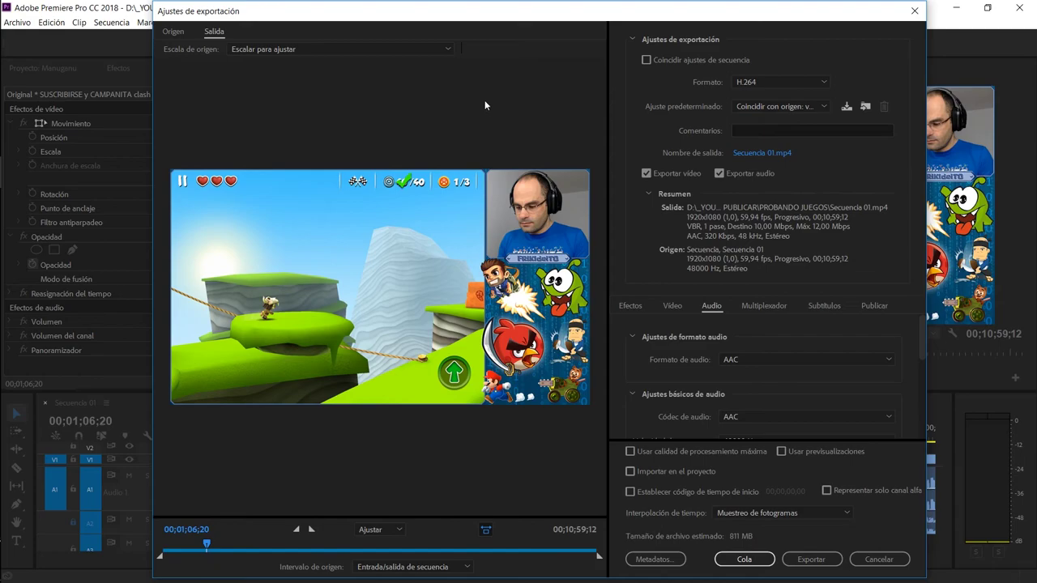
# Keep the H.264 format and apply the FRIKIdelTO export preset.
pyautogui.click(813, 86)
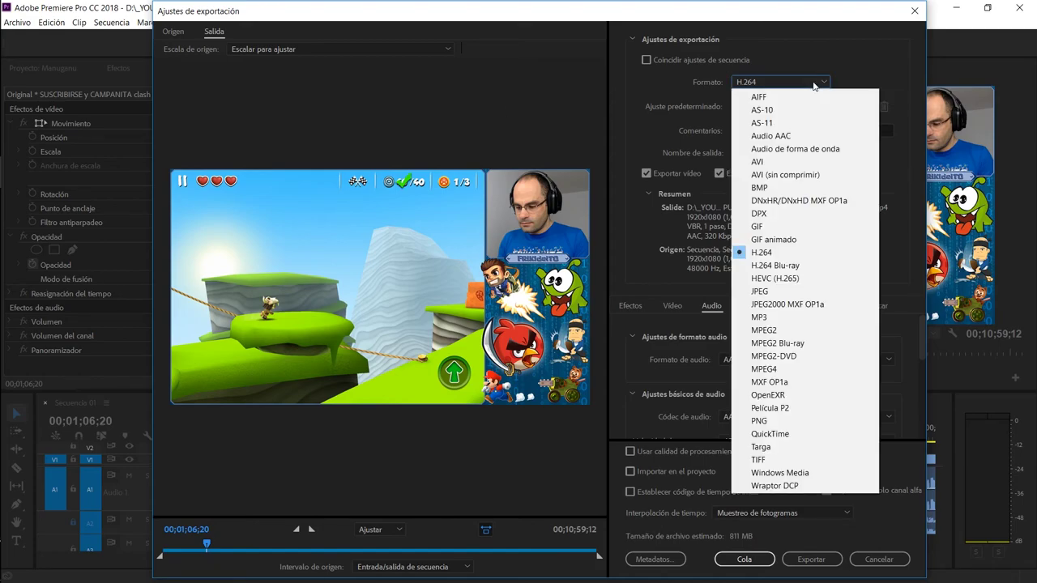
pyautogui.click(814, 84)
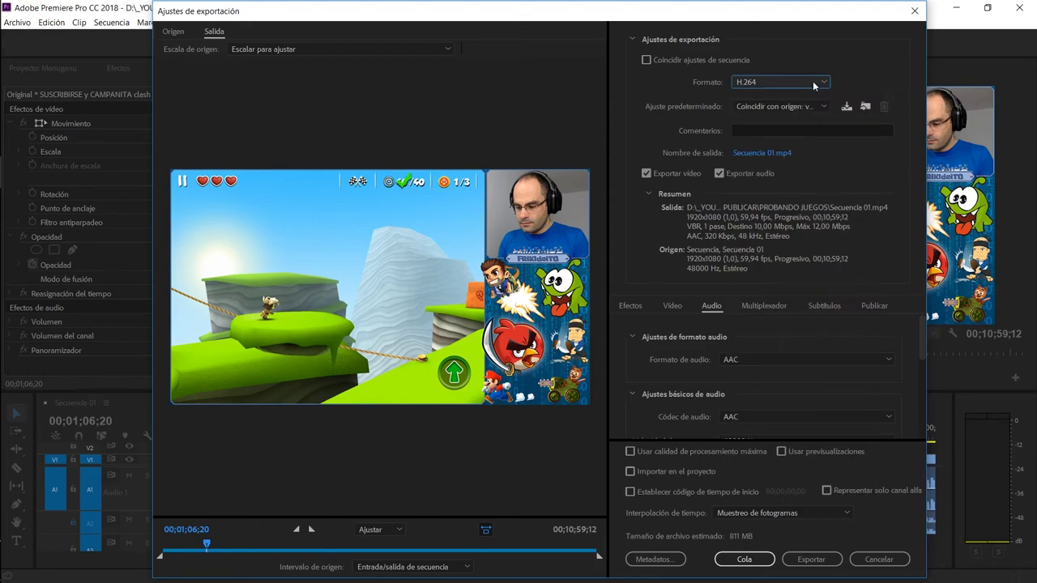
pyautogui.click(776, 107)
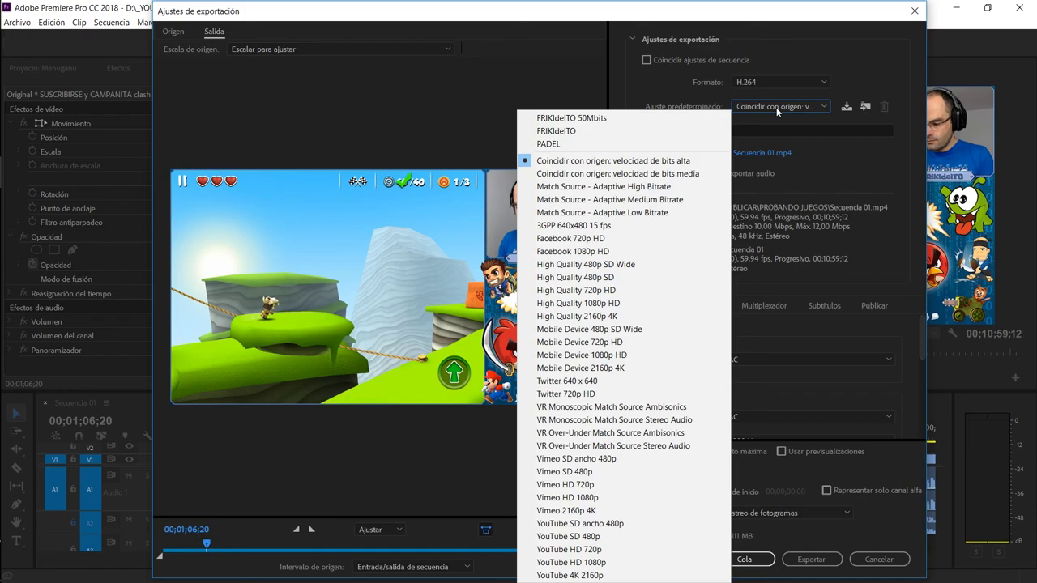
pyautogui.click(614, 131)
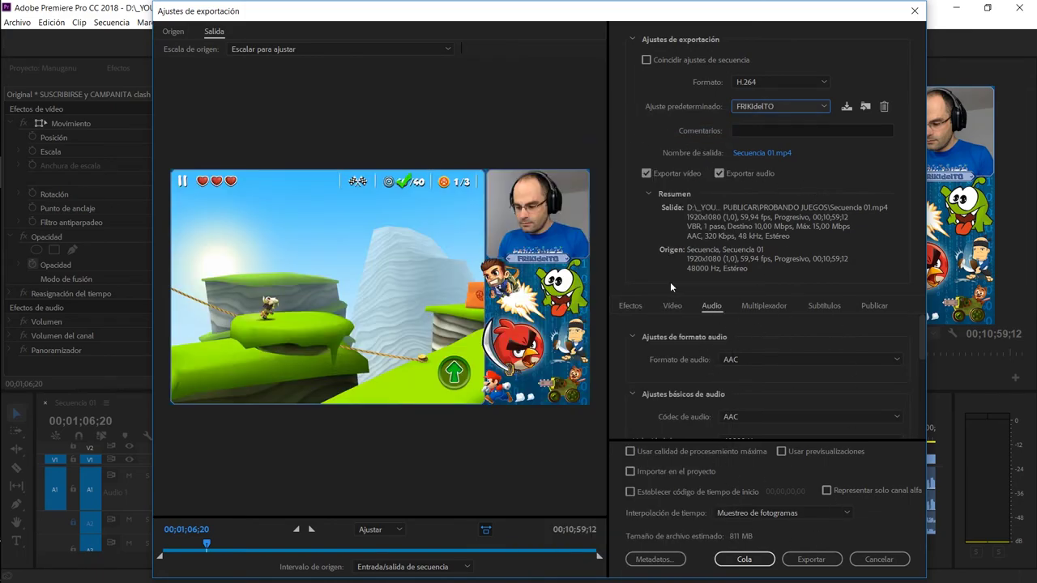
# Review the Video and Audio tabs, keeping single-pass VBR bitrate encoding.
pyautogui.click(673, 305)
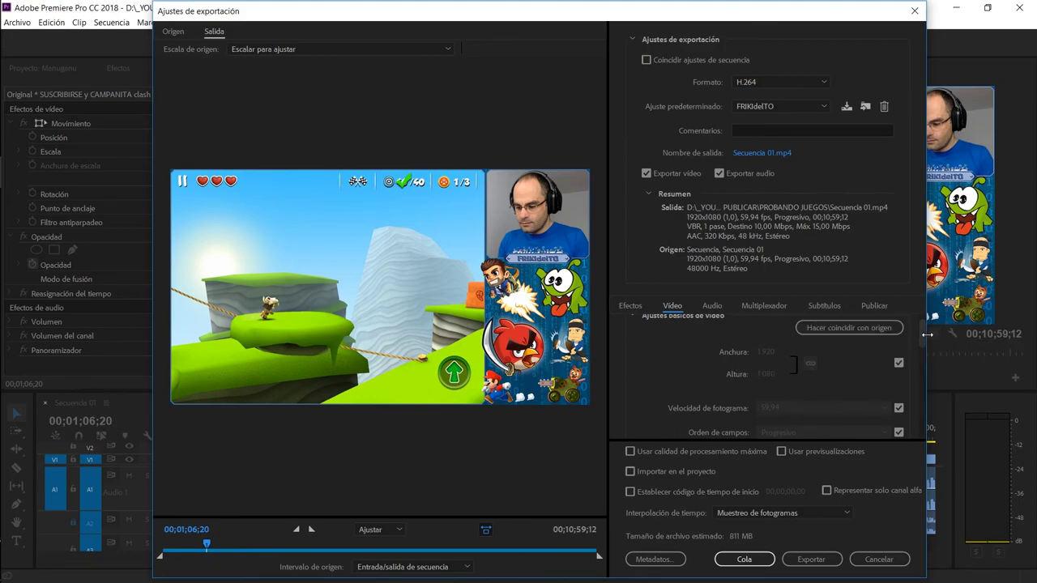
pyautogui.scroll(-2, 907, 354)
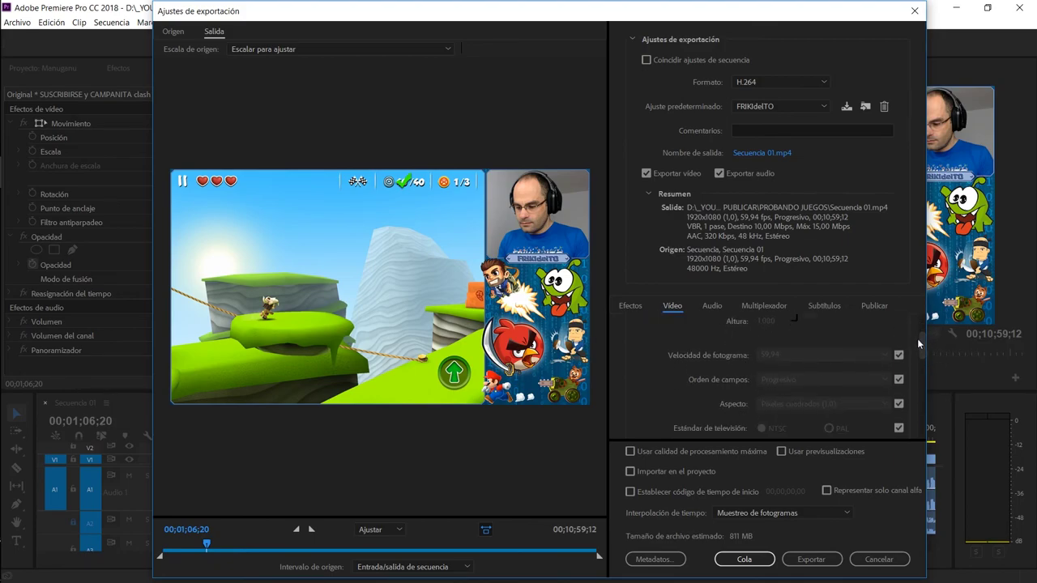
pyautogui.scroll(-4, 921, 344)
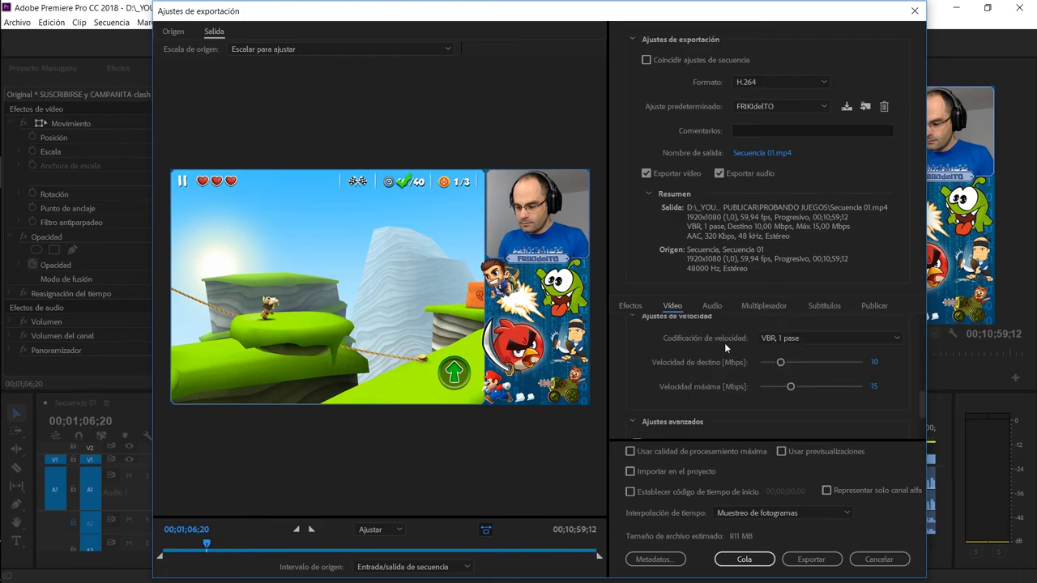
pyautogui.click(839, 340)
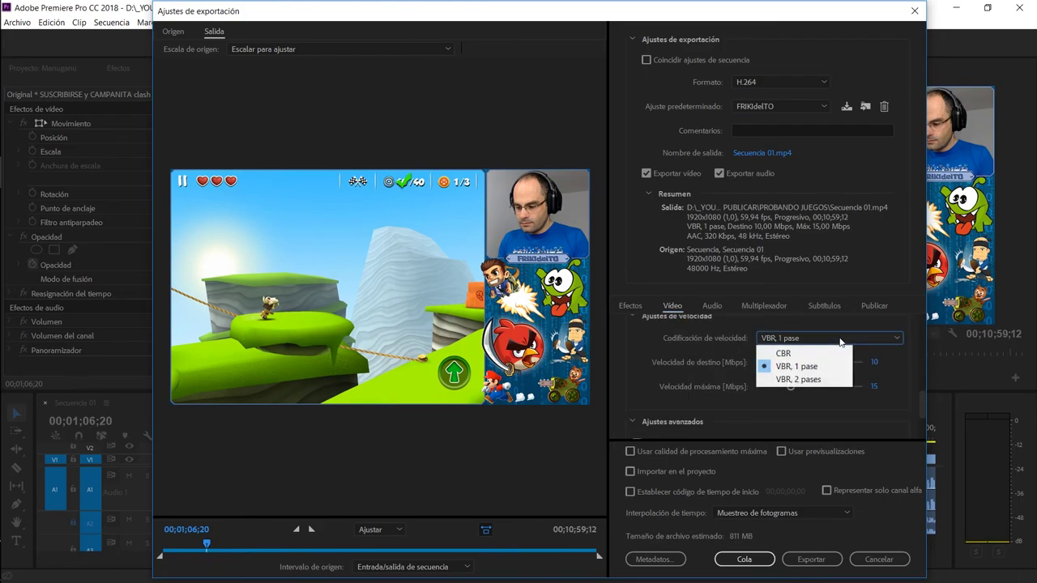
pyautogui.click(835, 339)
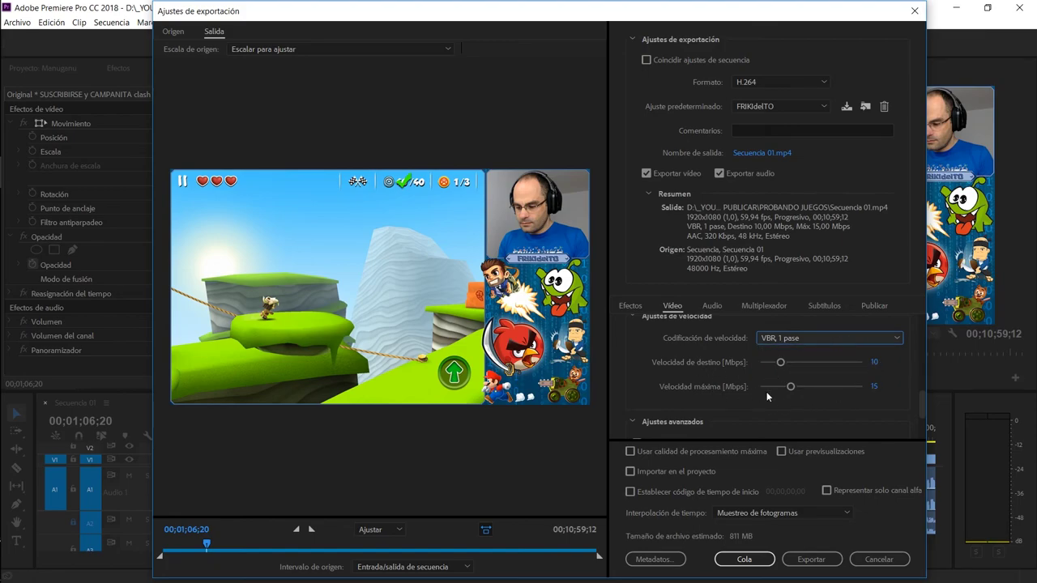
pyautogui.click(713, 306)
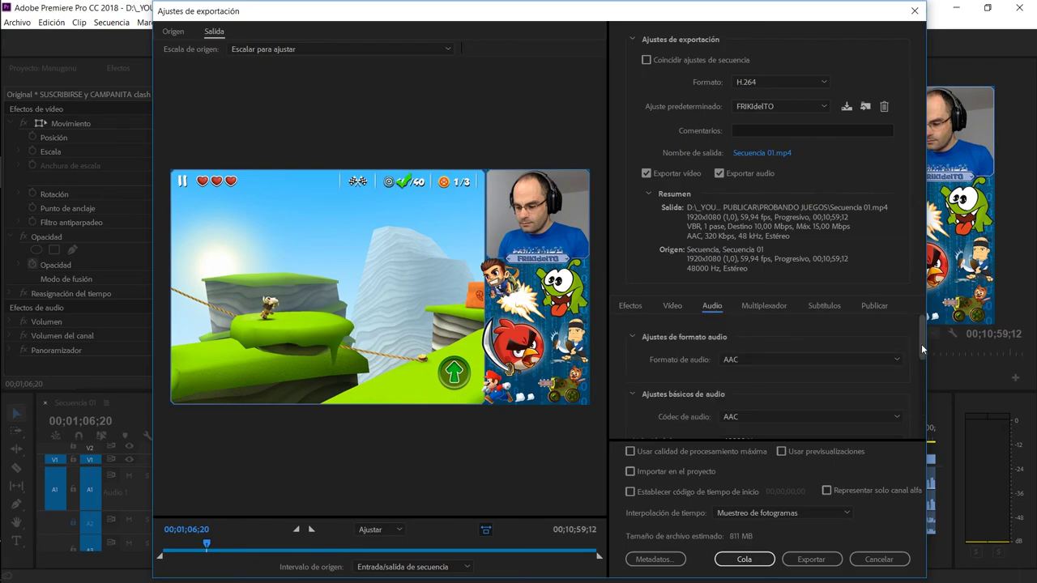
pyautogui.moveTo(921, 344); pyautogui.dragTo(765, 371)
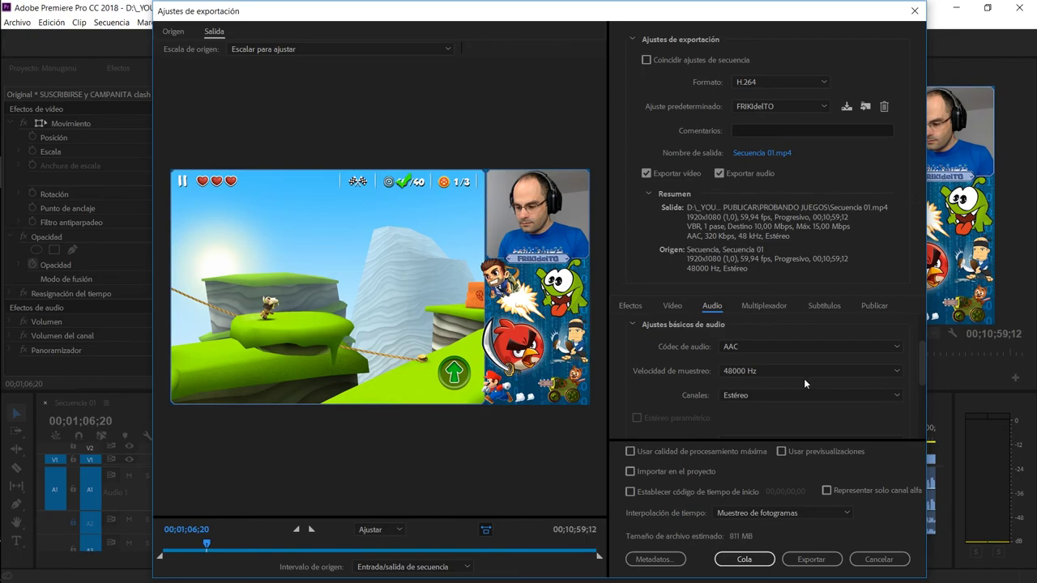
pyautogui.scroll(-3, 811, 373)
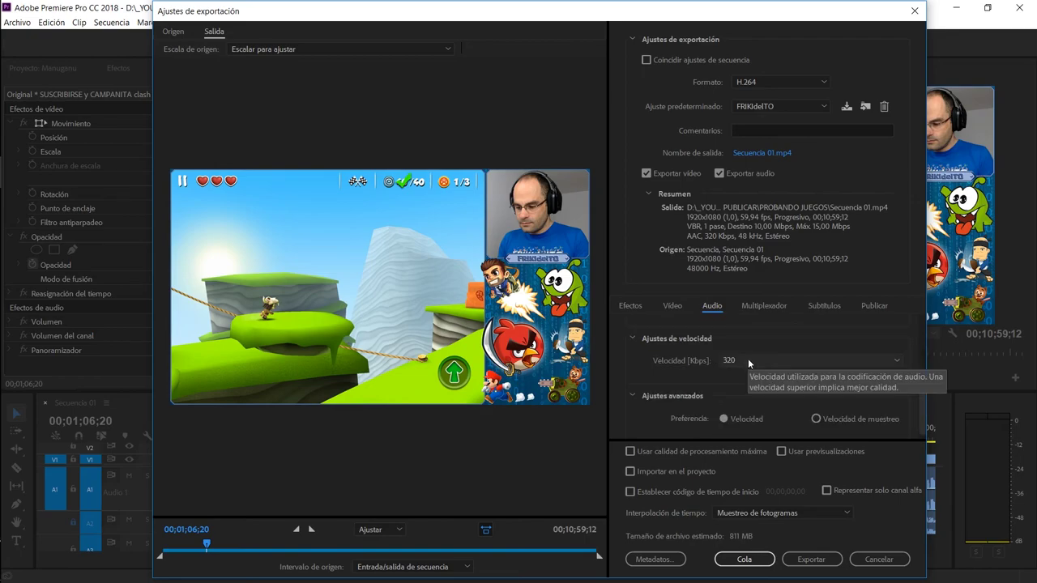
# Keep MP4 as the Multiplexador container and open the output file location.
pyautogui.click(759, 306)
pyautogui.click(734, 358)
pyautogui.click(756, 360)
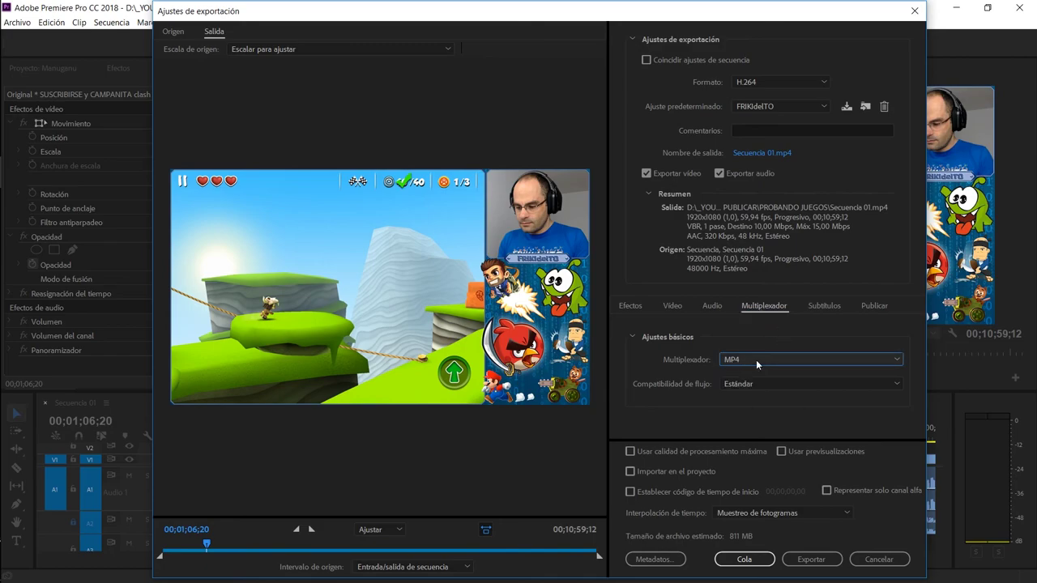
pyautogui.click(756, 360)
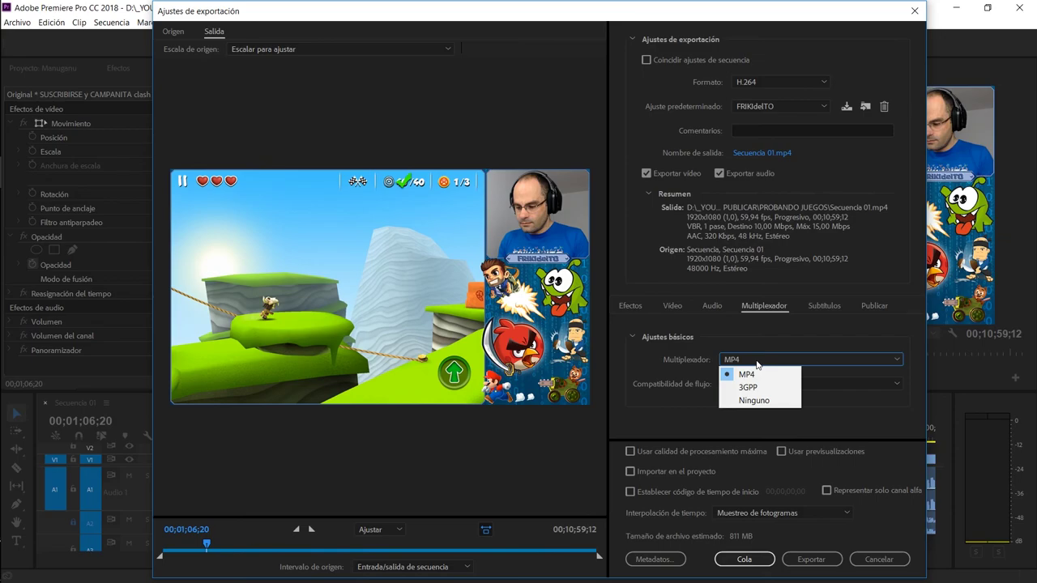
pyautogui.click(757, 364)
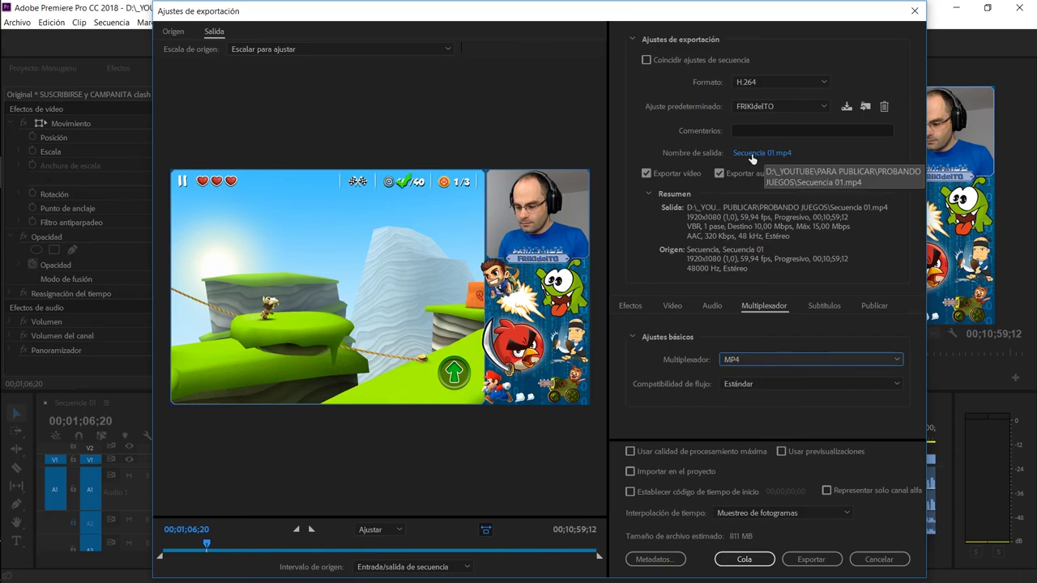
pyautogui.click(752, 154)
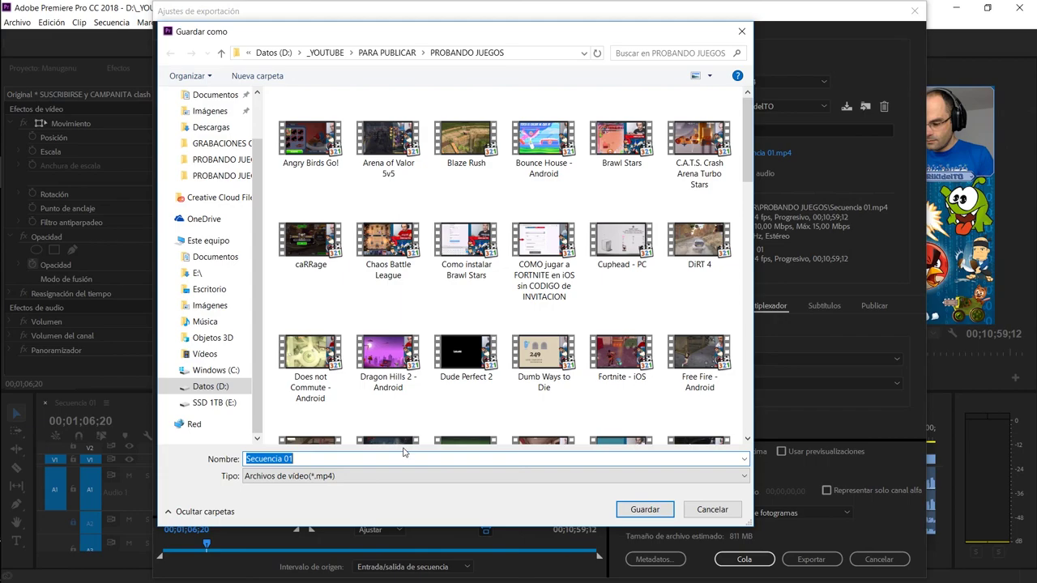
# Enter 'Manuganu - Android' as the export file name.
pyautogui.write('Manugan')
pyautogui.write('u -')
pyautogui.write(' Android')
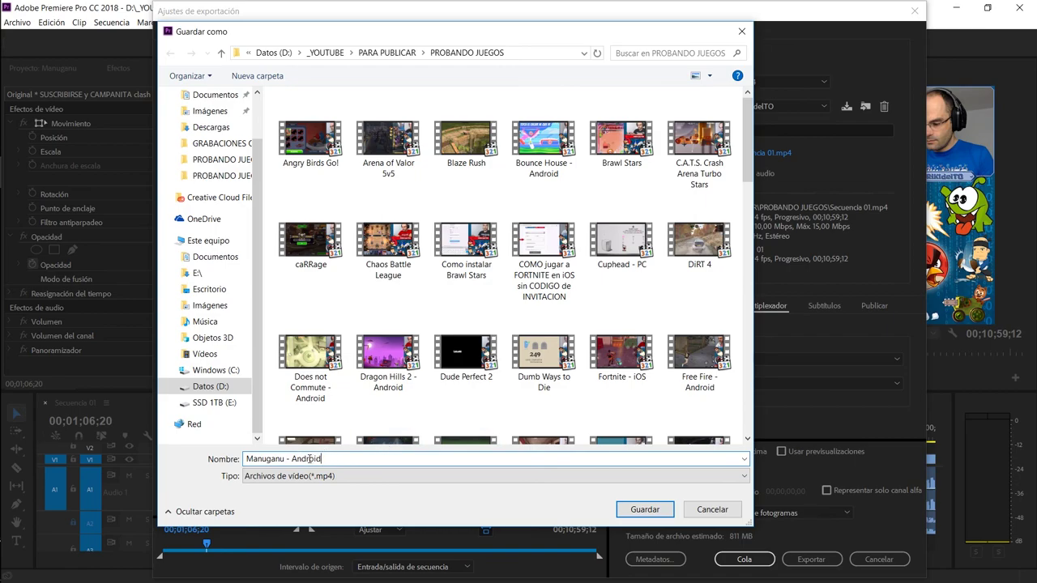
# Confirm the output name Manuganu - Android.mp4 and begin the export.
pyautogui.click(648, 507)
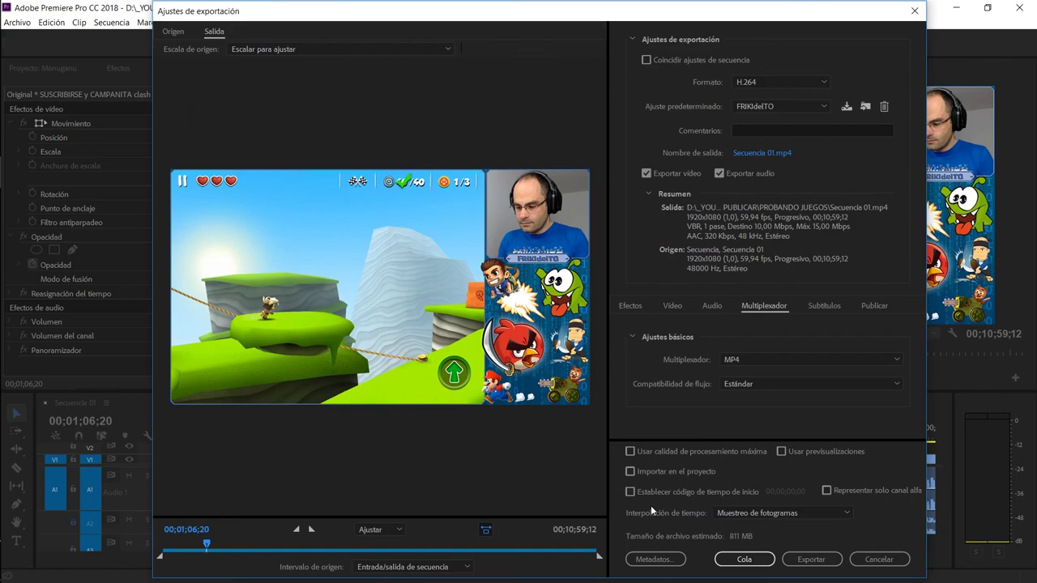
pyautogui.click(817, 554)
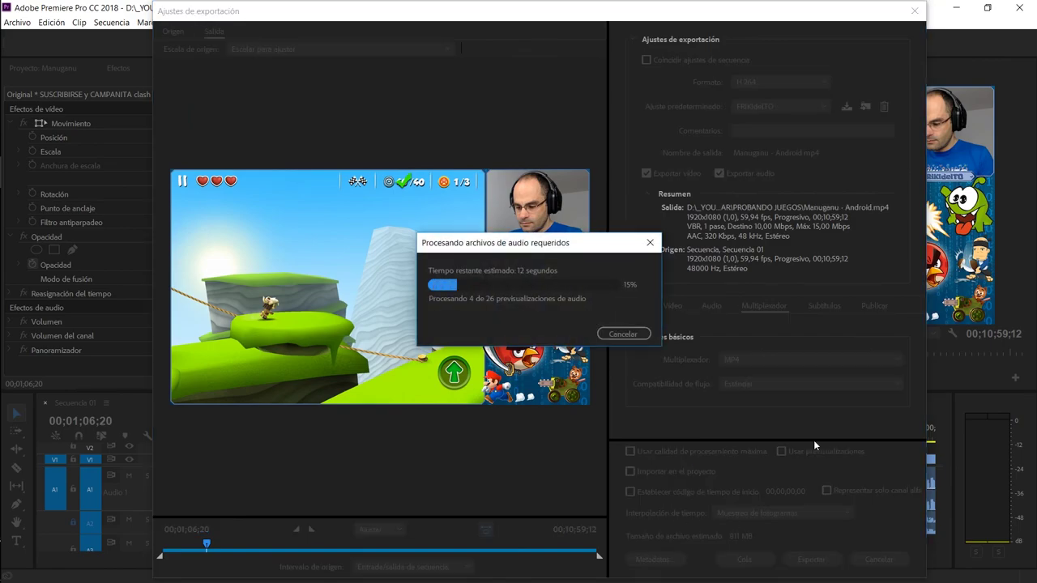